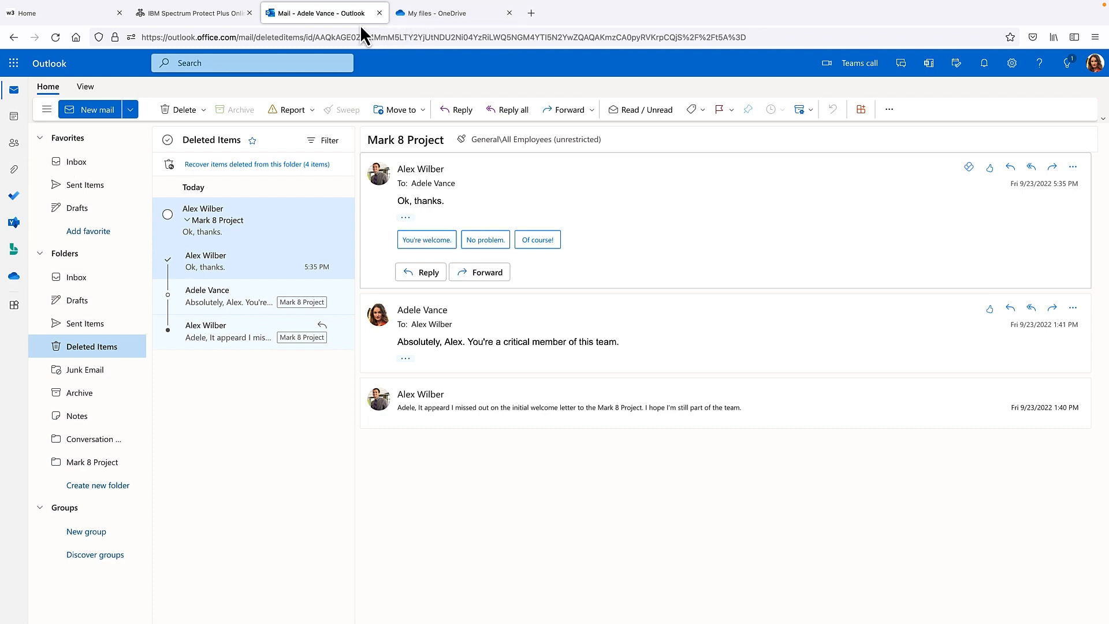
{"action": "left_click", "coordinate": [104, 468]}
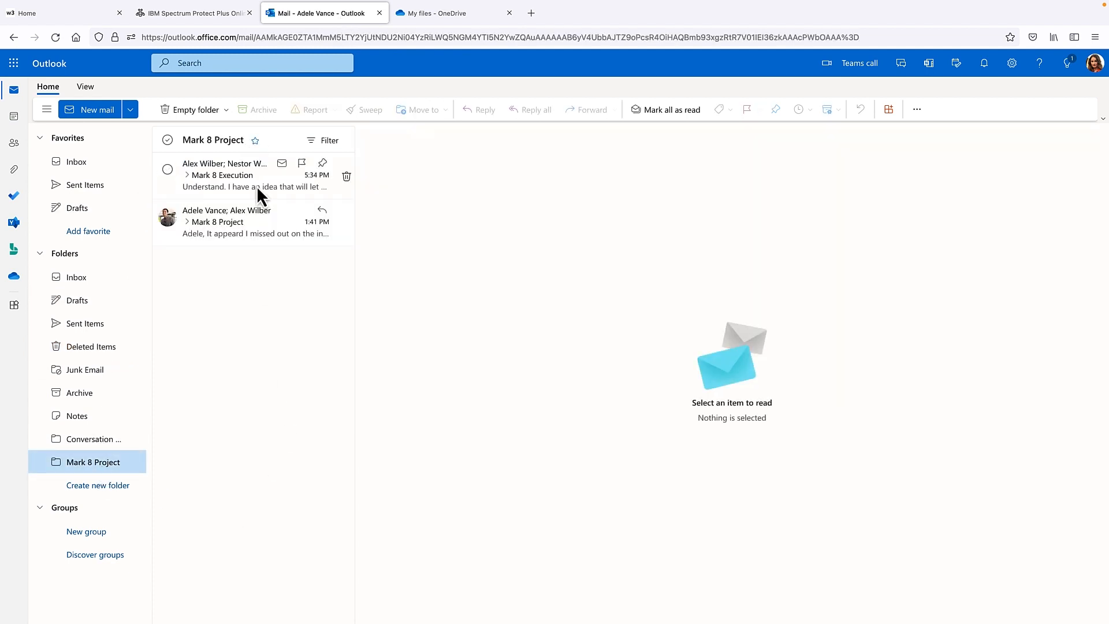
{"action": "mouse_move", "coordinate": [298, 174]}
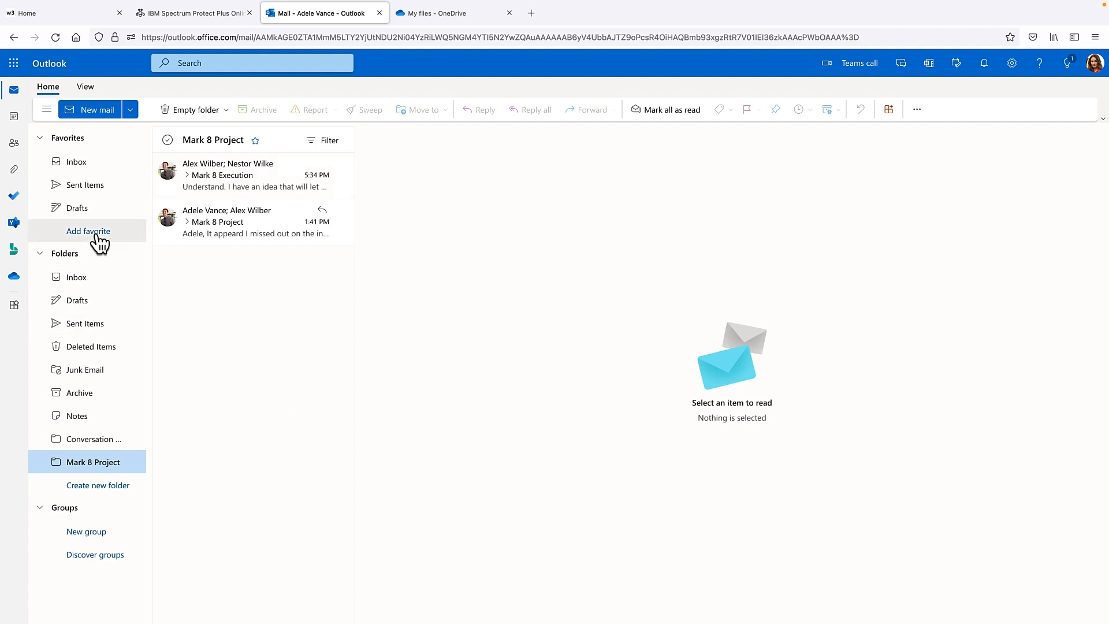
{"action": "left_click", "coordinate": [112, 346]}
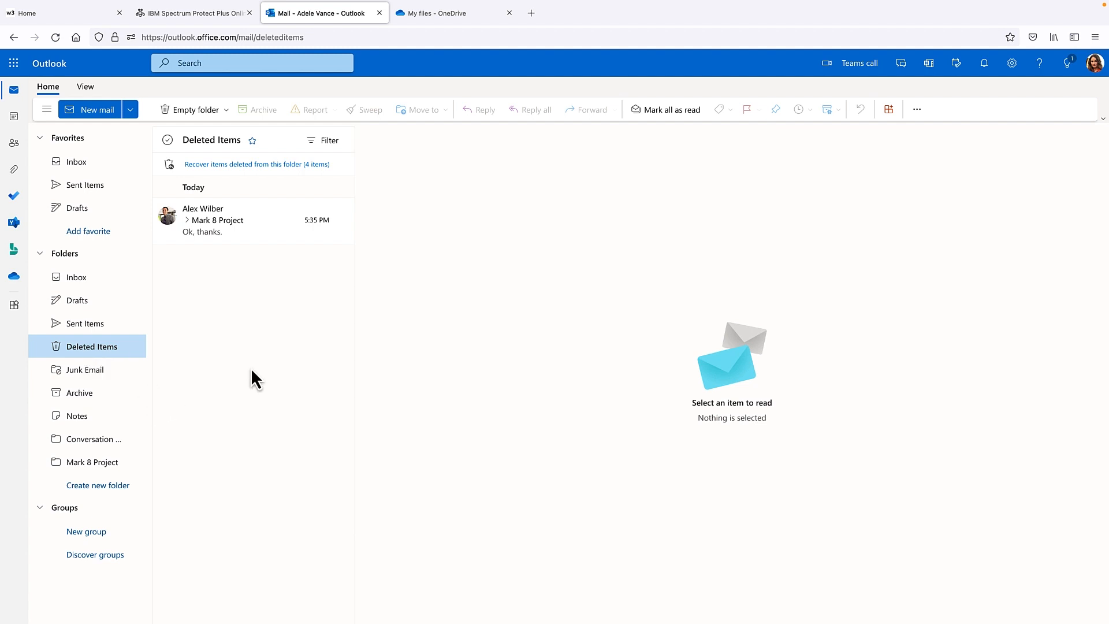
{"action": "left_click", "coordinate": [428, 14]}
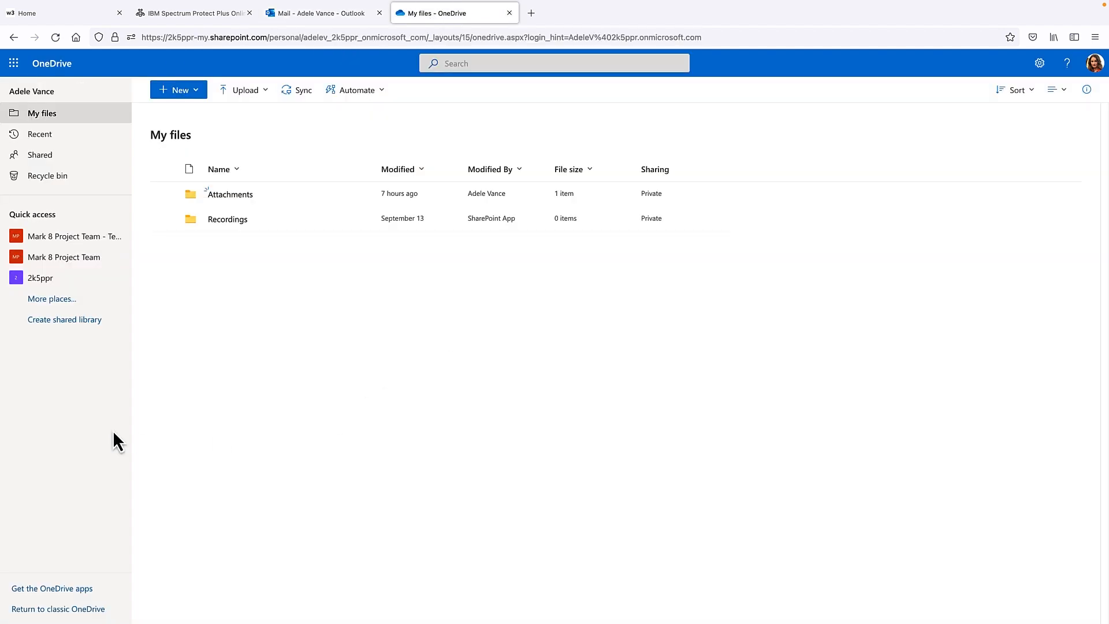
Step: Browse OneDrive's Attachments folder, the empty recycle bin, and the team's Wiki Design and Documents General folders
{"action": "double_click", "coordinate": [229, 196]}
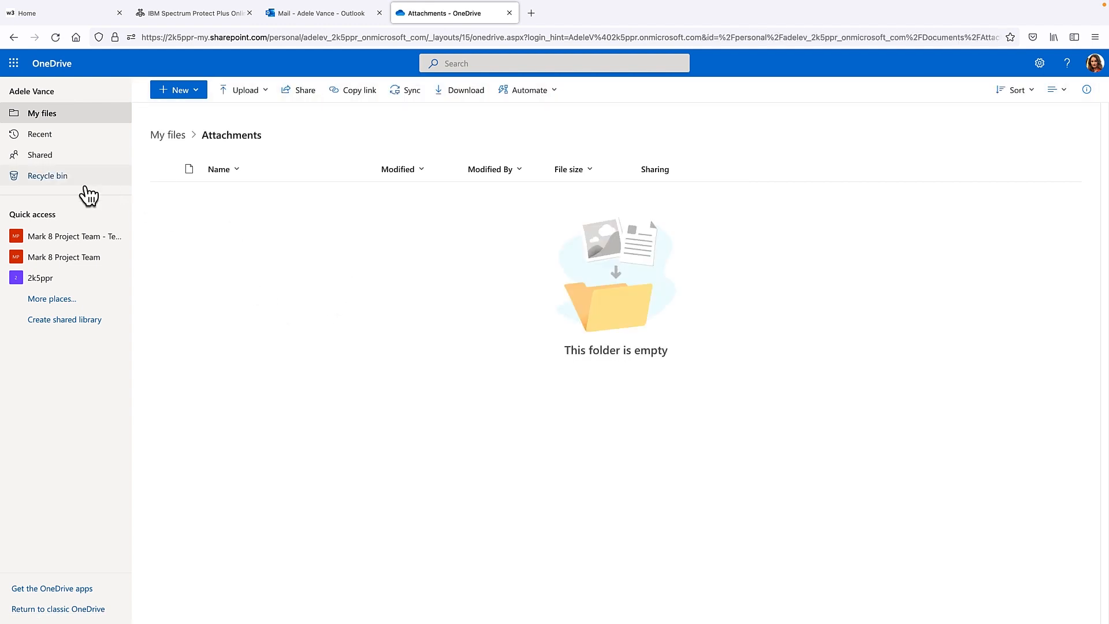
{"action": "left_click", "coordinate": [65, 178]}
{"action": "left_click", "coordinate": [63, 243]}
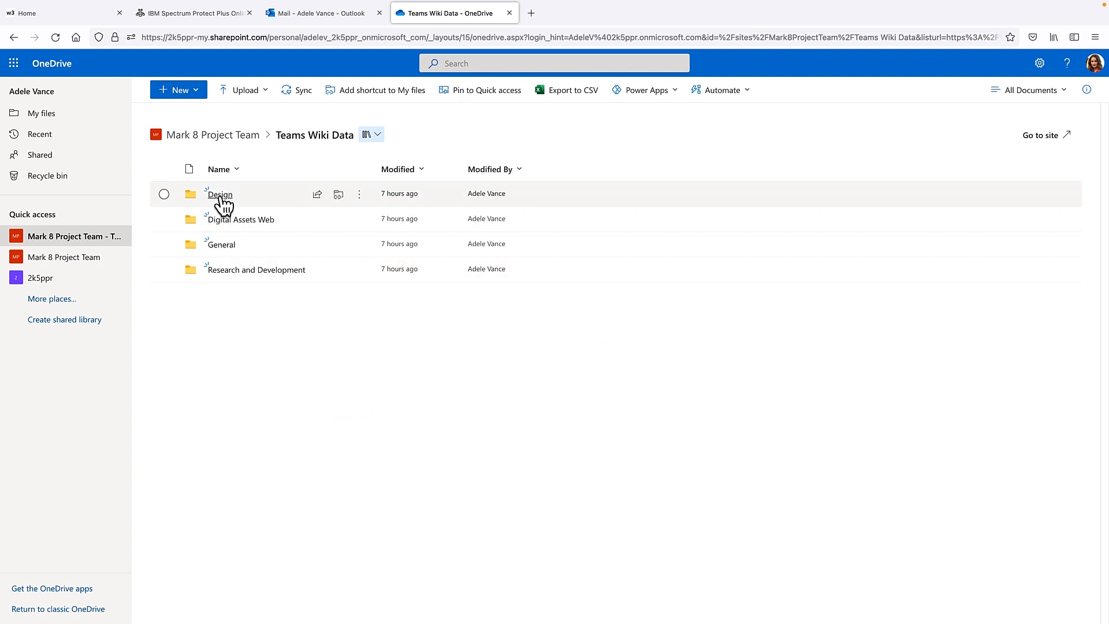
{"action": "left_click", "coordinate": [219, 196]}
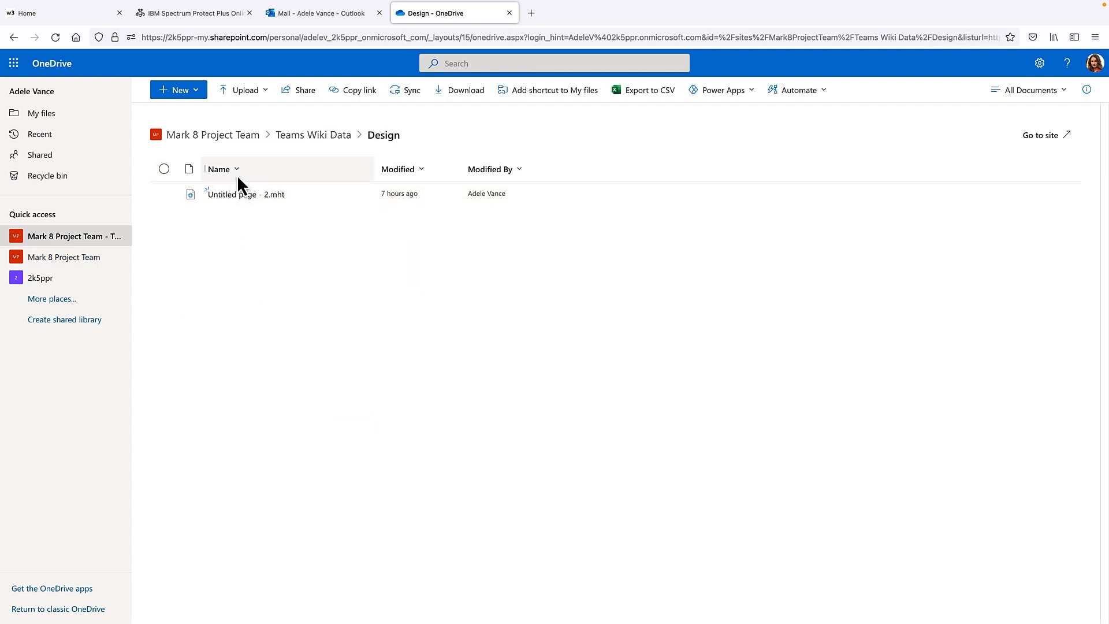
{"action": "left_click", "coordinate": [219, 138]}
{"action": "left_click", "coordinate": [205, 197]}
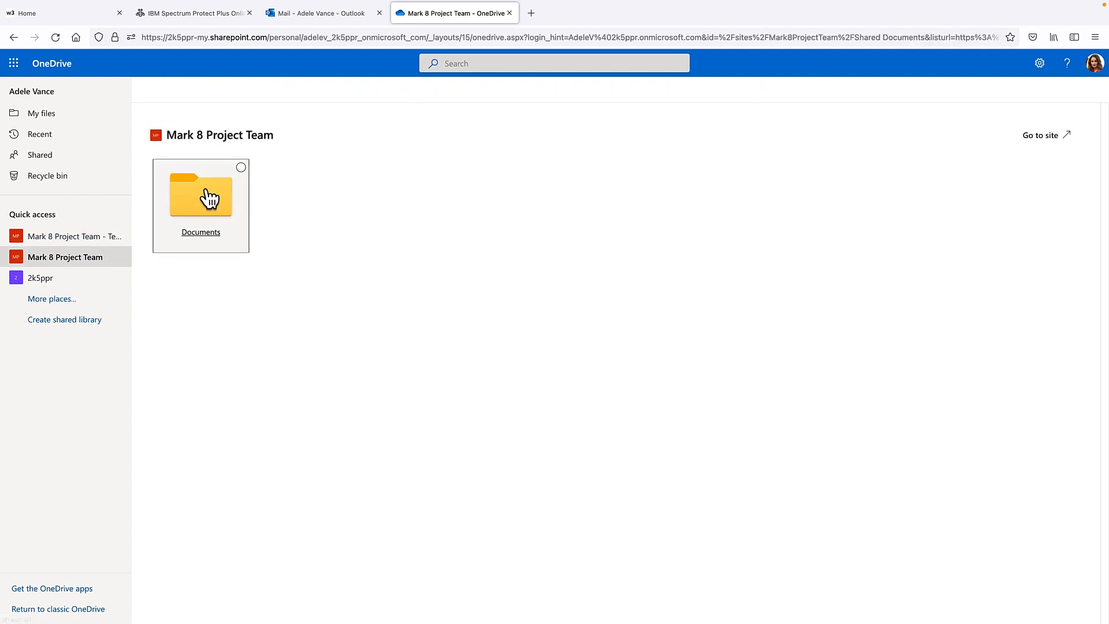
{"action": "left_click", "coordinate": [227, 340]}
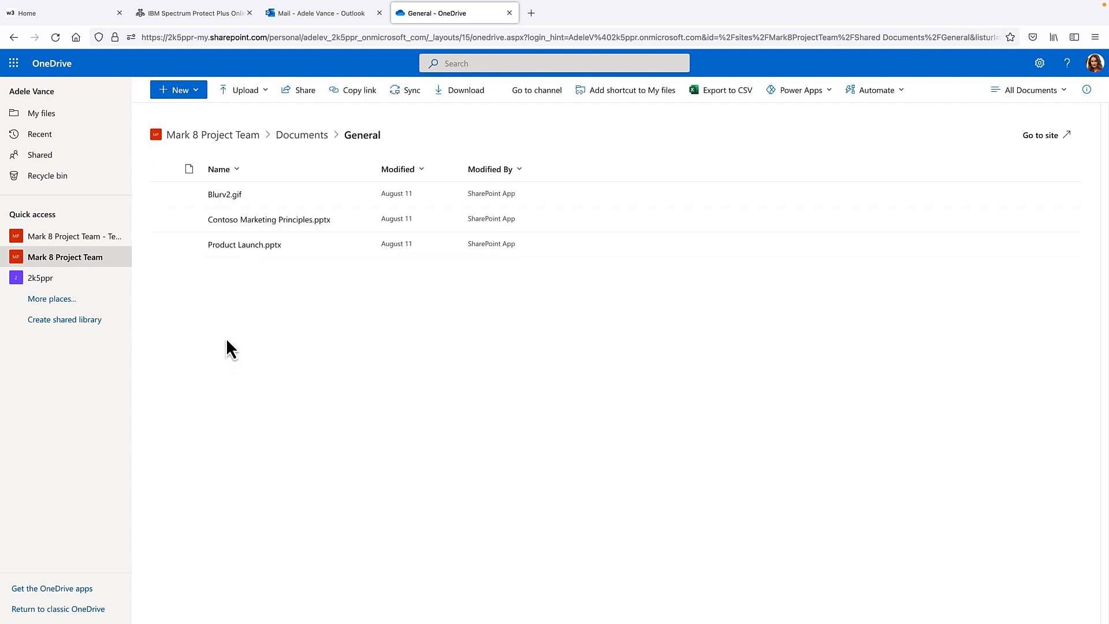
{"action": "left_click", "coordinate": [237, 141]}
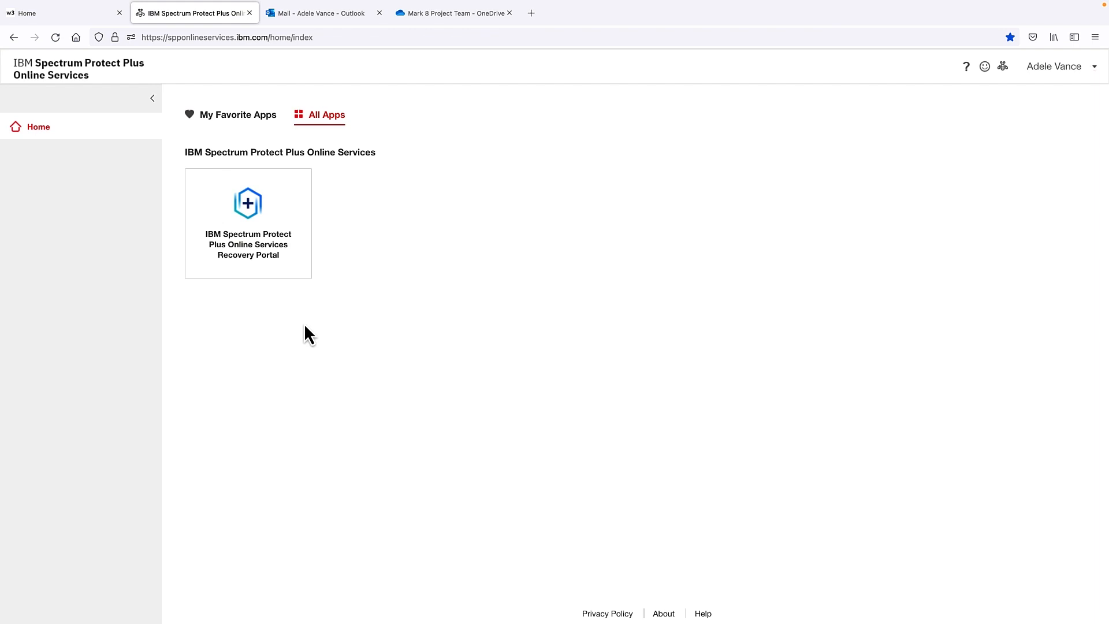
Step: Open the Recovery Portal and list the backed-up OneDrive for Business documents
{"action": "left_click", "coordinate": [248, 259]}
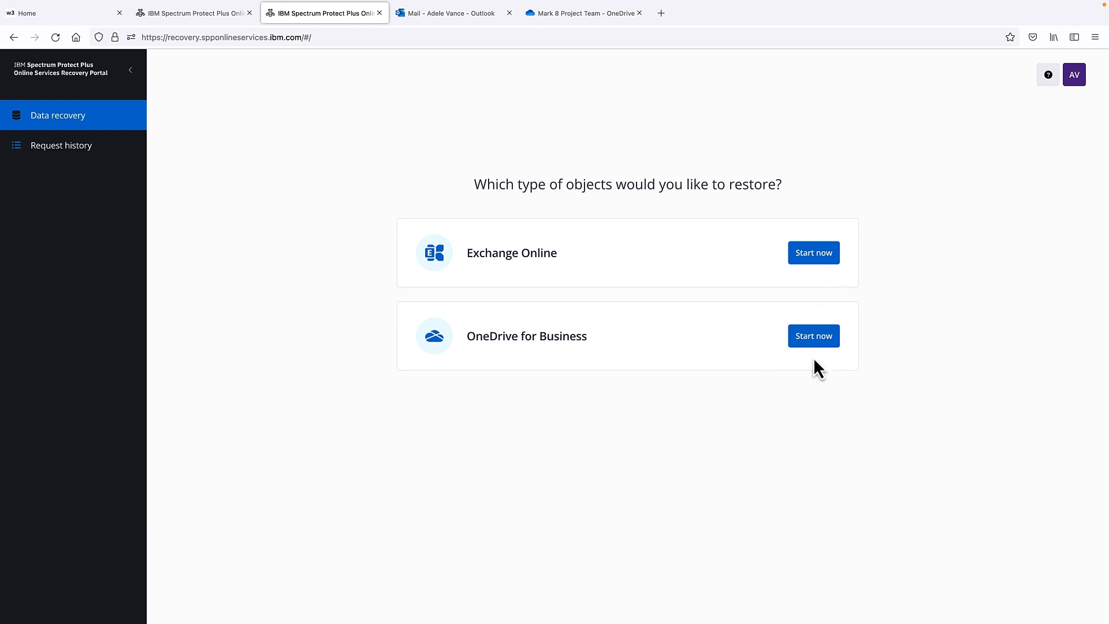
{"action": "left_click", "coordinate": [814, 341]}
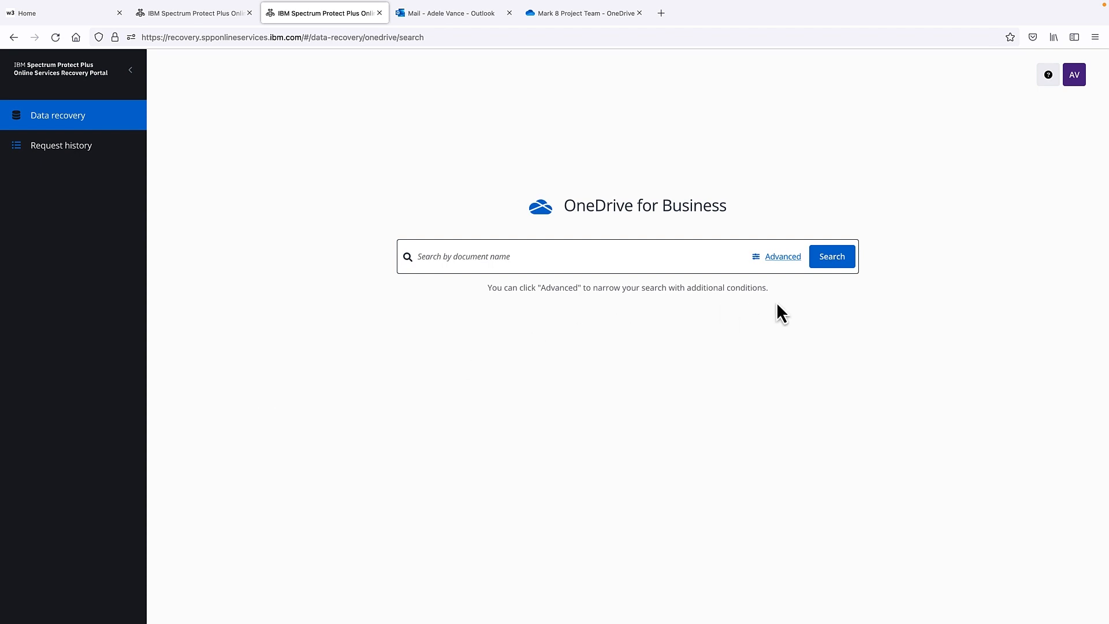
{"action": "left_click", "coordinate": [832, 256]}
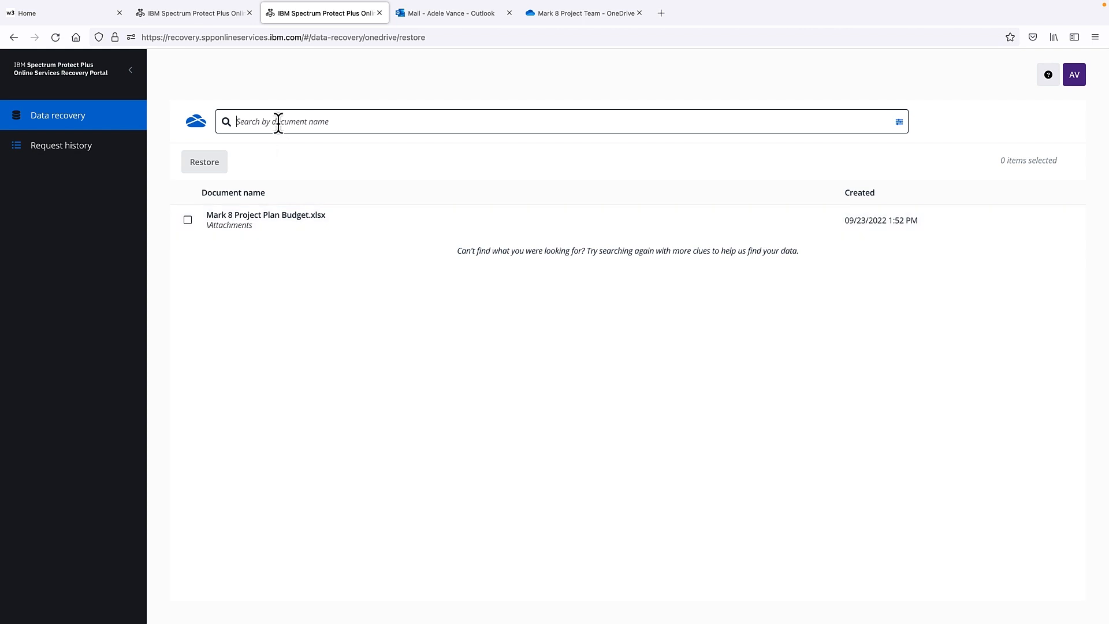
Step: Search for 'budge' and restore Mark 8 Project Plan Budget.xlsx
{"action": "type", "text": "budge"}
{"action": "left_click", "coordinate": [188, 219]}
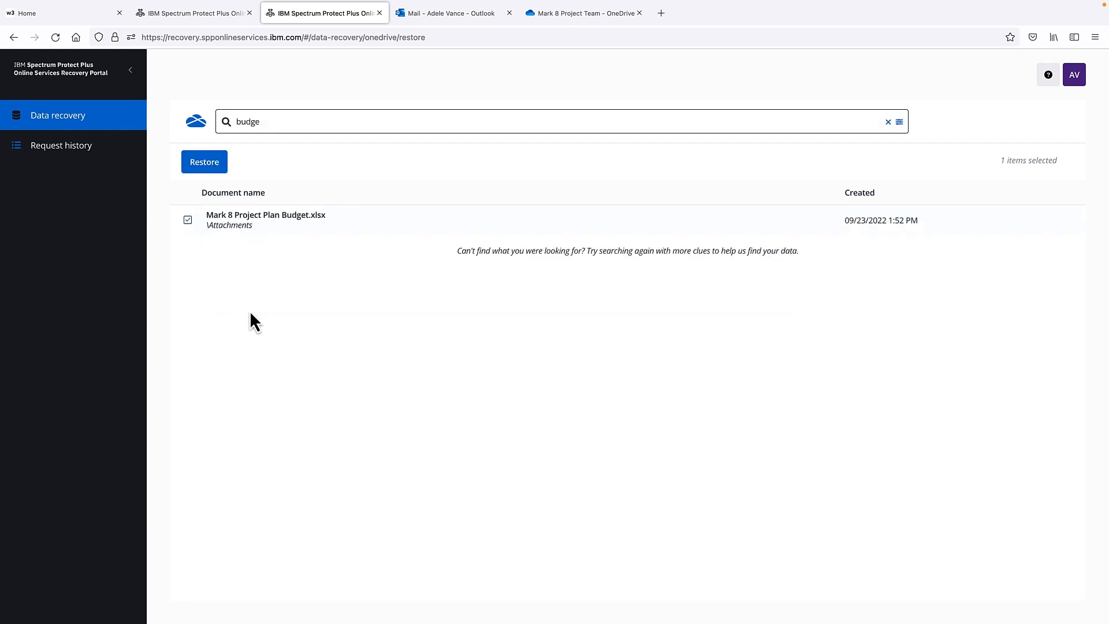
{"action": "left_click", "coordinate": [203, 163]}
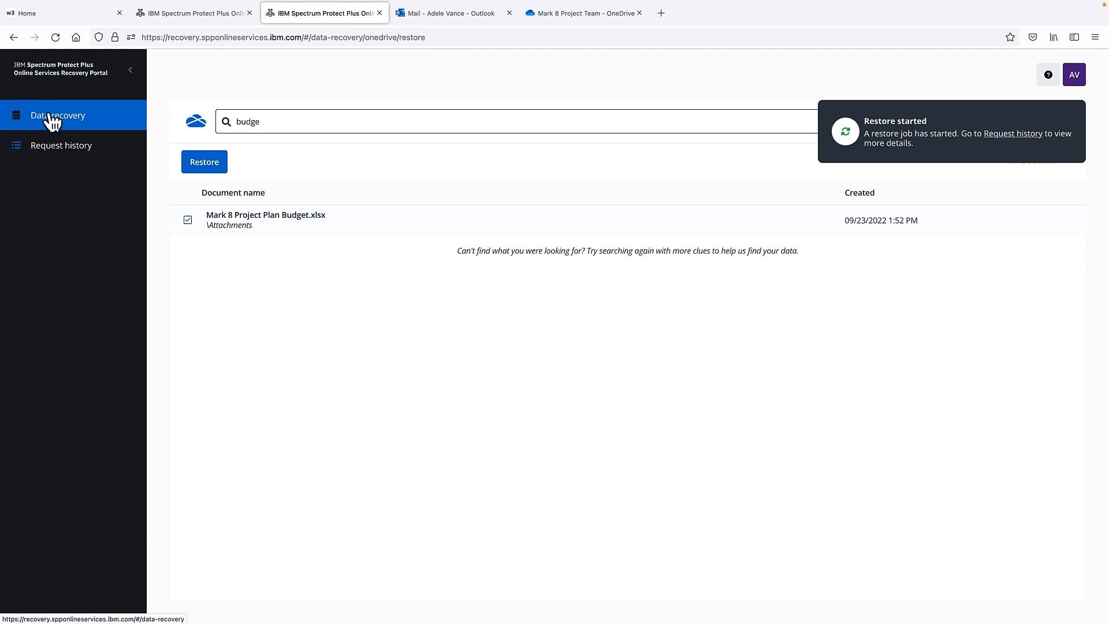
{"action": "left_click", "coordinate": [52, 122]}
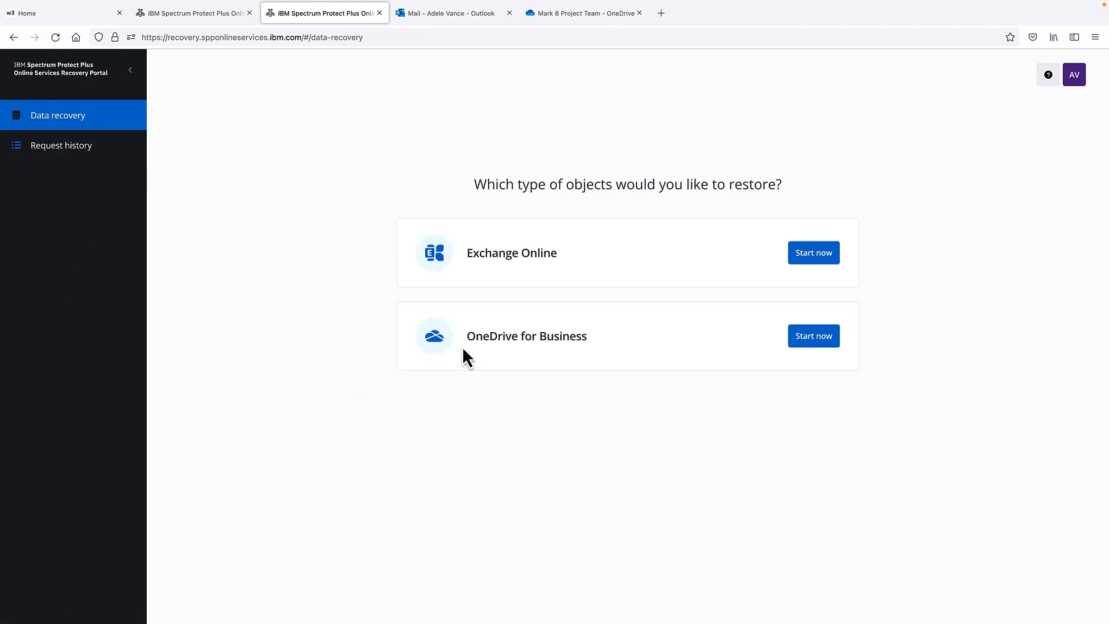
Step: List backed-up Exchange Online mail and search with the subject condition 'Mark 8'
{"action": "left_click", "coordinate": [819, 265]}
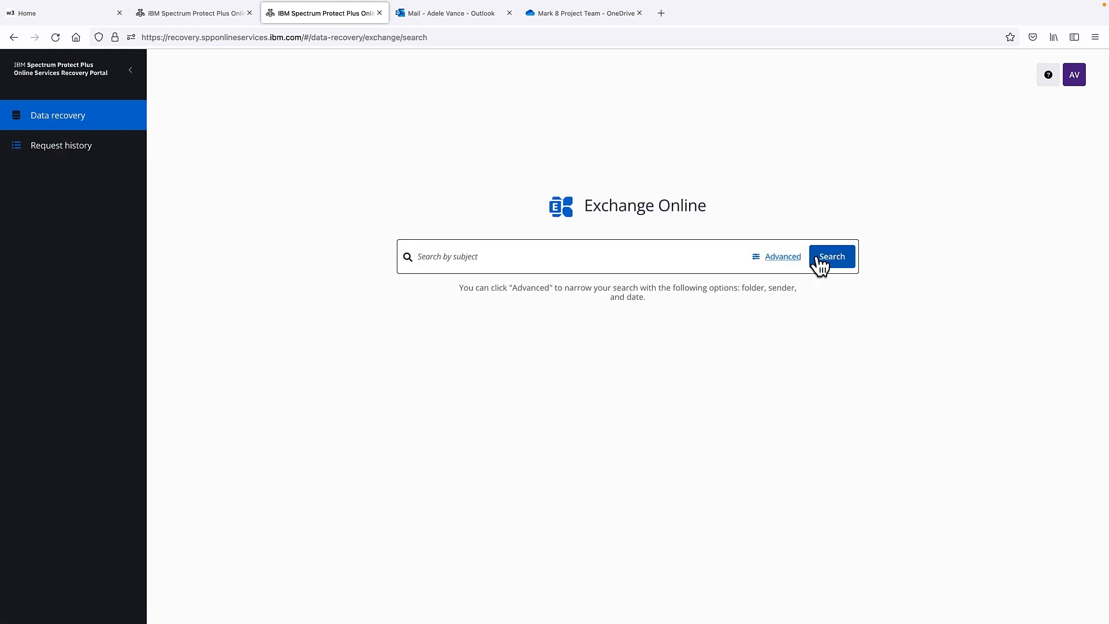
{"action": "left_click", "coordinate": [835, 264]}
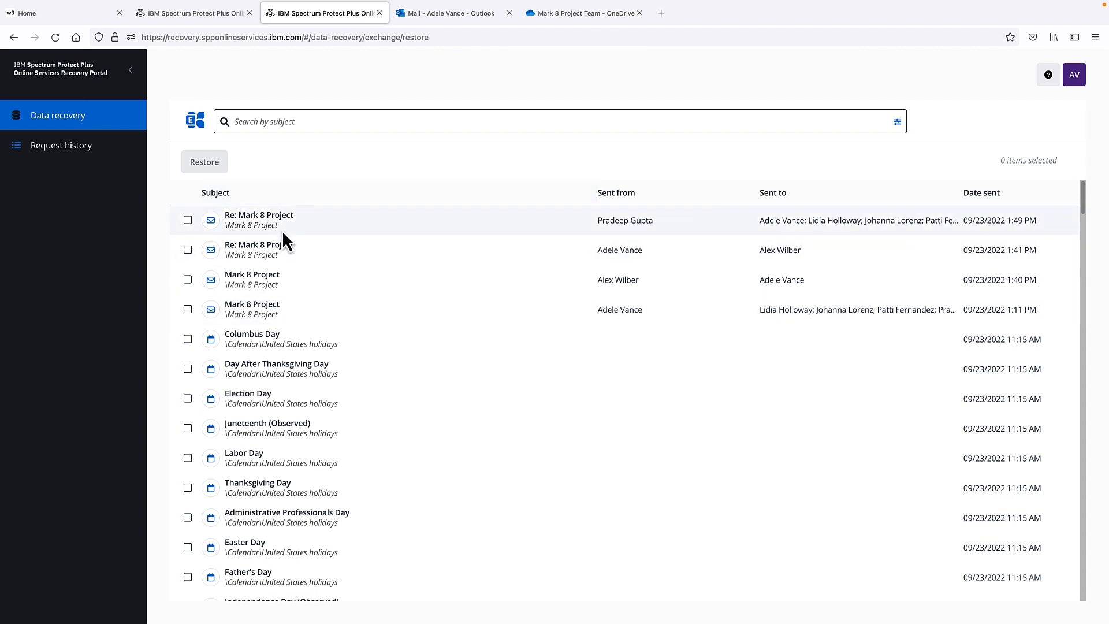
{"action": "left_click", "coordinate": [254, 118]}
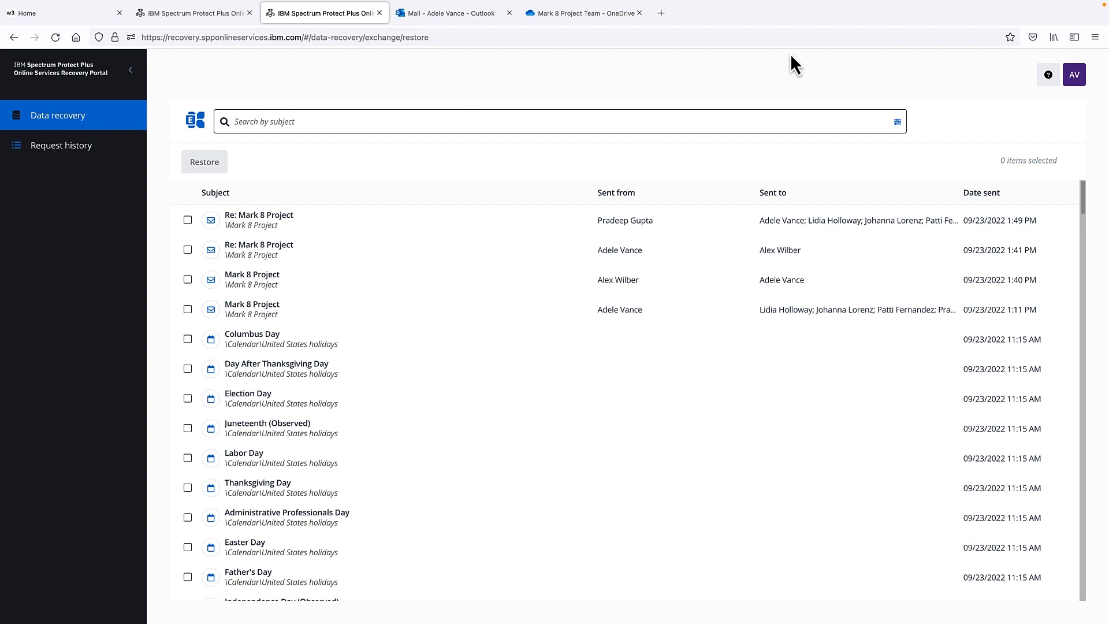
{"action": "left_click", "coordinate": [897, 121]}
{"action": "left_click", "coordinate": [283, 174]}
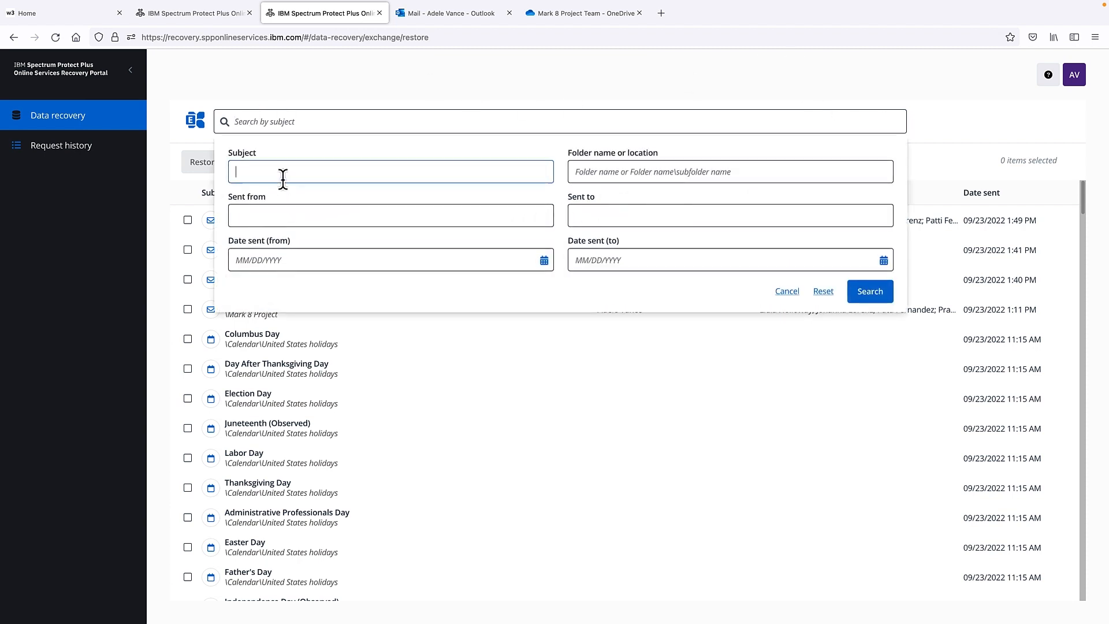
{"action": "type", "text": "Mark 87"}
{"action": "key", "text": "BackSpace"}
{"action": "left_click", "coordinate": [861, 296]}
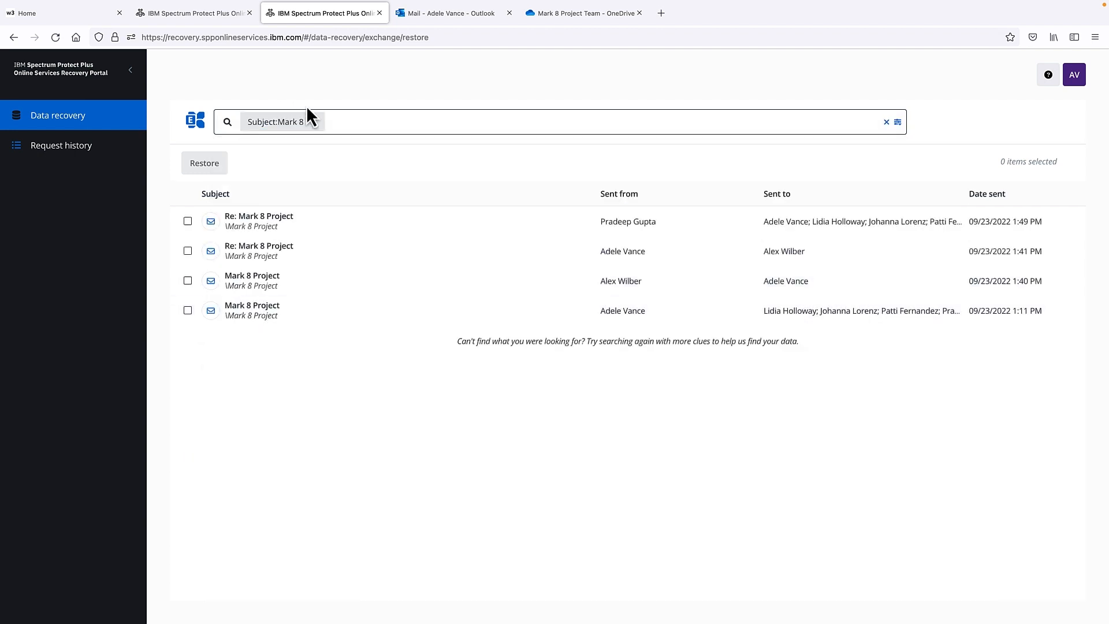
Step: After checking Outlook's Deleted Items, replace the subject condition with folder location 'Mark 8' and search
{"action": "left_click", "coordinate": [438, 14]}
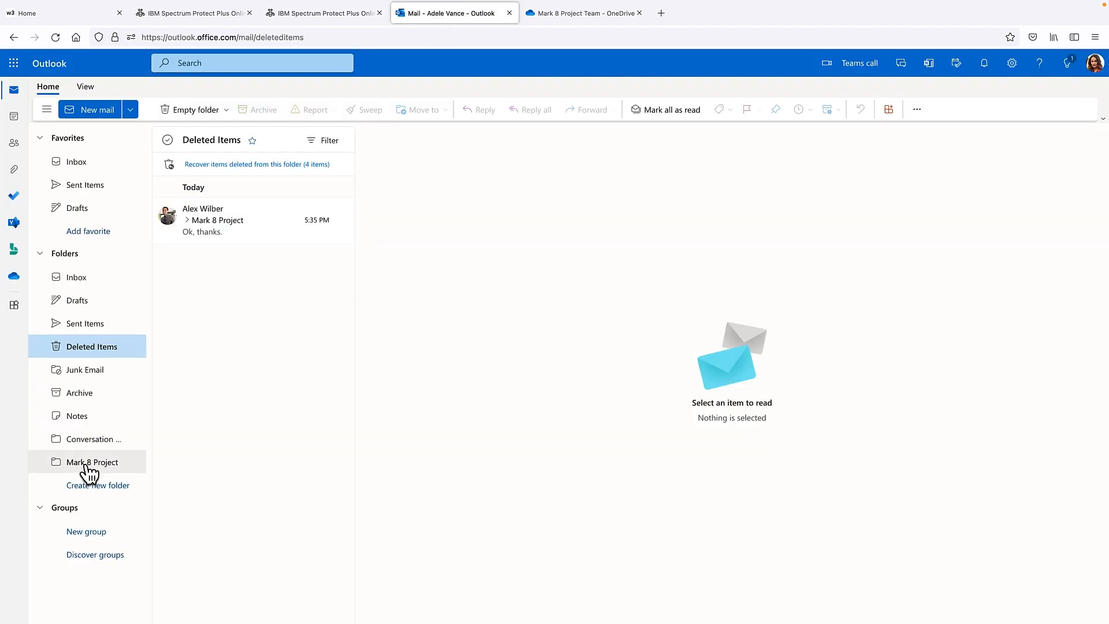
{"action": "left_click", "coordinate": [307, 16]}
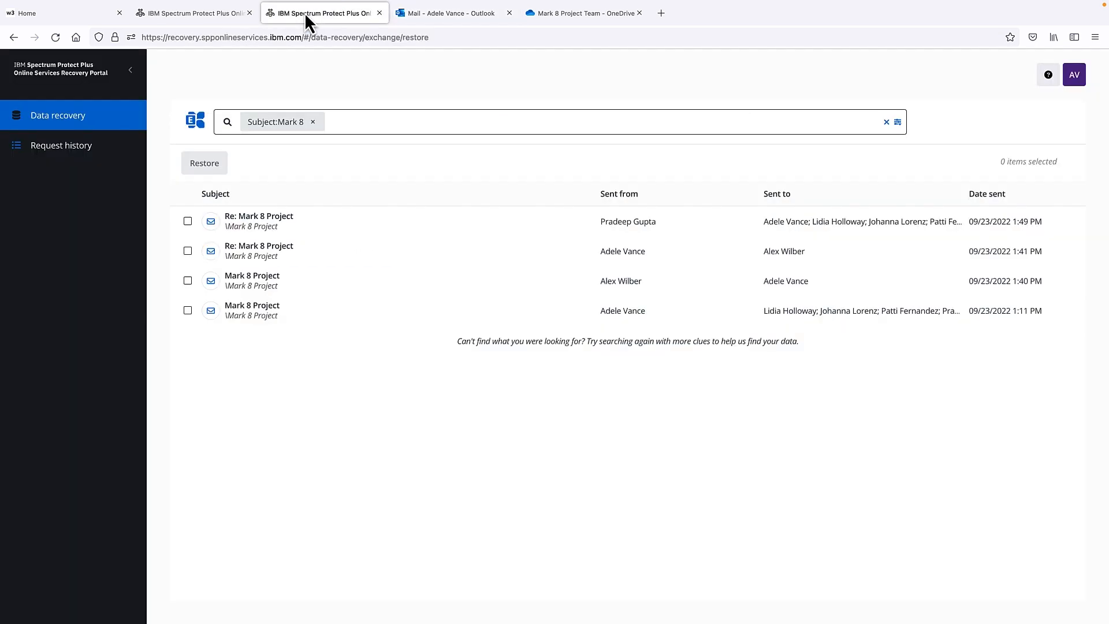
{"action": "left_click", "coordinate": [887, 122]}
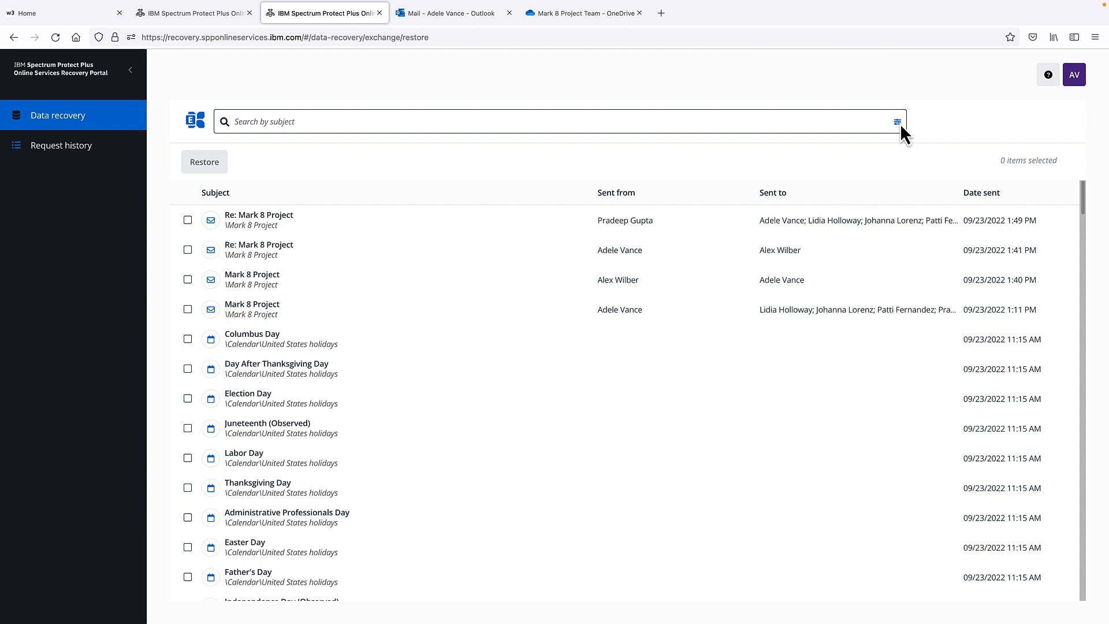
{"action": "left_click", "coordinate": [899, 122]}
{"action": "left_click", "coordinate": [613, 171]}
{"action": "type", "text": "Mark 8"}
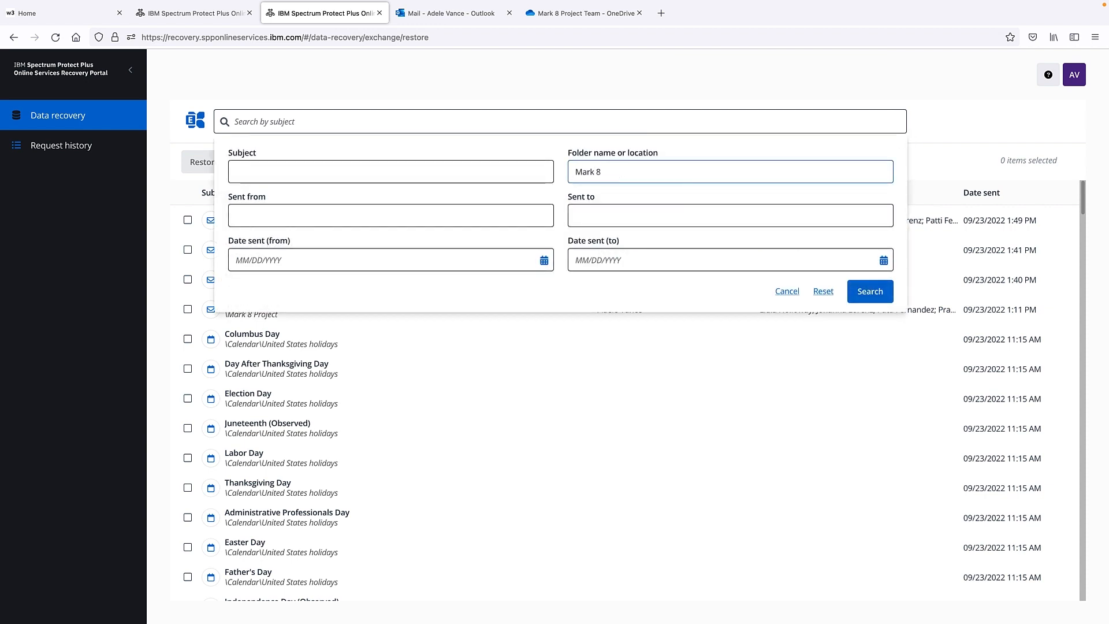
{"action": "left_click", "coordinate": [853, 292]}
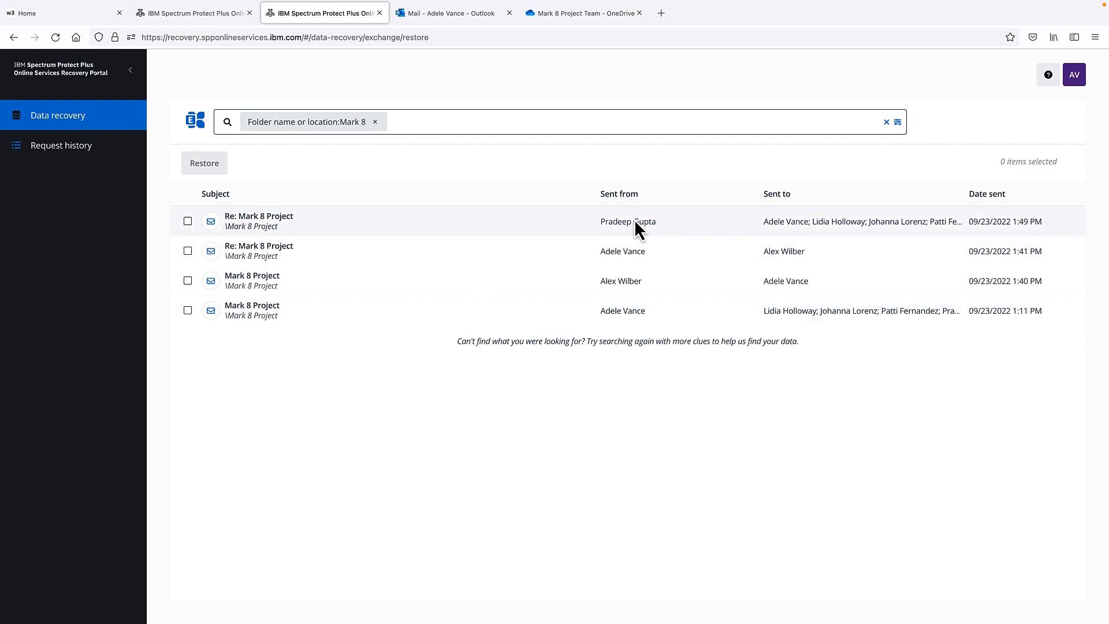
Step: Restore the Re: Mark 8 Project message and check its progress in Request history
{"action": "left_click", "coordinate": [188, 221]}
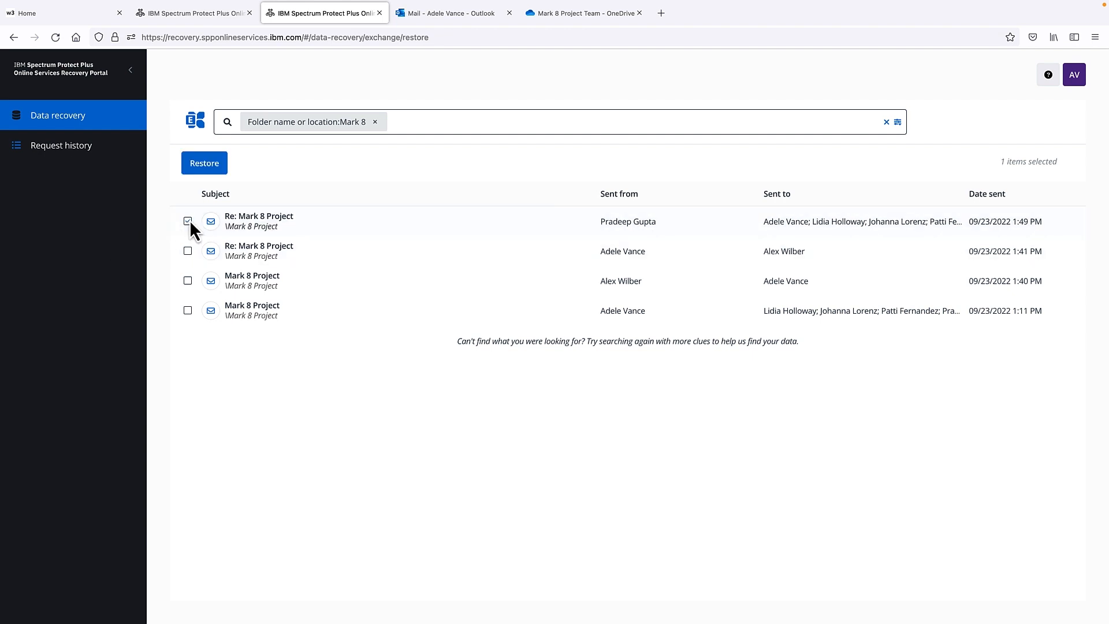
{"action": "left_click", "coordinate": [208, 166]}
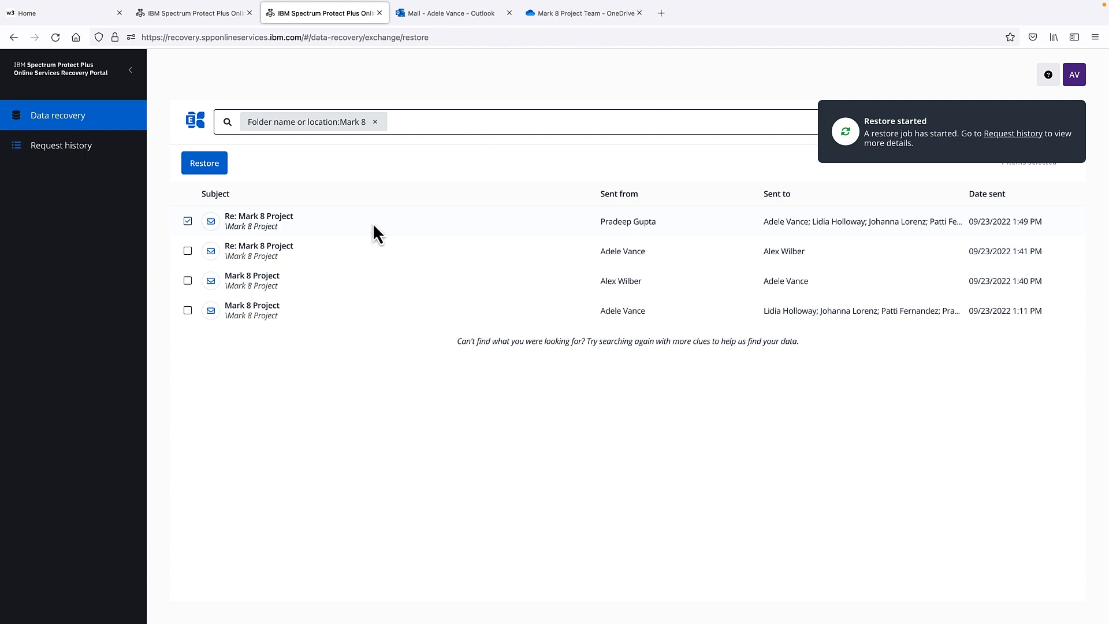
{"action": "left_click", "coordinate": [55, 147]}
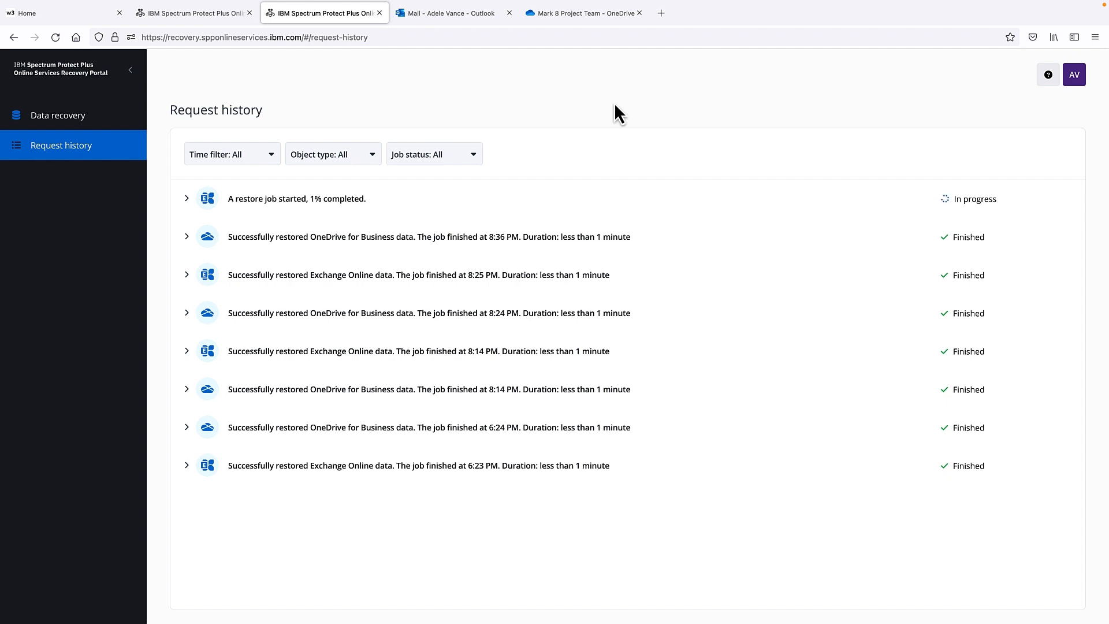
Step: Reload OneDrive and open My files > Attachments to confirm Mark 8 Project Plan Budget.xlsx is there
{"action": "left_click", "coordinate": [577, 14]}
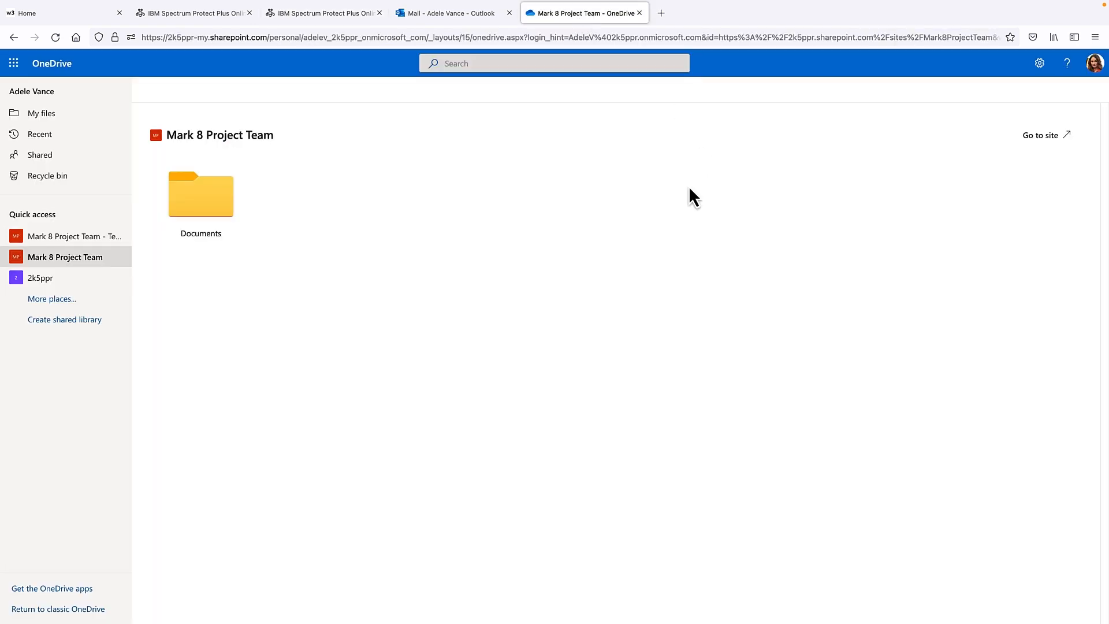
{"action": "left_click", "coordinate": [55, 38]}
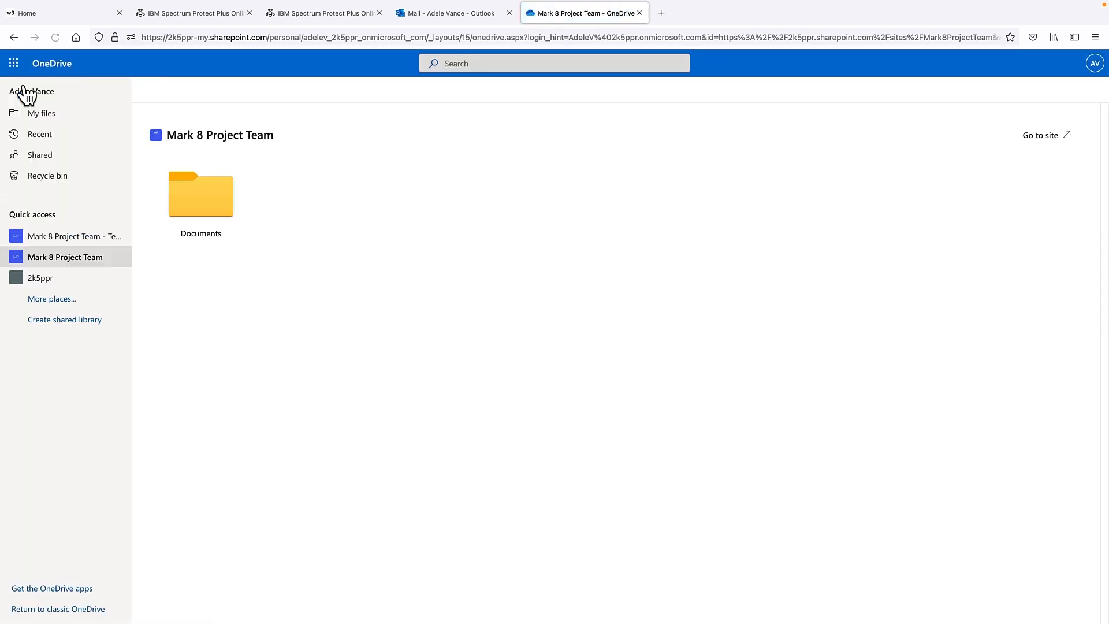
{"action": "left_click", "coordinate": [36, 113]}
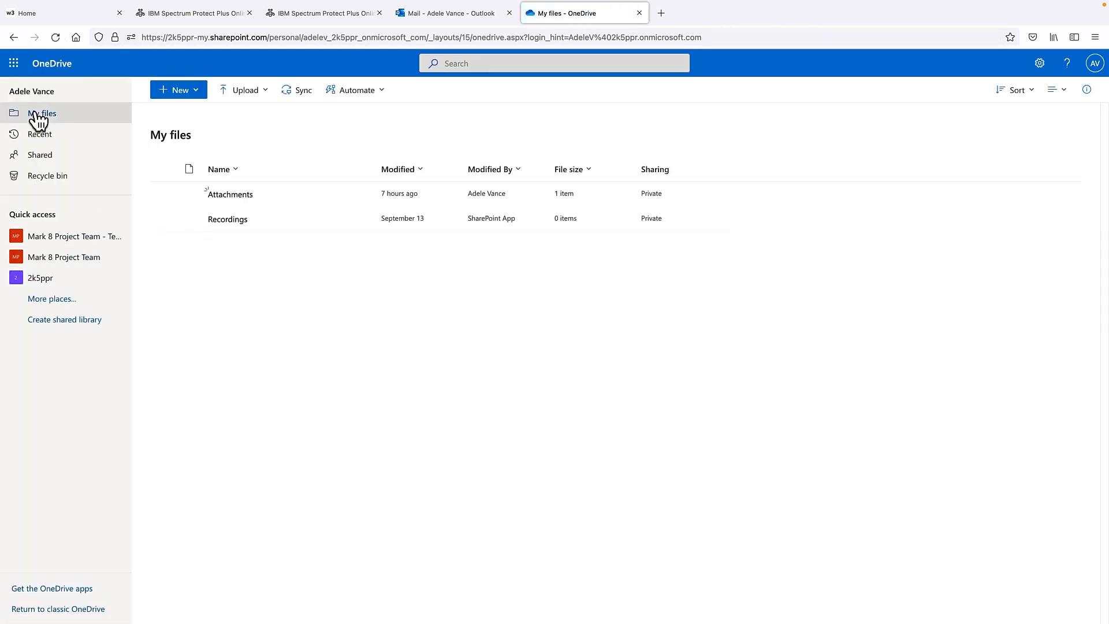
{"action": "left_click", "coordinate": [219, 195]}
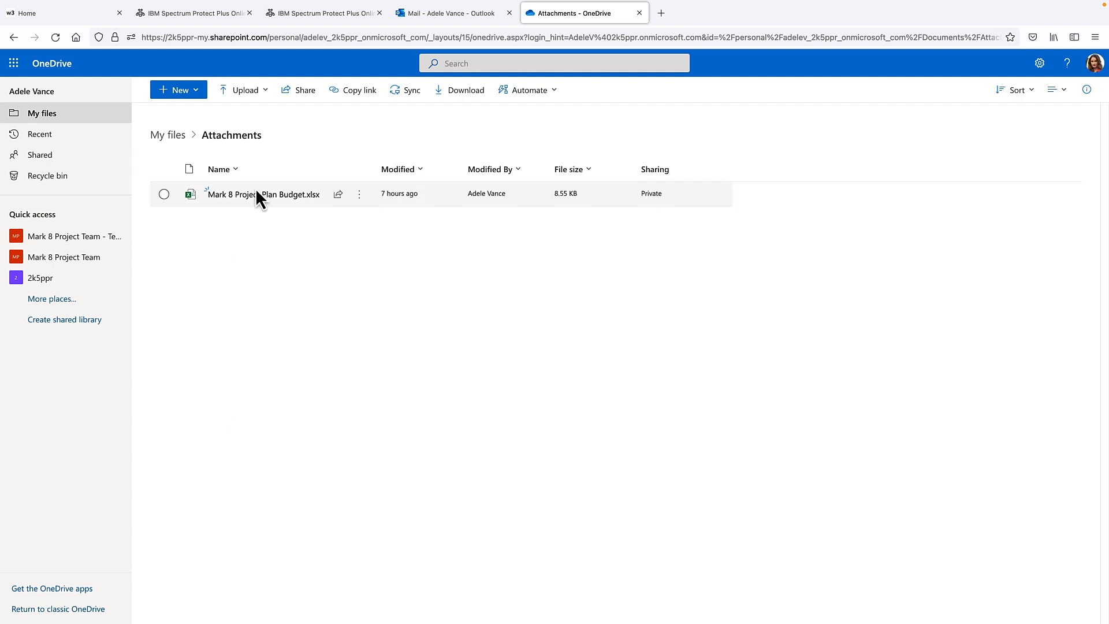
{"action": "mouse_move", "coordinate": [259, 204]}
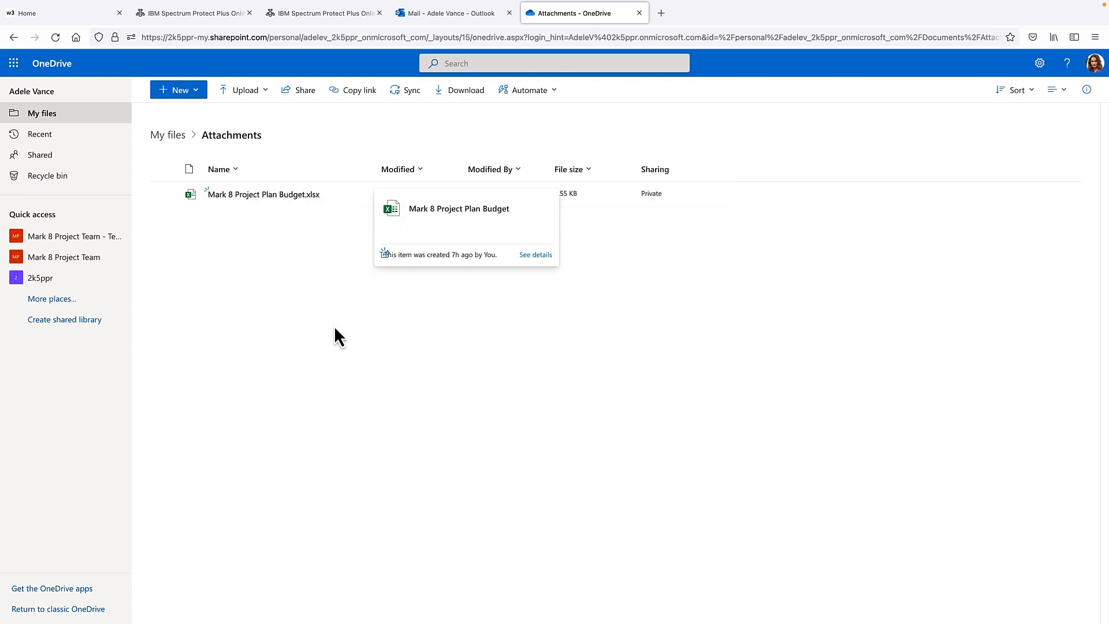
{"action": "left_click", "coordinate": [449, 9]}
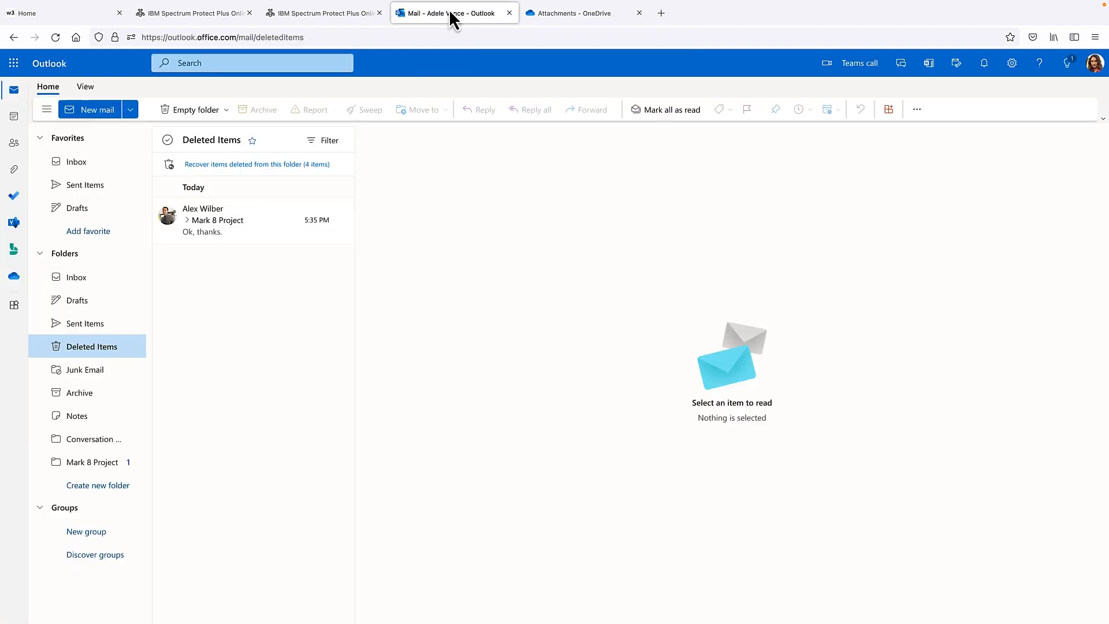
Step: Reload Outlook and open the restored message with Mark 8 Project Plan Budget.xlsx in the Mark 8 Project folder
{"action": "left_click", "coordinate": [92, 165]}
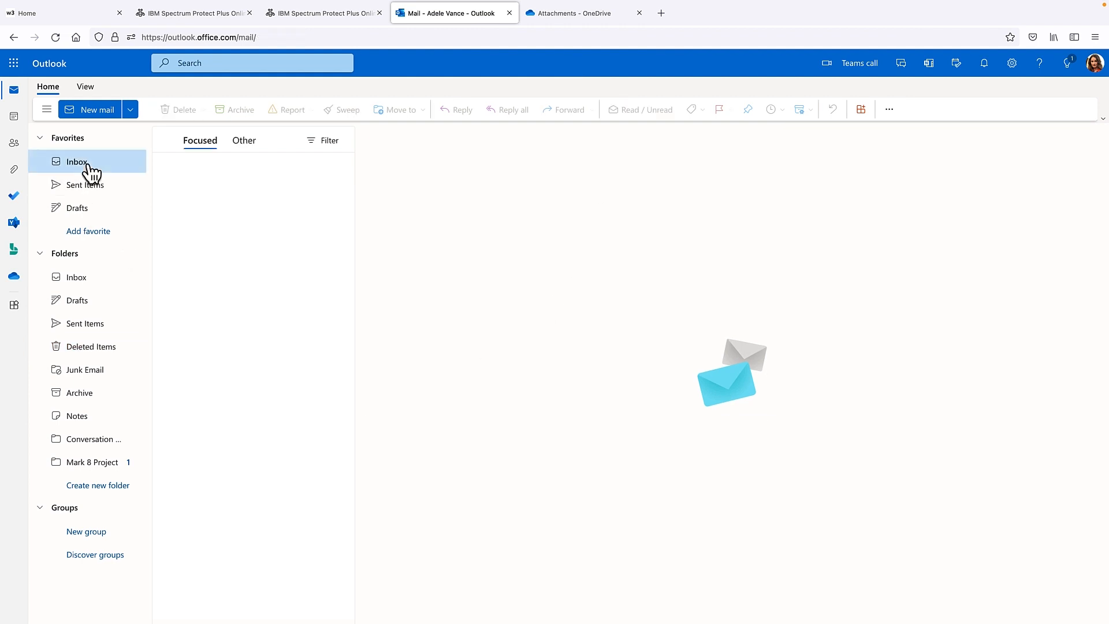
{"action": "left_click", "coordinate": [43, 58]}
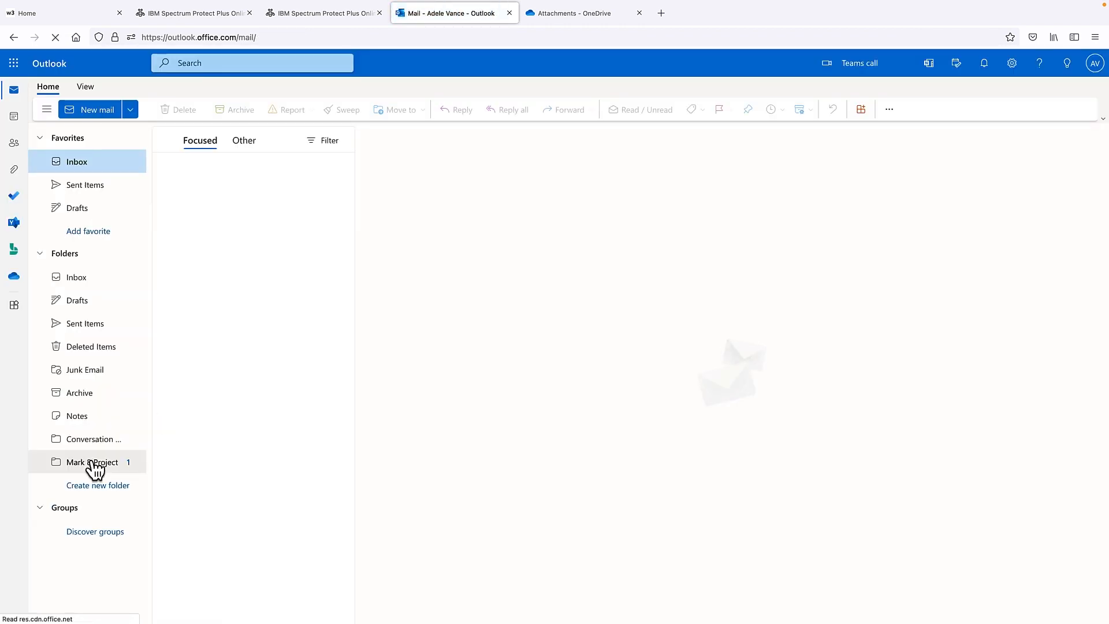
{"action": "left_click", "coordinate": [91, 464]}
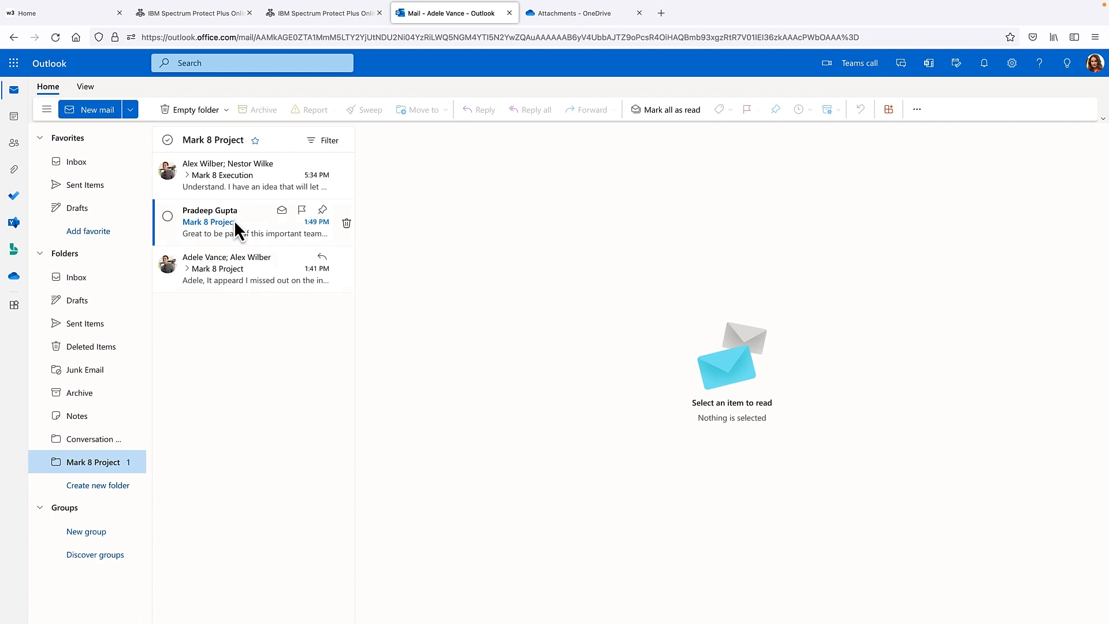
{"action": "left_click", "coordinate": [227, 220]}
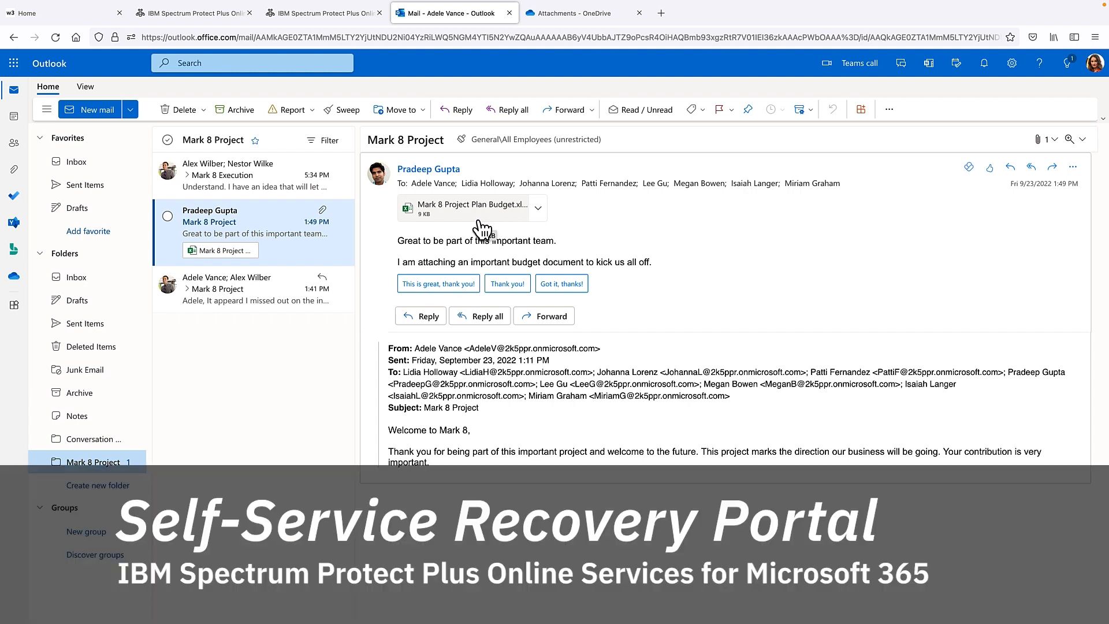
Step: Press Alt in Outlook on the web while moving to the other user's mailbox
{"action": "key", "text": "alt"}
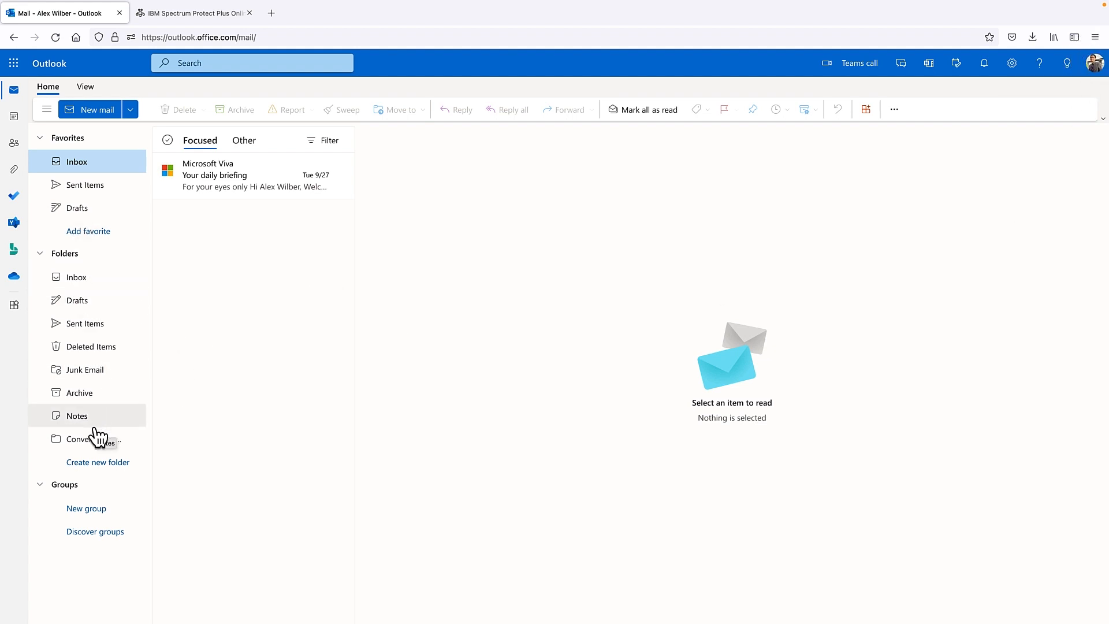
Step: Check Deleted Items and its recoverable-items view, which is empty
{"action": "left_click", "coordinate": [93, 349]}
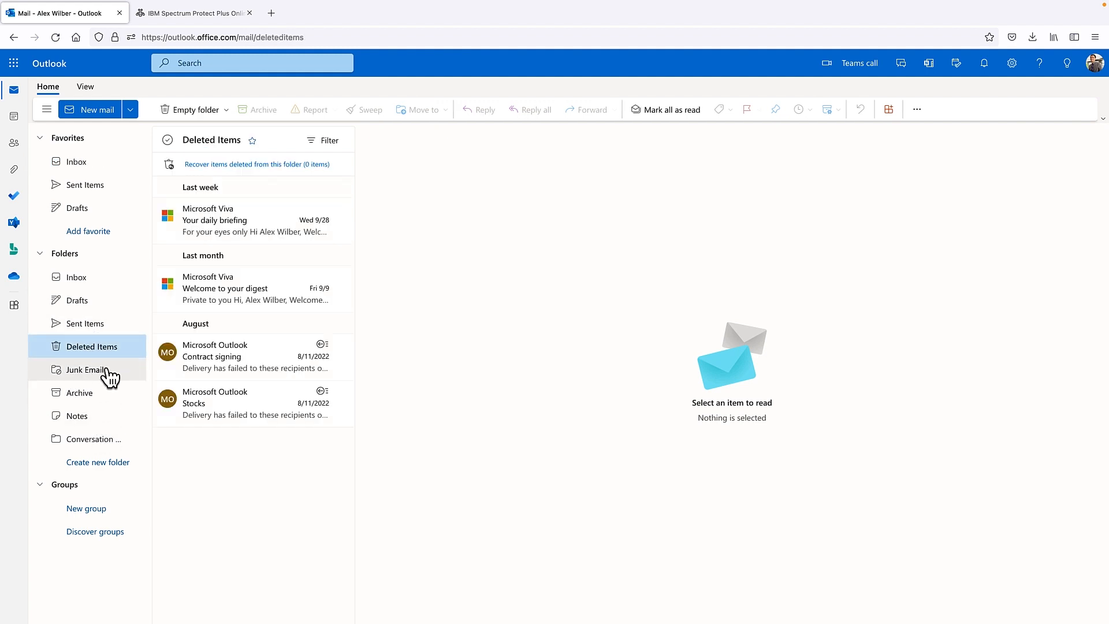
{"action": "left_click", "coordinate": [208, 166]}
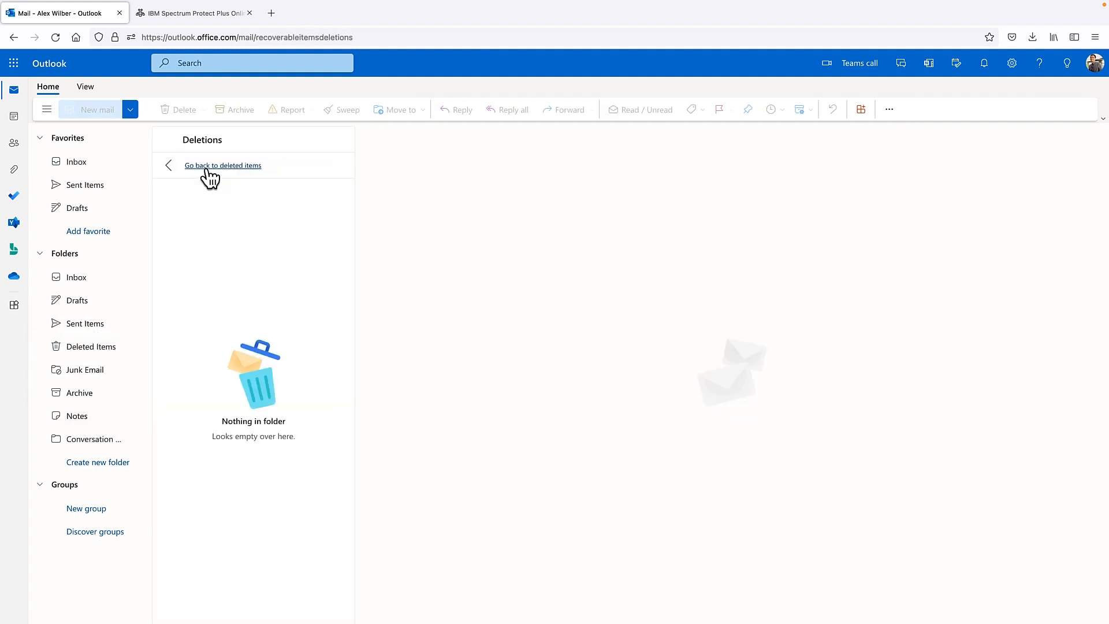
{"action": "left_click", "coordinate": [206, 167]}
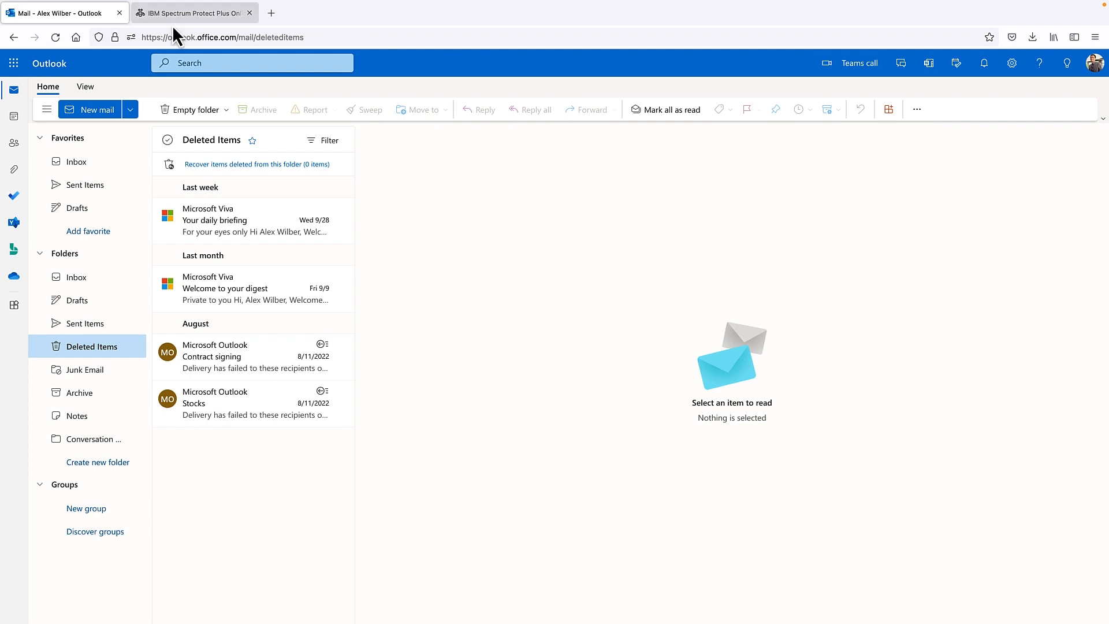
{"action": "left_click", "coordinate": [190, 13]}
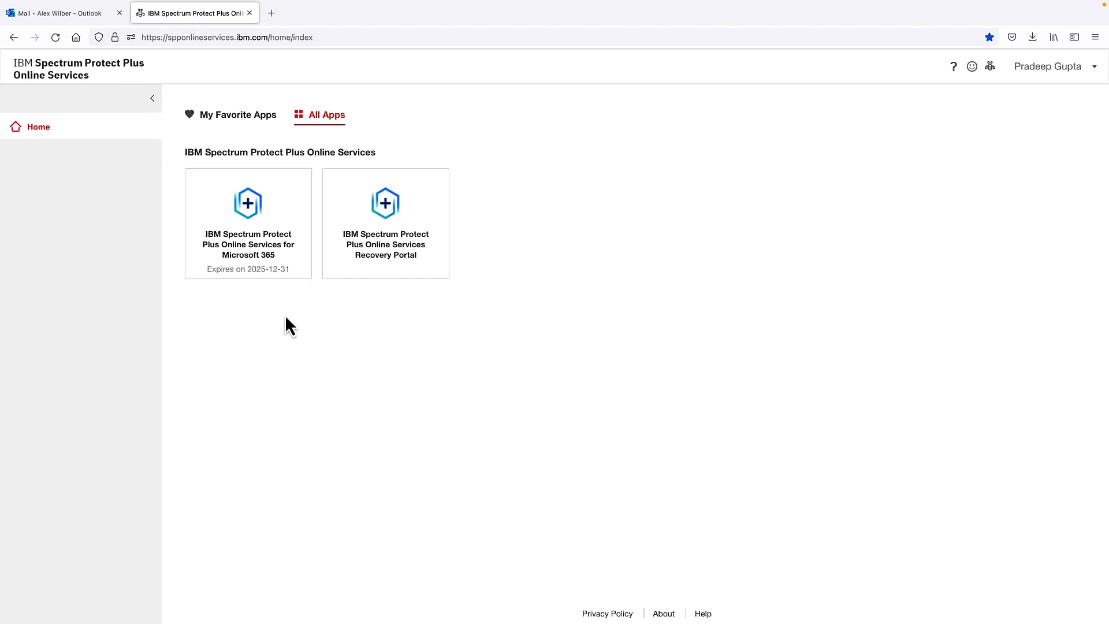
Step: Launch Online Services for Microsoft 365 and choose Search by Service Type on the Restore page
{"action": "left_click", "coordinate": [247, 235]}
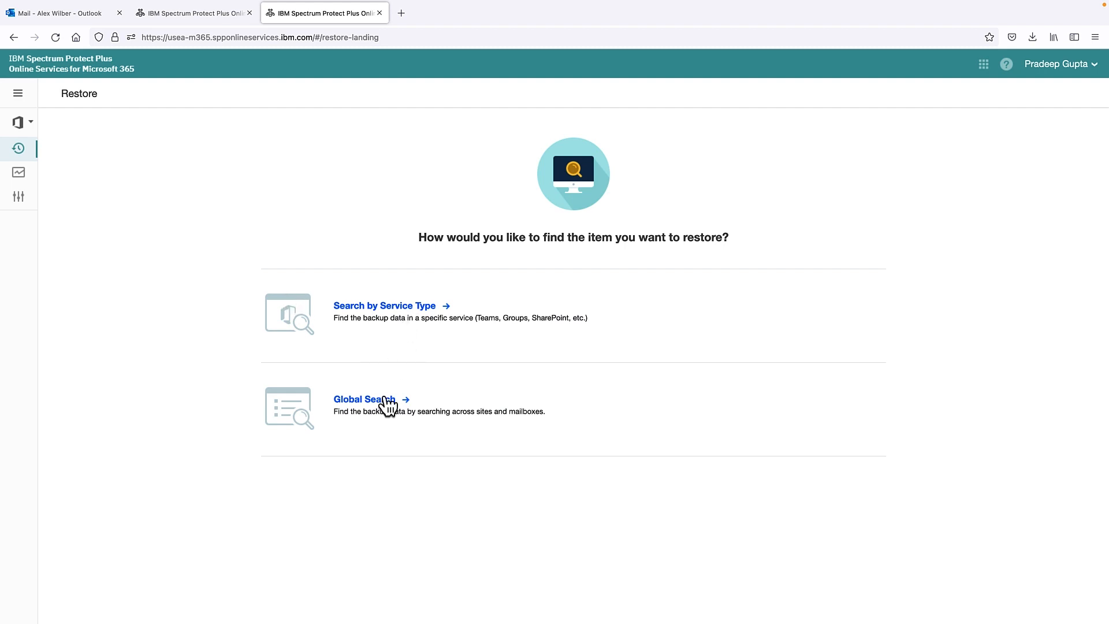
{"action": "left_click", "coordinate": [363, 312]}
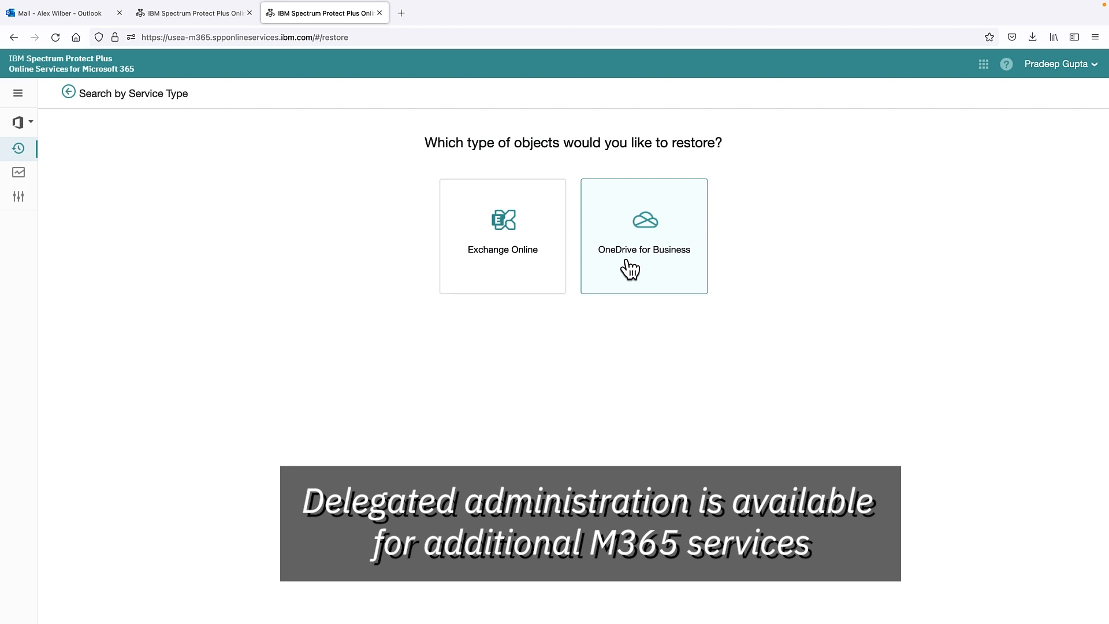
Step: Choose Exchange Online, select the first listed user's mailbox, and search its backups
{"action": "left_click", "coordinate": [531, 254]}
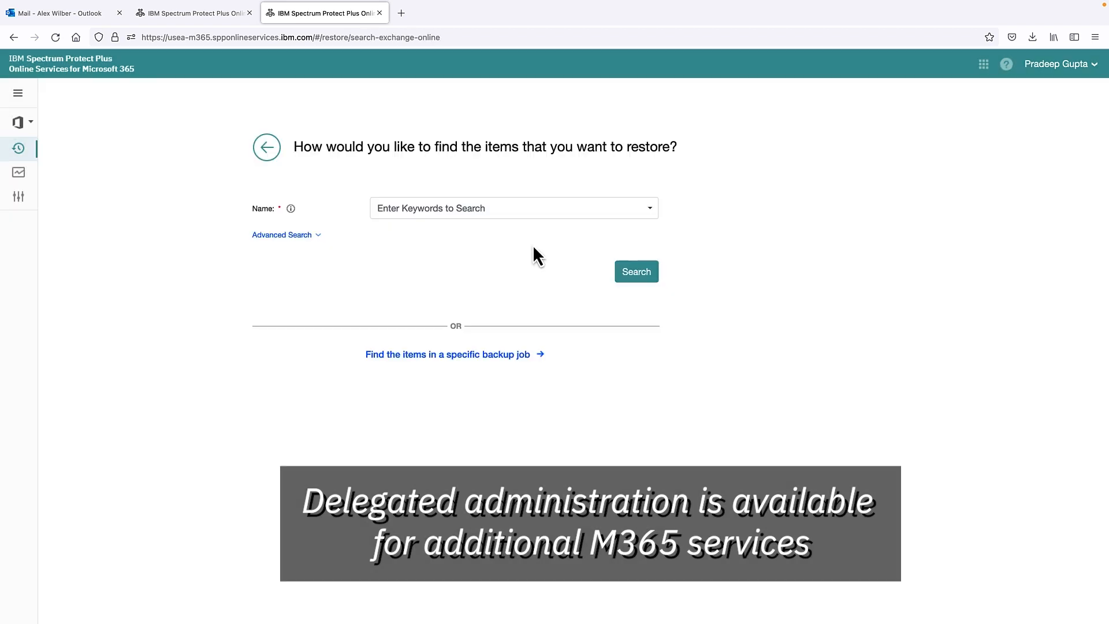
{"action": "left_click", "coordinate": [463, 213]}
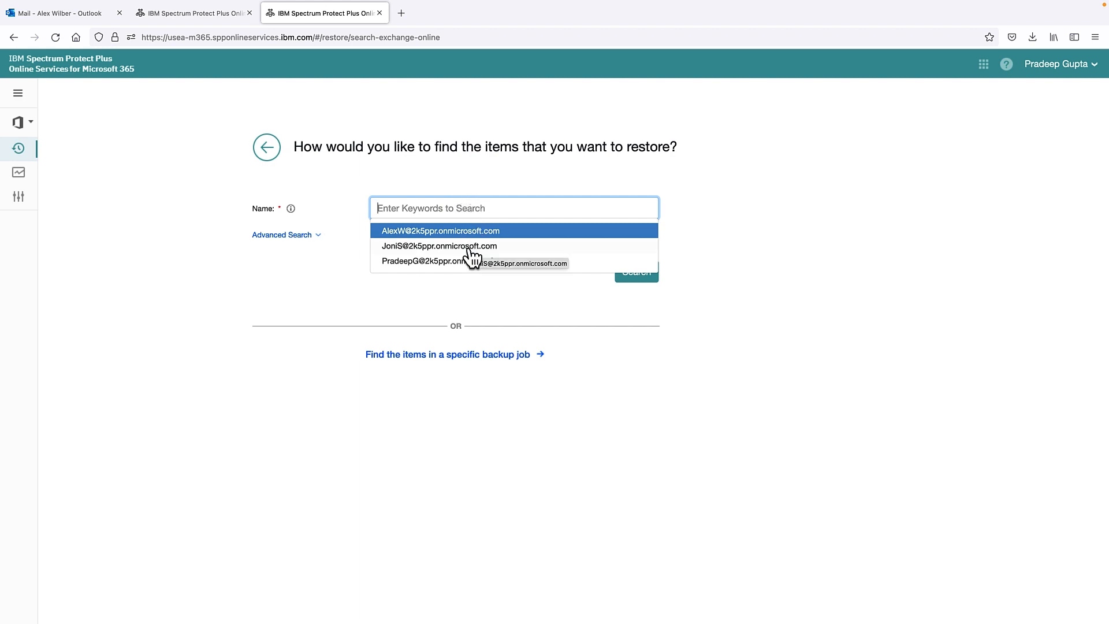
{"action": "left_click", "coordinate": [449, 231]}
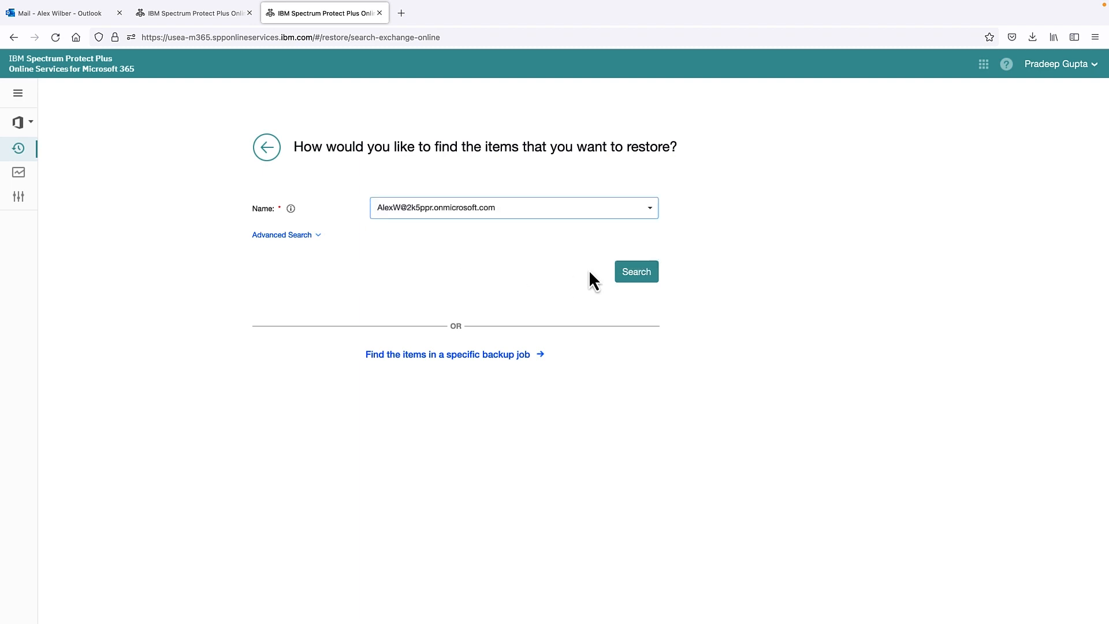
{"action": "left_click", "coordinate": [622, 280]}
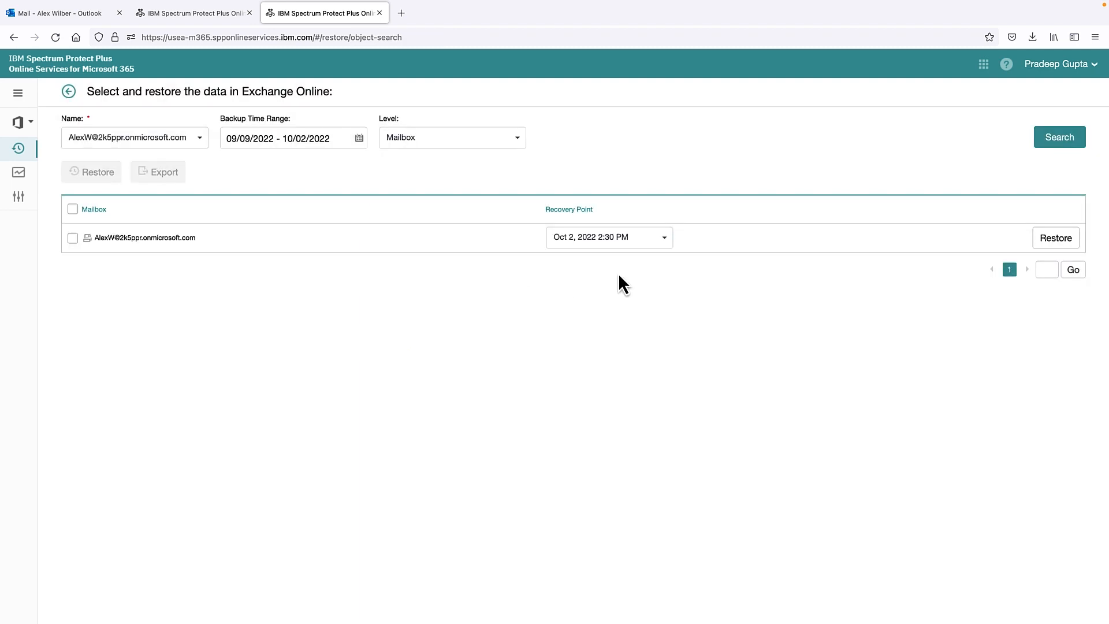
Step: Set the search level to Folder and search for folder name 'Mark 8'
{"action": "left_click", "coordinate": [427, 151]}
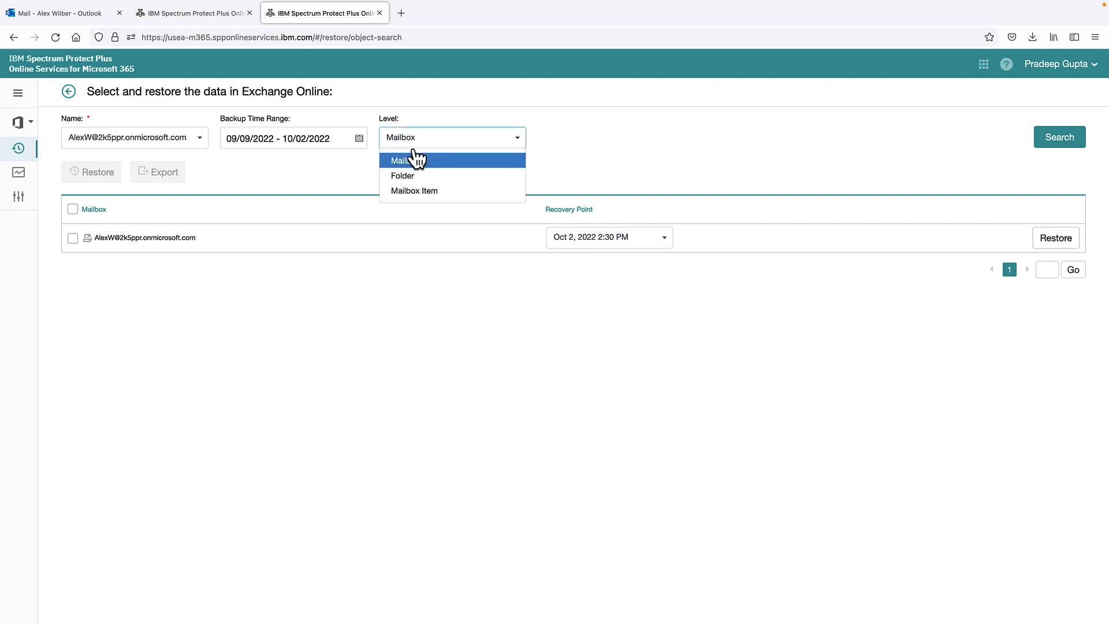
{"action": "left_click", "coordinate": [420, 176]}
{"action": "left_click", "coordinate": [443, 151]}
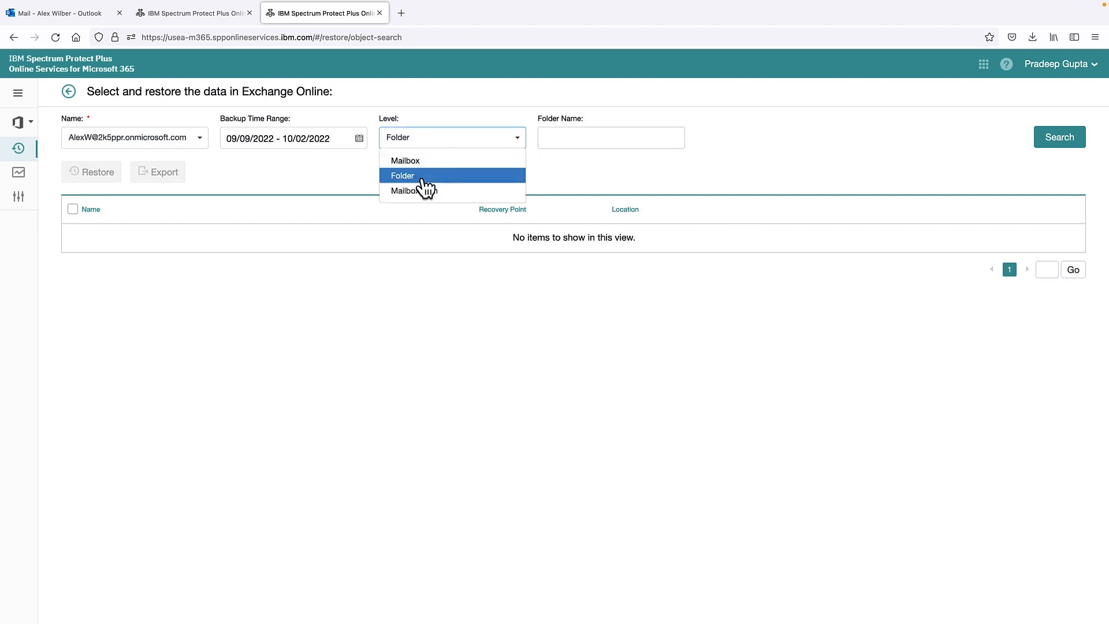
{"action": "left_click", "coordinate": [425, 190]}
{"action": "left_click", "coordinate": [437, 145]}
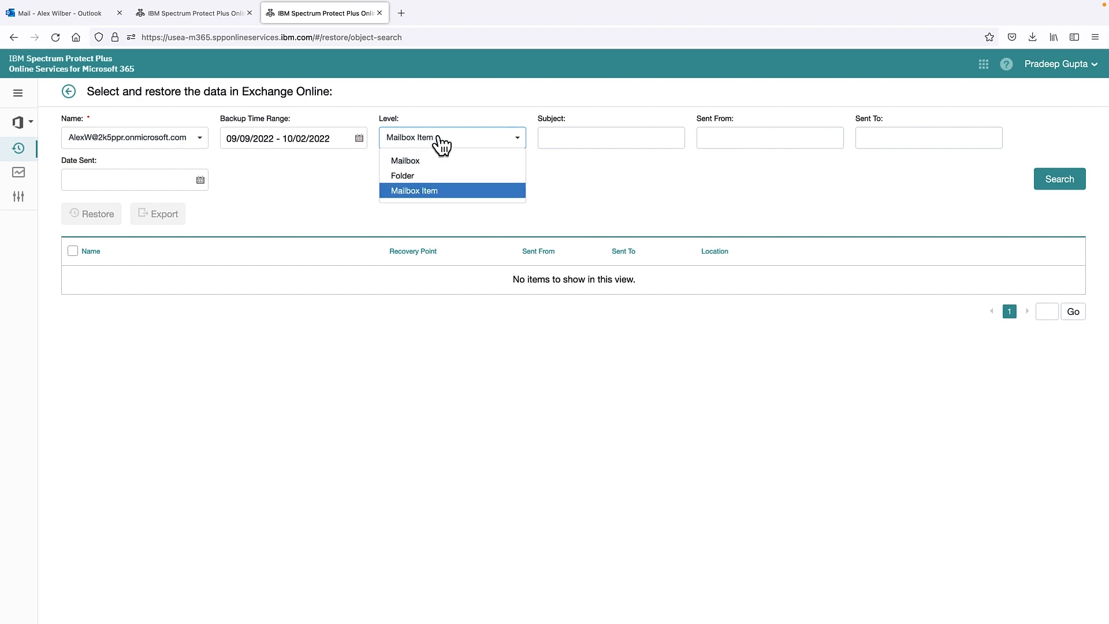
{"action": "left_click", "coordinate": [415, 175]}
{"action": "left_click", "coordinate": [547, 137]}
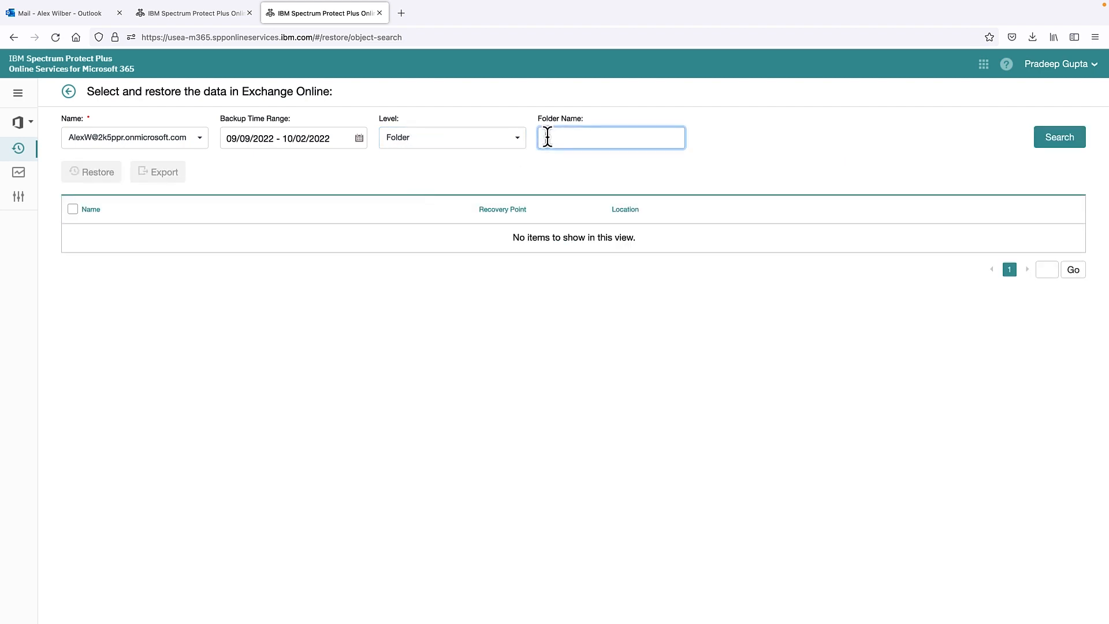
{"action": "type", "text": "Mark 8"}
{"action": "left_click", "coordinate": [1069, 142]}
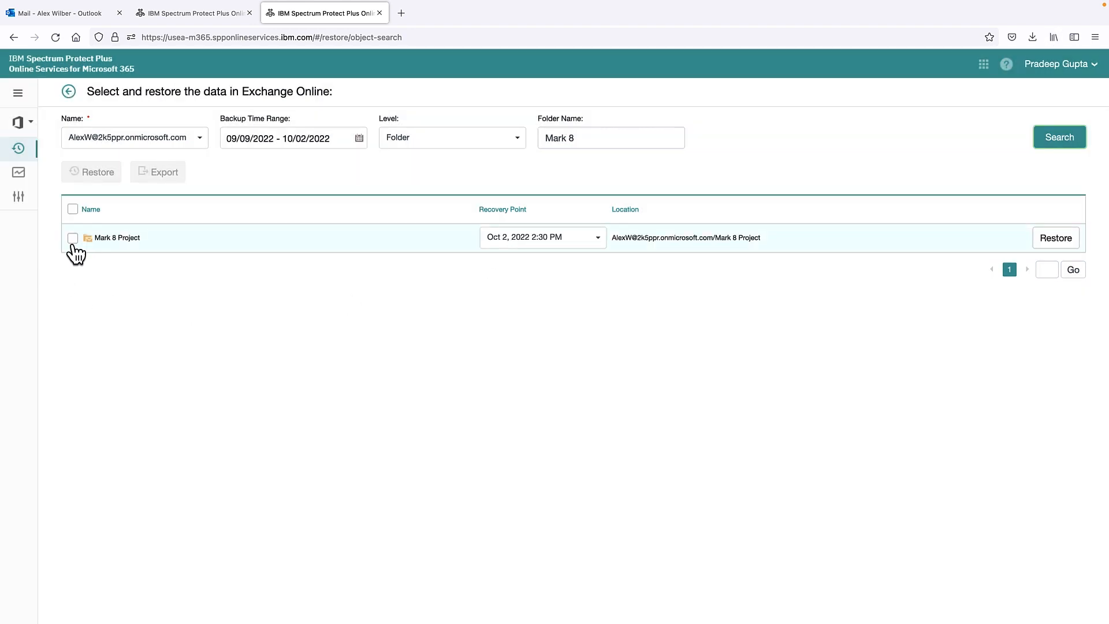
Step: Select the Mark 8 Project folder, review its recovery points, and start the restore
{"action": "left_click", "coordinate": [72, 239]}
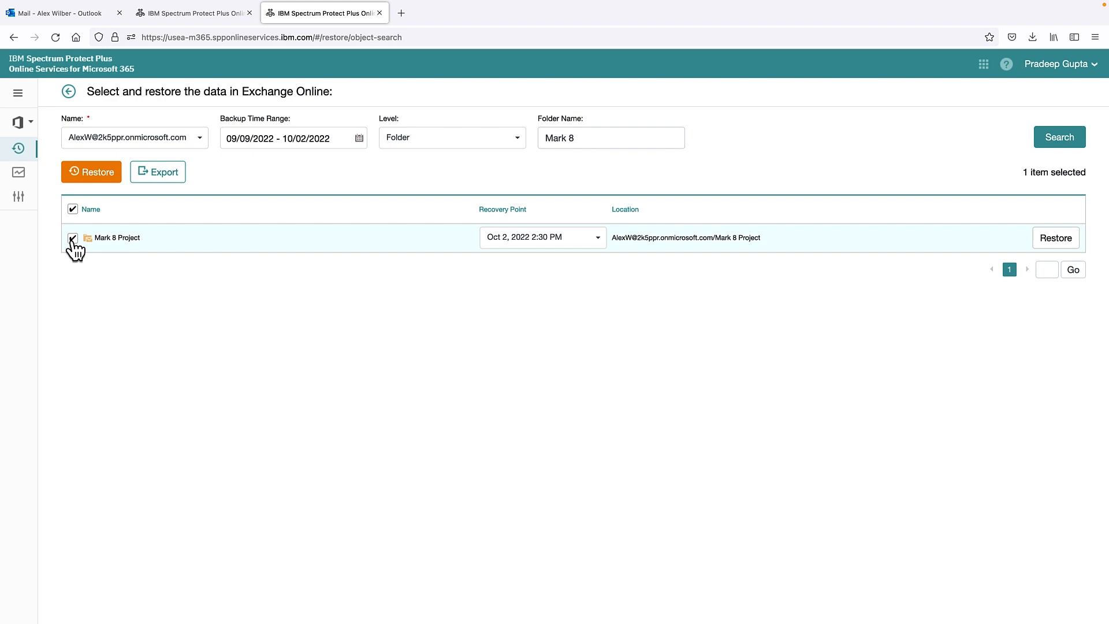
{"action": "left_click", "coordinate": [512, 245]}
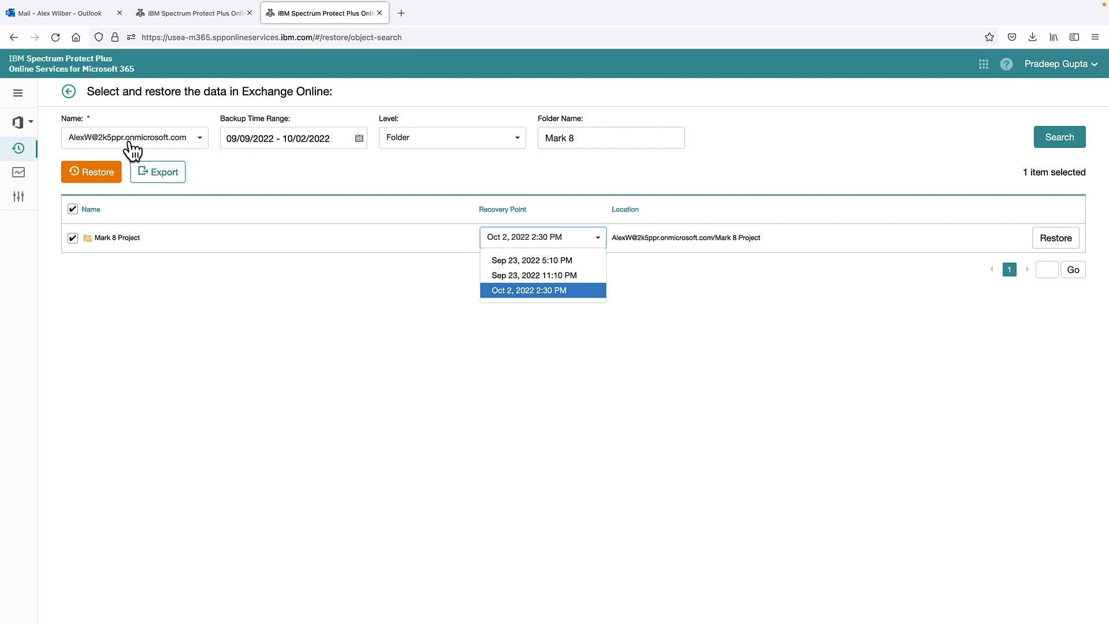
{"action": "left_click", "coordinate": [94, 183]}
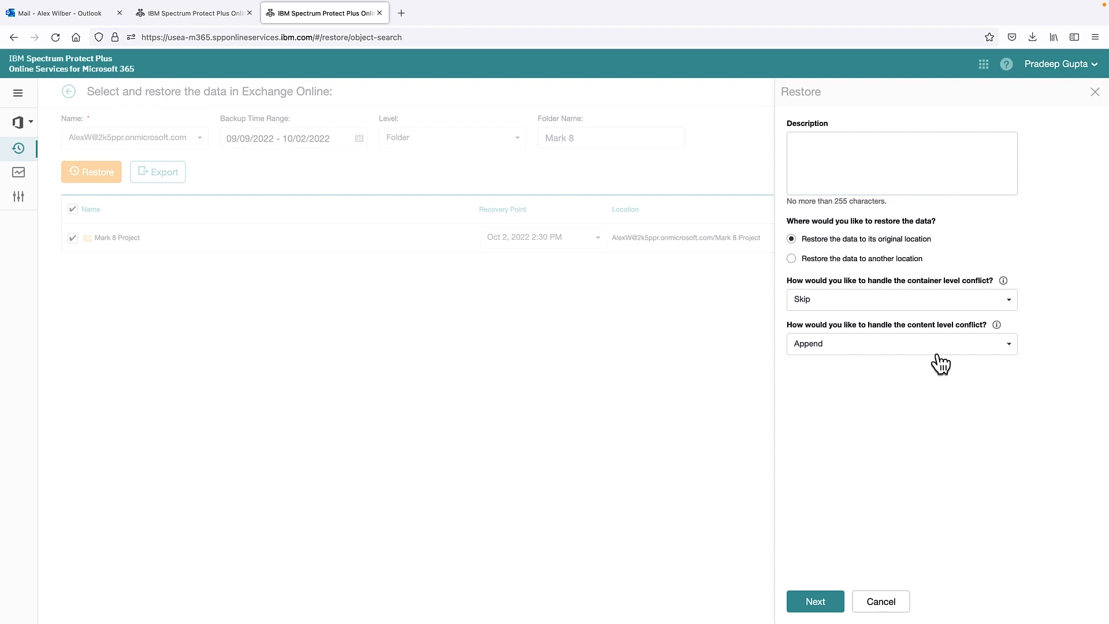
Step: Set the content-level conflict handling to Overwrite
{"action": "left_click", "coordinate": [868, 350]}
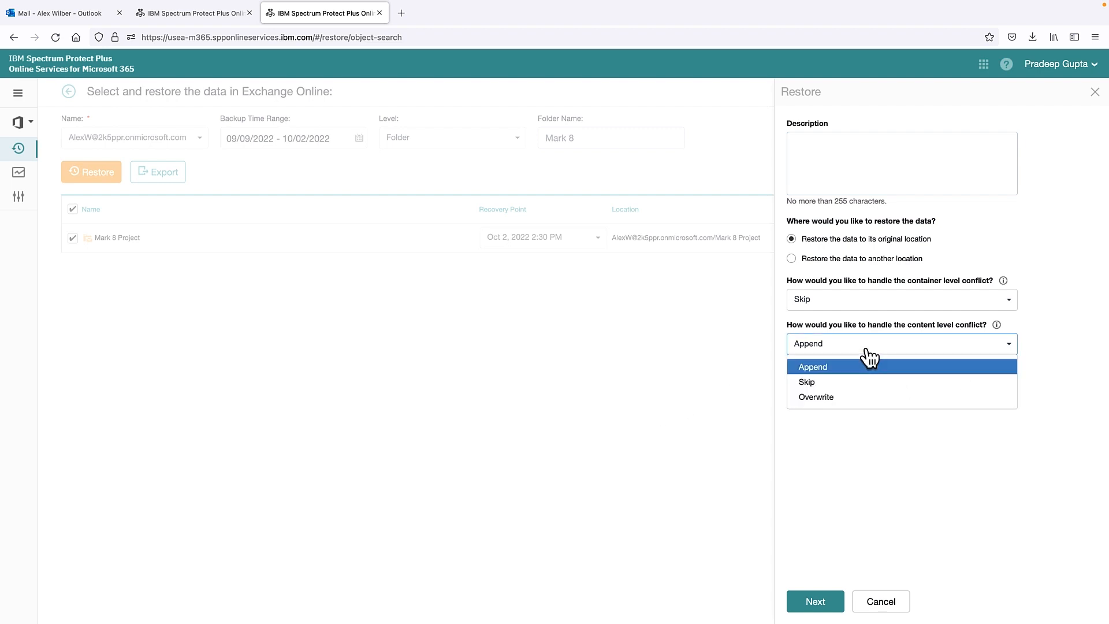
{"action": "left_click", "coordinate": [867, 350]}
{"action": "left_click", "coordinate": [868, 350]}
{"action": "left_click", "coordinate": [841, 399]}
Step: Launch the Mark 8 Project restore from the summary, then close the restore page's tab
{"action": "left_click", "coordinate": [815, 606]}
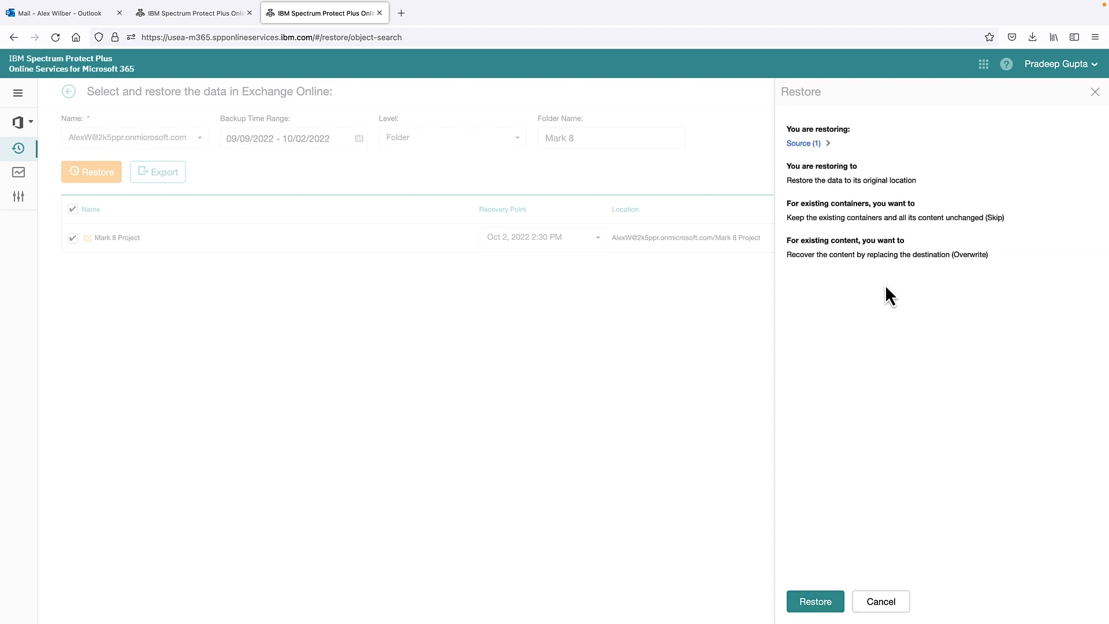
{"action": "left_click", "coordinate": [821, 608]}
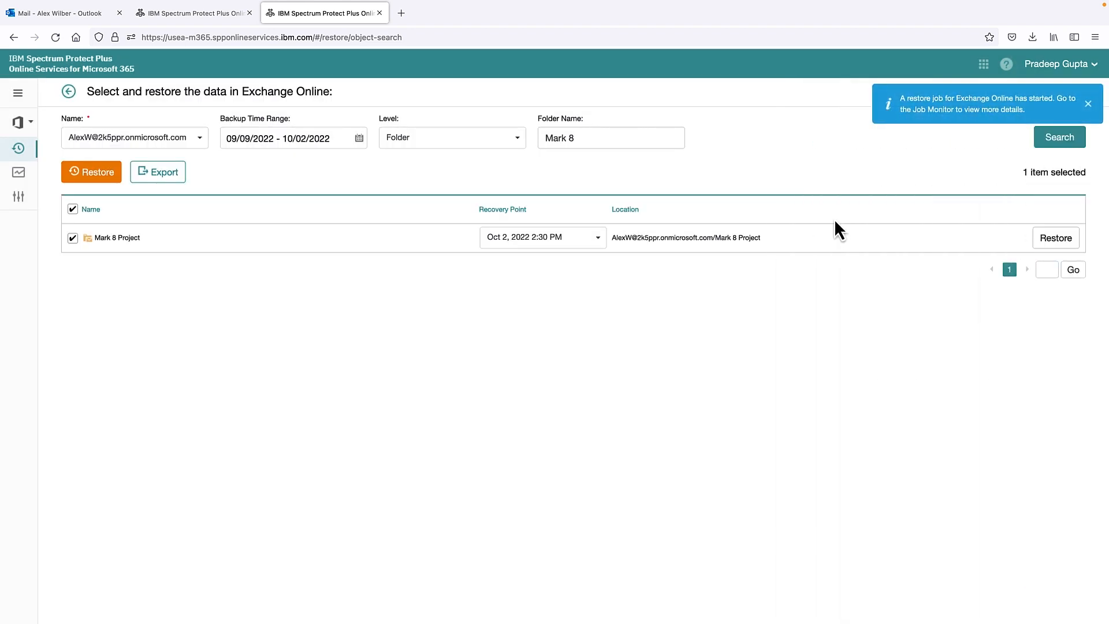
{"action": "left_click", "coordinate": [1088, 104]}
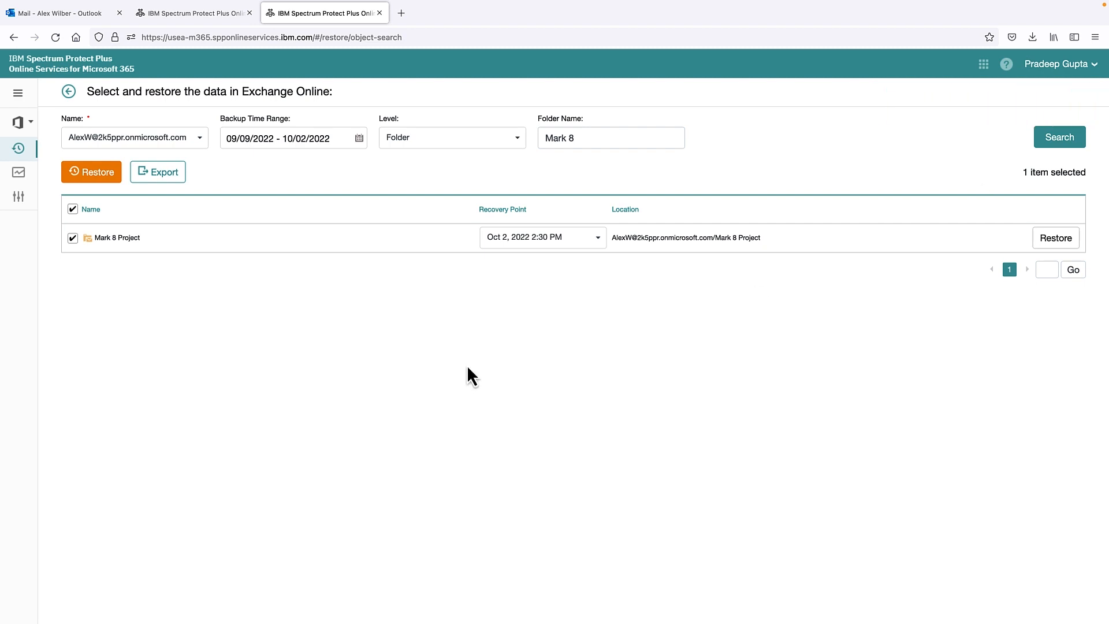
{"action": "key", "text": "super+w"}
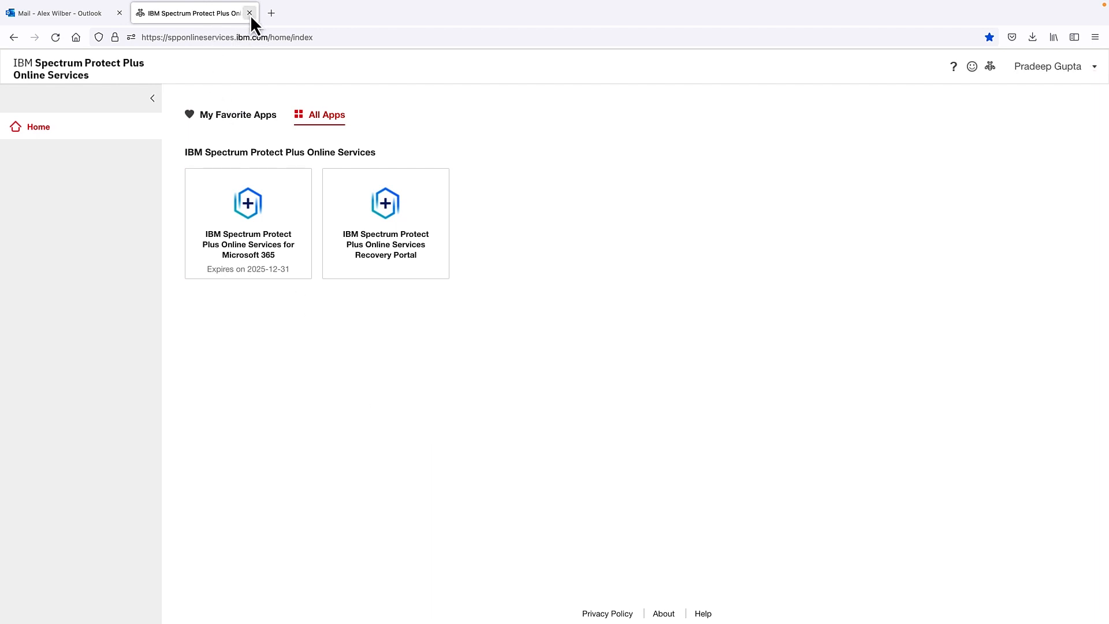
Step: Reload the Outlook mailbox and open the restored Mark 8 Project folder
{"action": "left_click", "coordinate": [67, 19]}
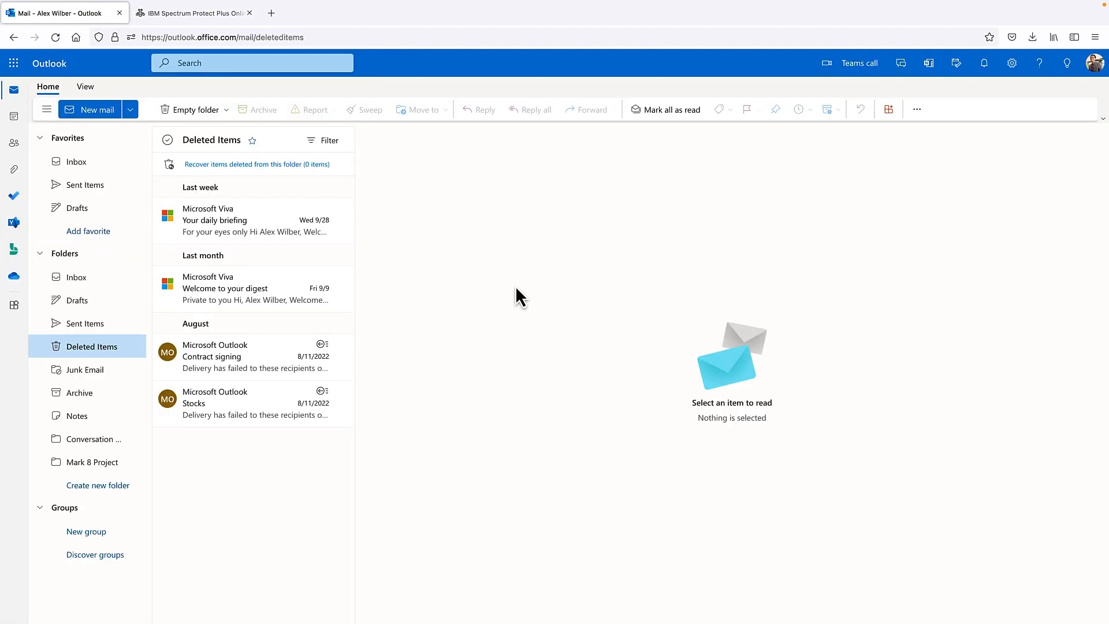
{"action": "left_click", "coordinate": [1092, 74]}
{"action": "left_click", "coordinate": [722, 240]}
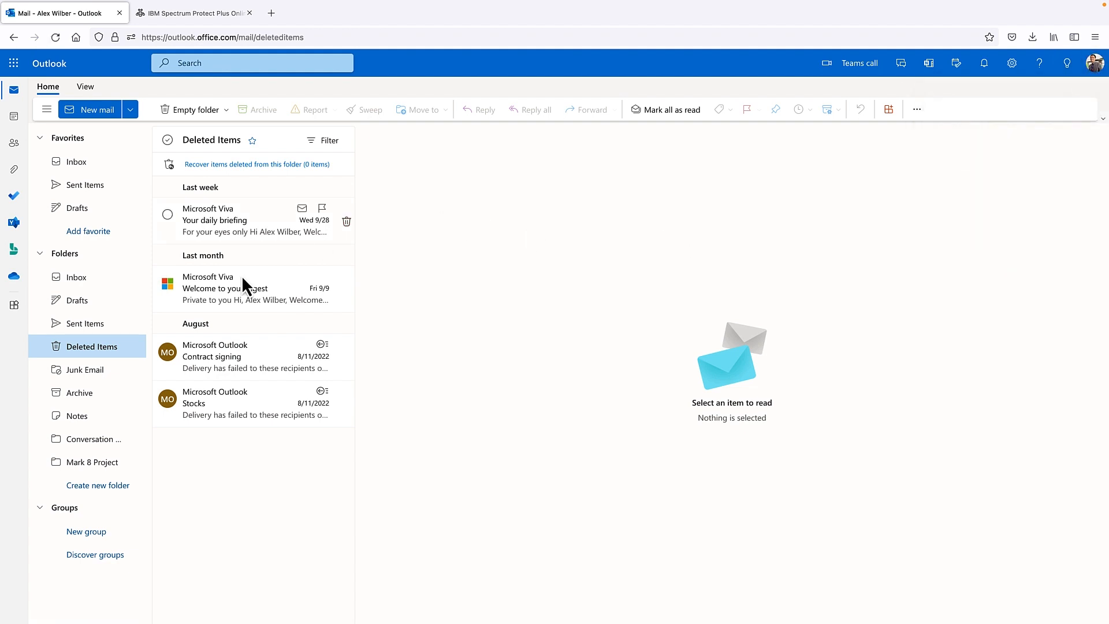
{"action": "left_click", "coordinate": [55, 38]}
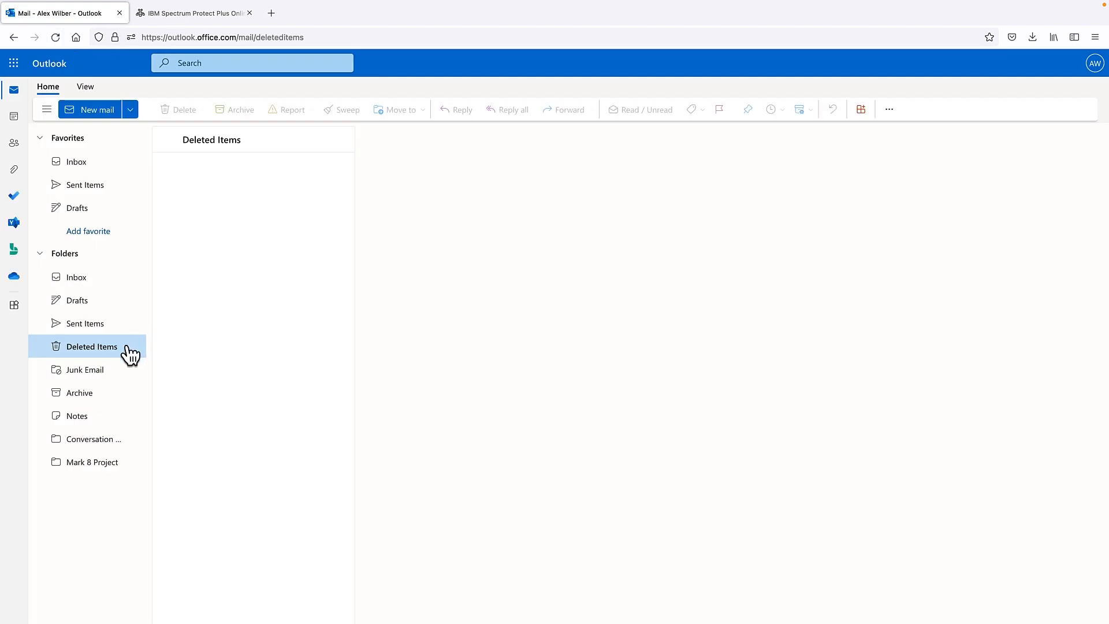
{"action": "left_click", "coordinate": [95, 463]}
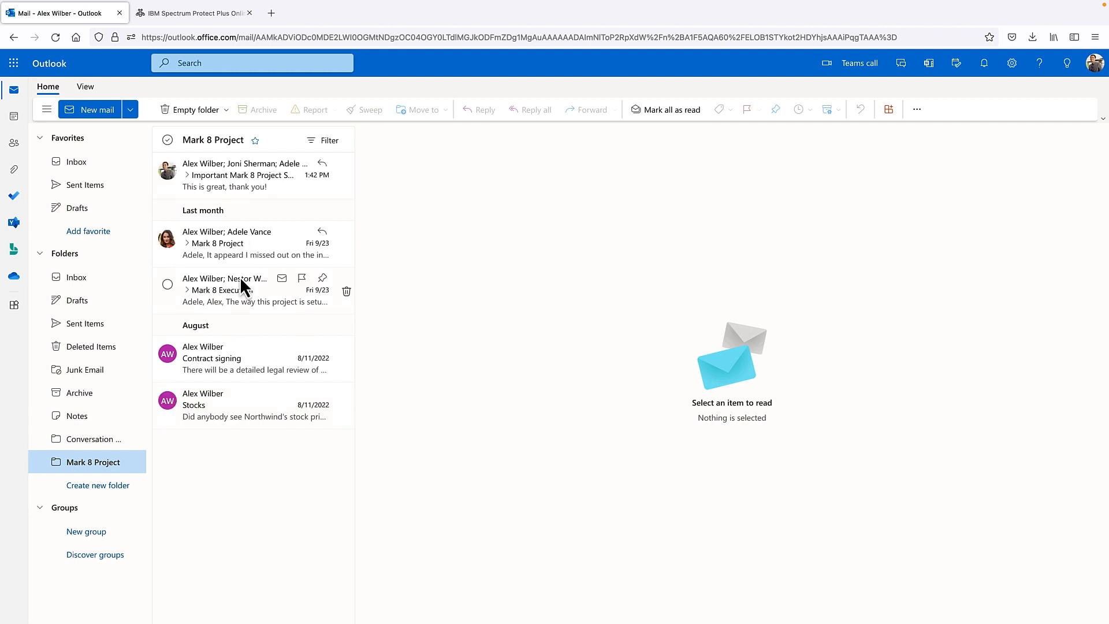
Step: Expand the Mark 8 Project conversation and read the Important Mark 8 Project Status message
{"action": "left_click", "coordinate": [241, 246]}
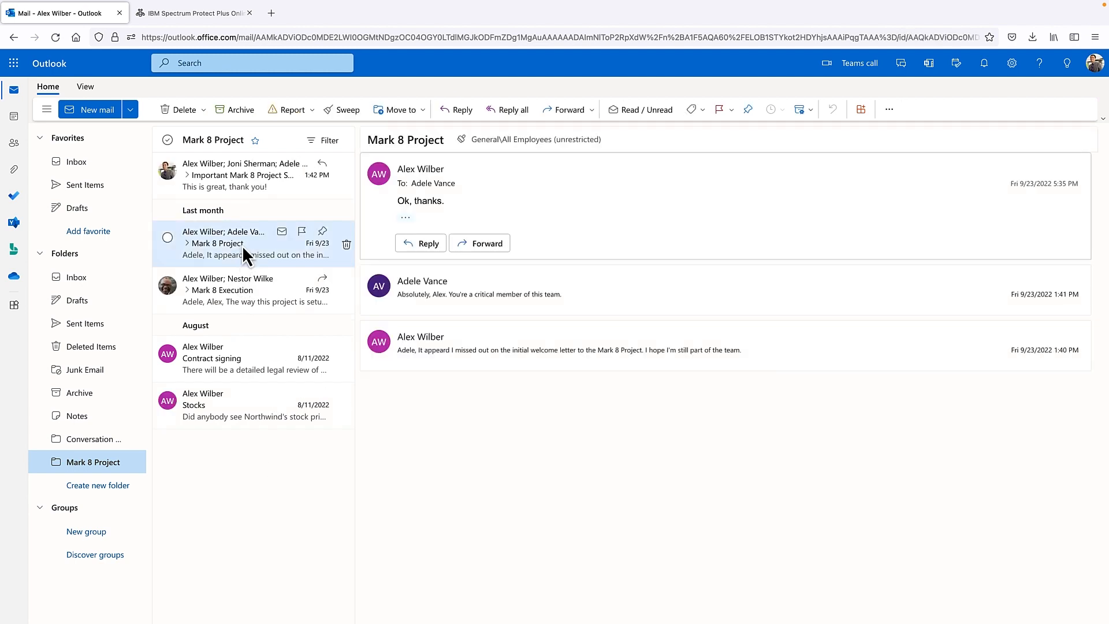
{"action": "left_click", "coordinate": [186, 244]}
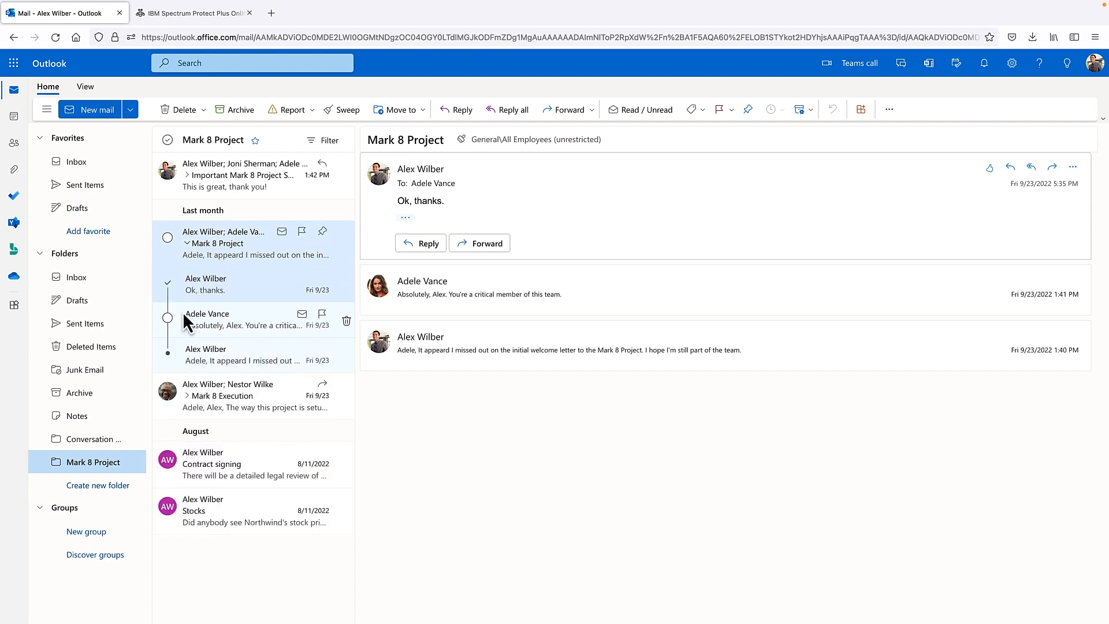
{"action": "left_click", "coordinate": [188, 184]}
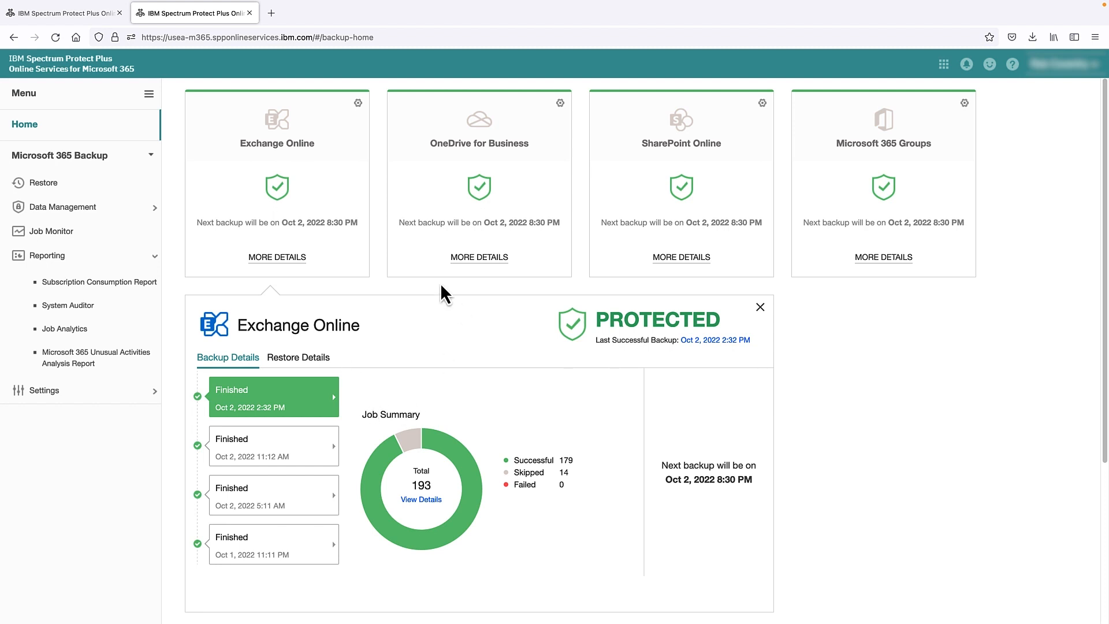
Step: Check OneDrive and SharePoint backup details, the Data Management subpages, and the Job Monitor
{"action": "left_click", "coordinate": [479, 261]}
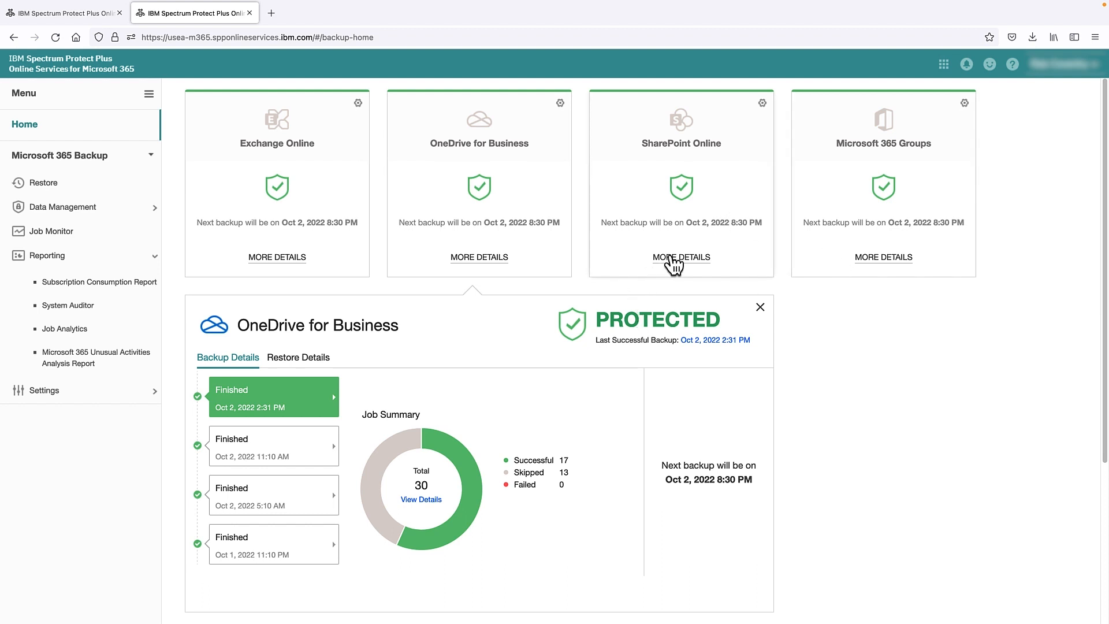
{"action": "left_click", "coordinate": [673, 262]}
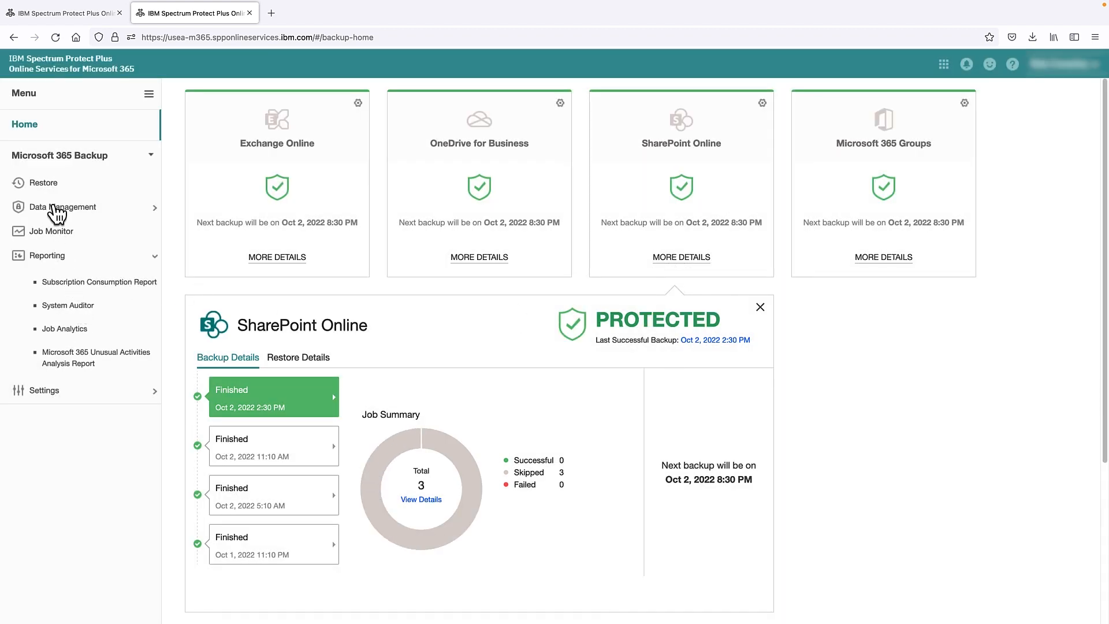
{"action": "left_click", "coordinate": [56, 209]}
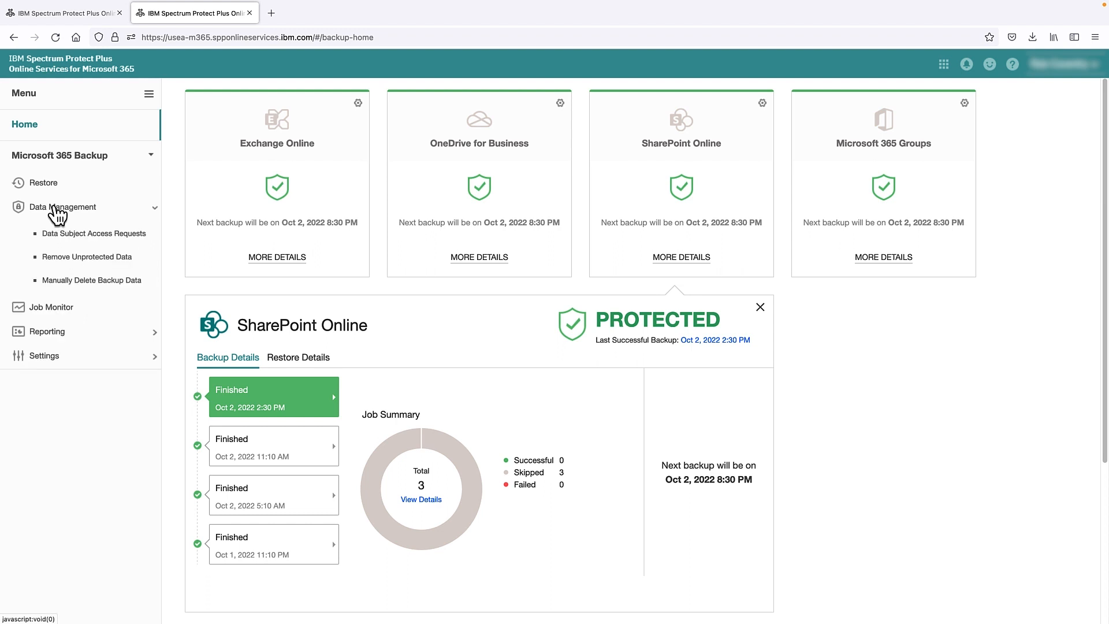
{"action": "left_click", "coordinate": [93, 234]}
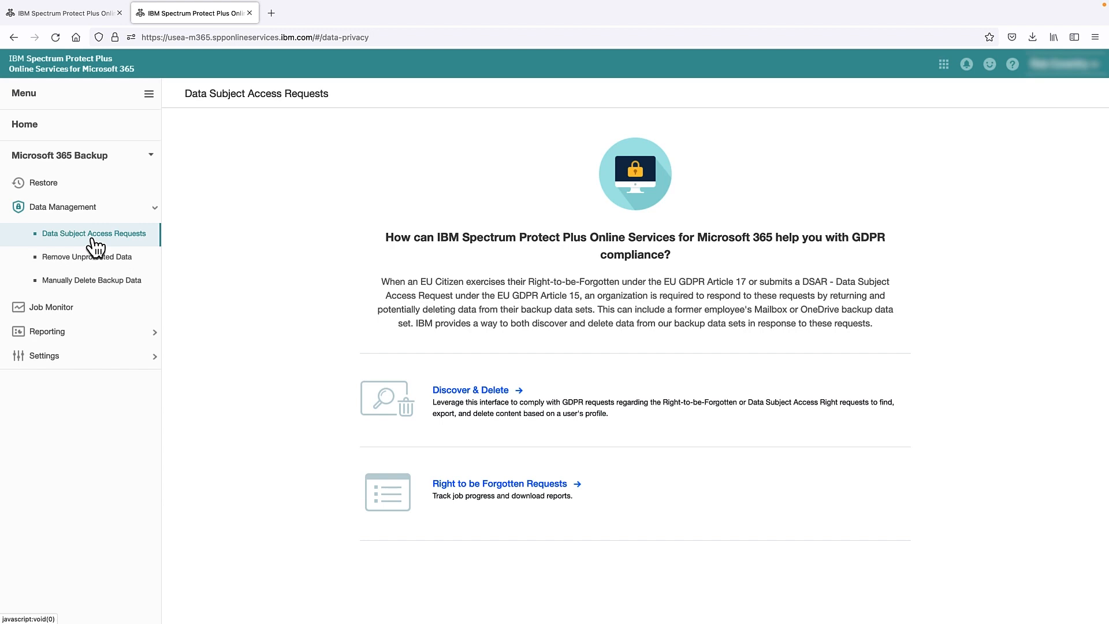
{"action": "left_click", "coordinate": [106, 282]}
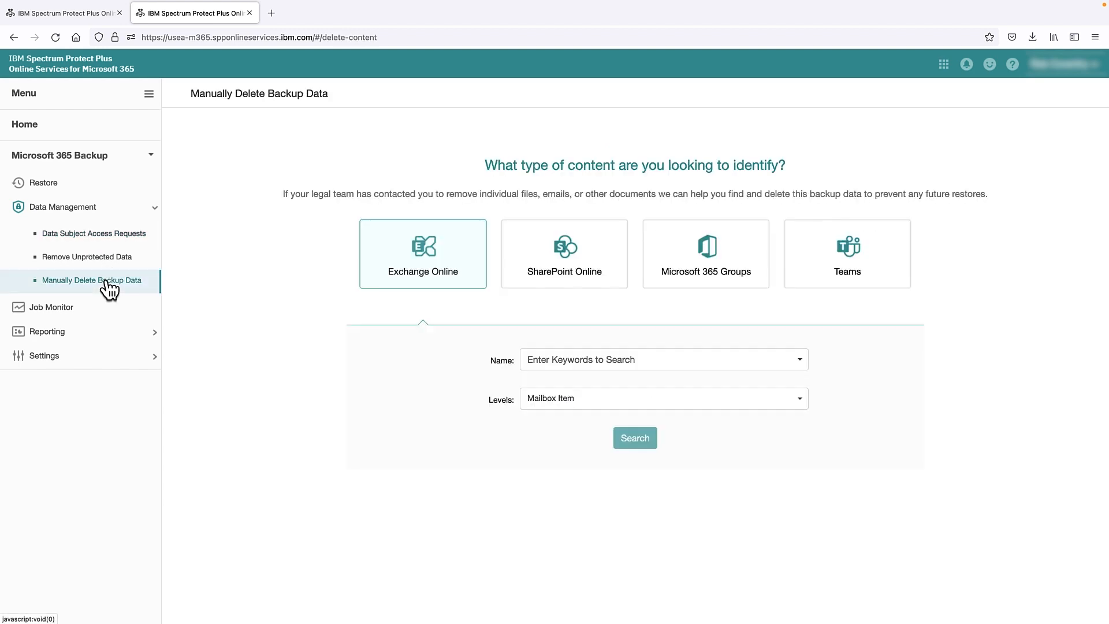
{"action": "left_click", "coordinate": [49, 312]}
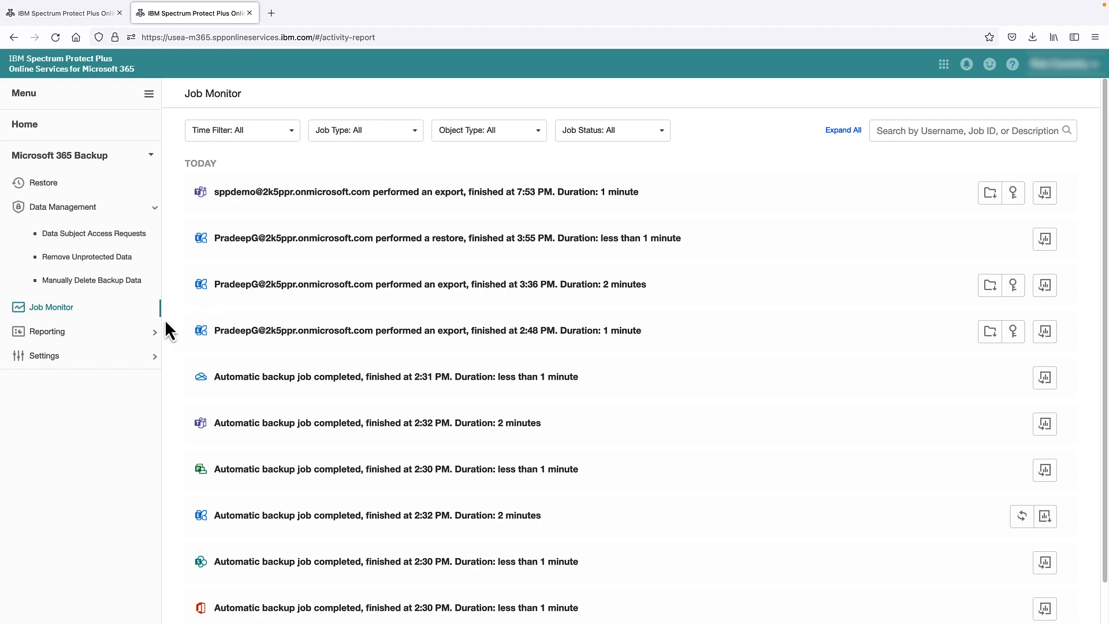
Step: View the usage history in the Subscription Consumption Report, then open Job Analytics
{"action": "left_click", "coordinate": [58, 334]}
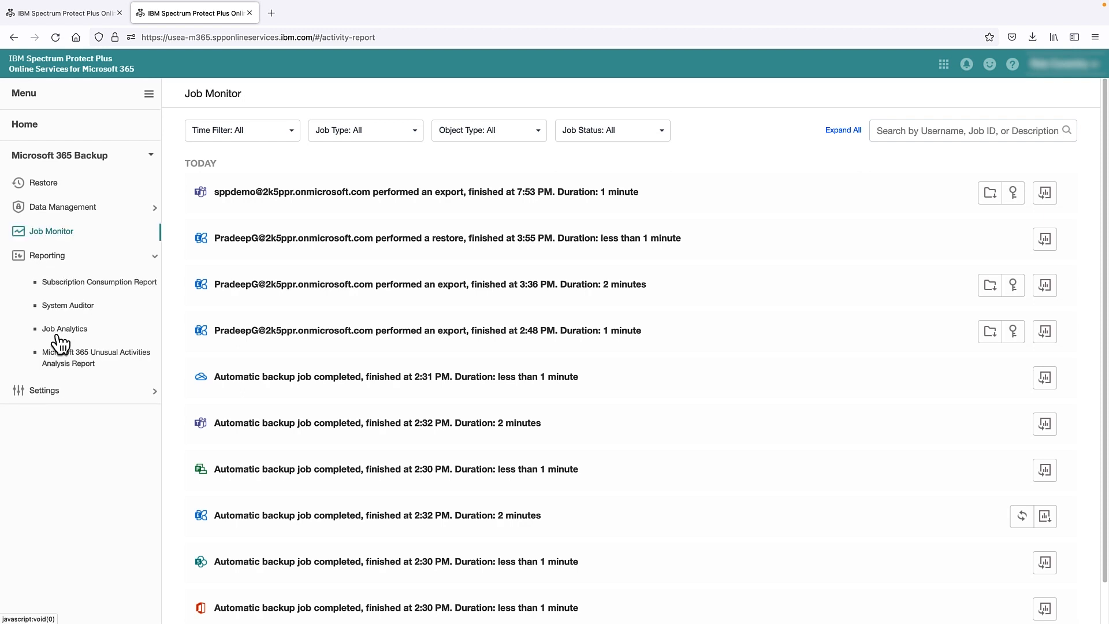
{"action": "left_click", "coordinate": [95, 282]}
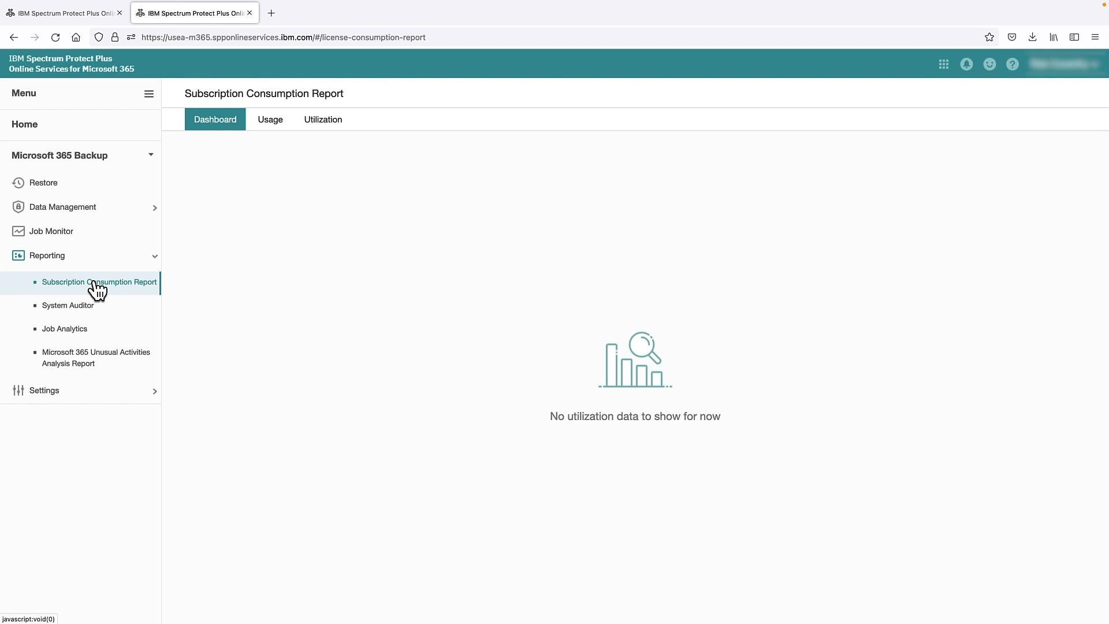
{"action": "left_click", "coordinate": [271, 123]}
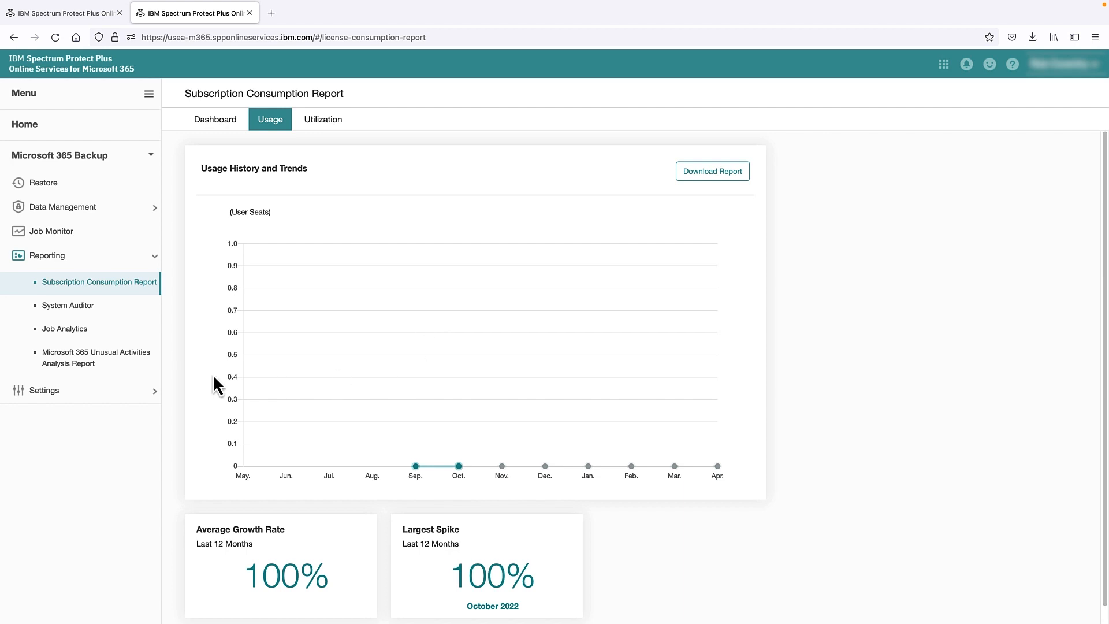
{"action": "left_click", "coordinate": [80, 329]}
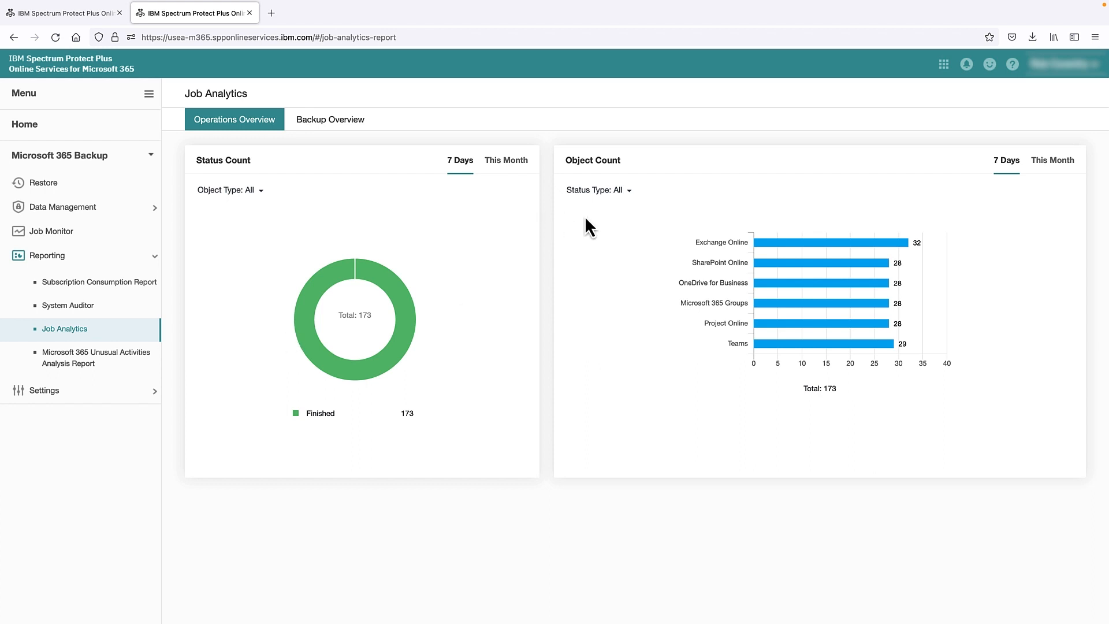
Step: Show This Month on both Job Analytics charts and view the Unusual Activities report before returning Home
{"action": "left_click", "coordinate": [509, 166]}
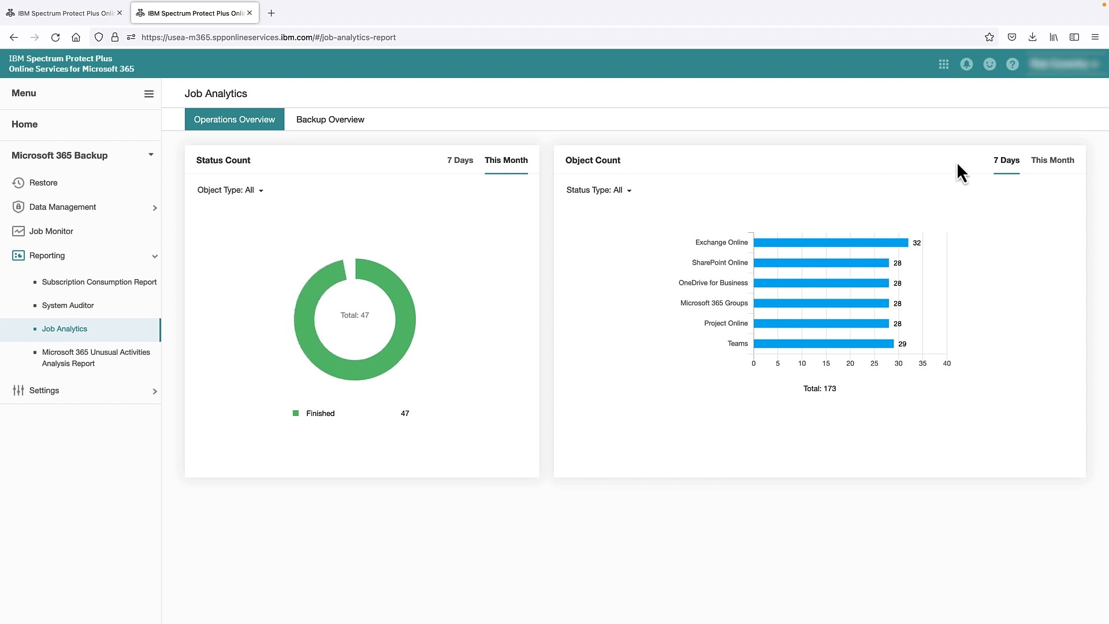
{"action": "left_click", "coordinate": [1063, 169]}
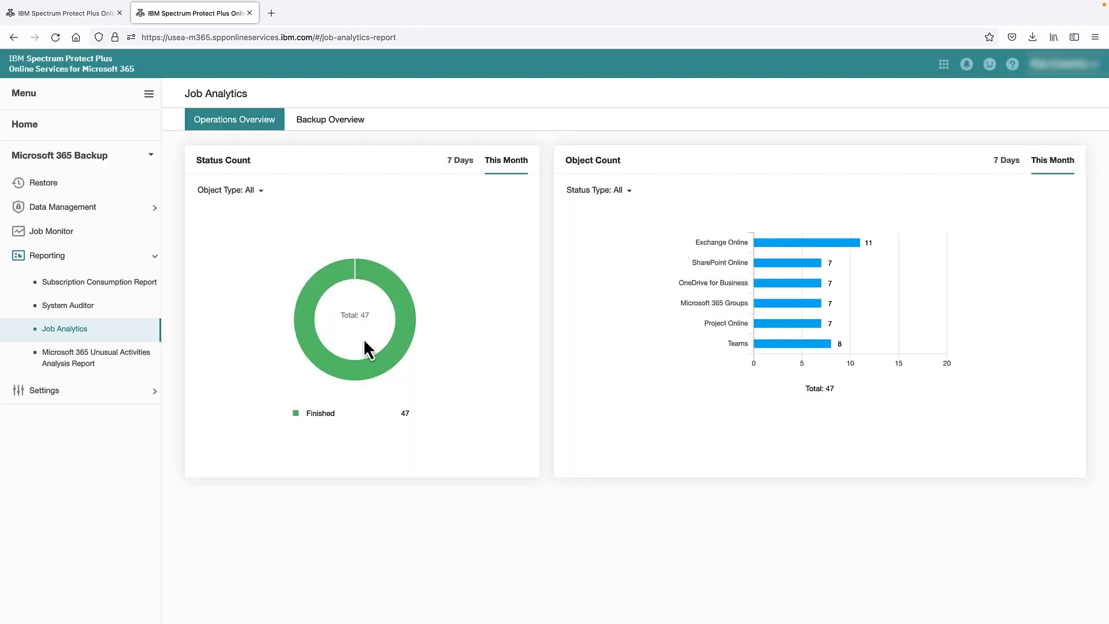
{"action": "left_click", "coordinate": [87, 366]}
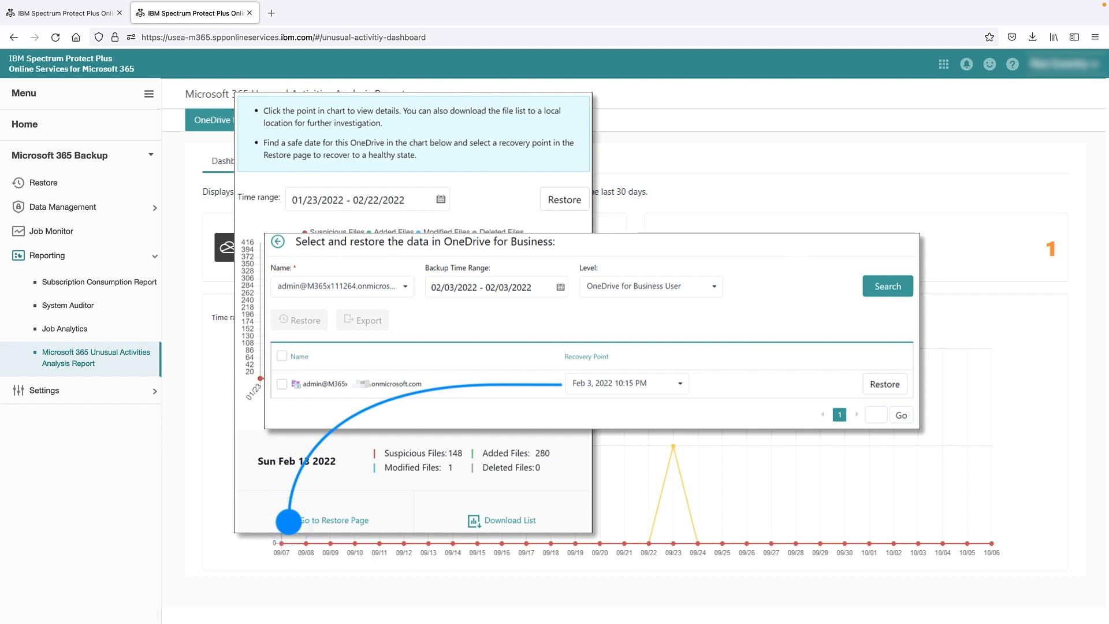
{"action": "left_click", "coordinate": [27, 130]}
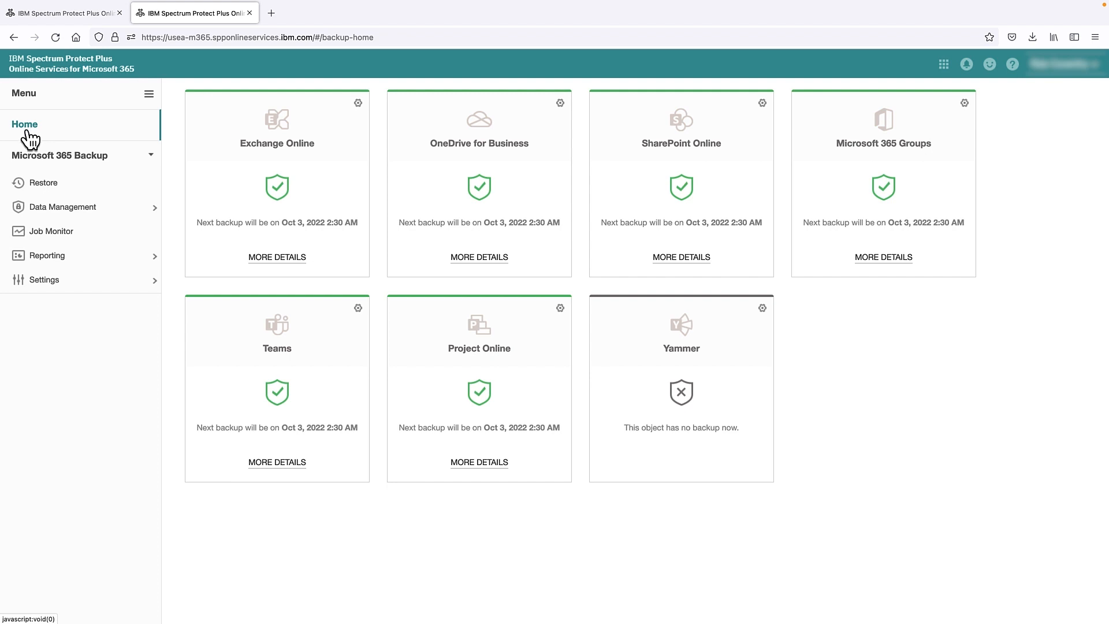
Step: Search the Teams backups of Mark8ProjectTeam for restore
{"action": "left_click", "coordinate": [53, 185]}
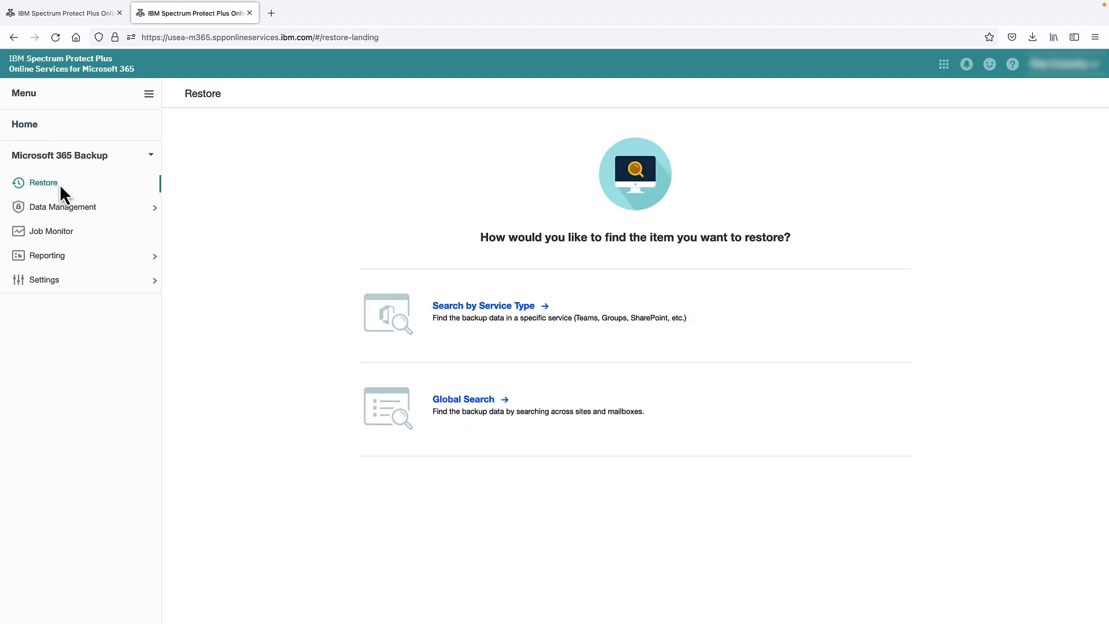
{"action": "left_click", "coordinate": [456, 306]}
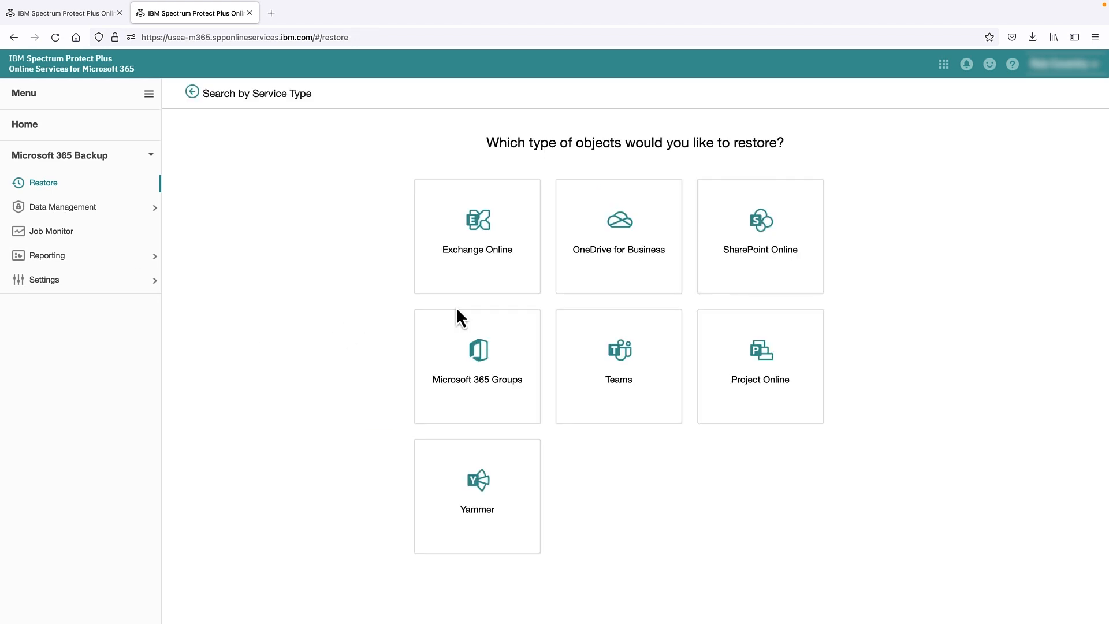
{"action": "left_click", "coordinate": [671, 361]}
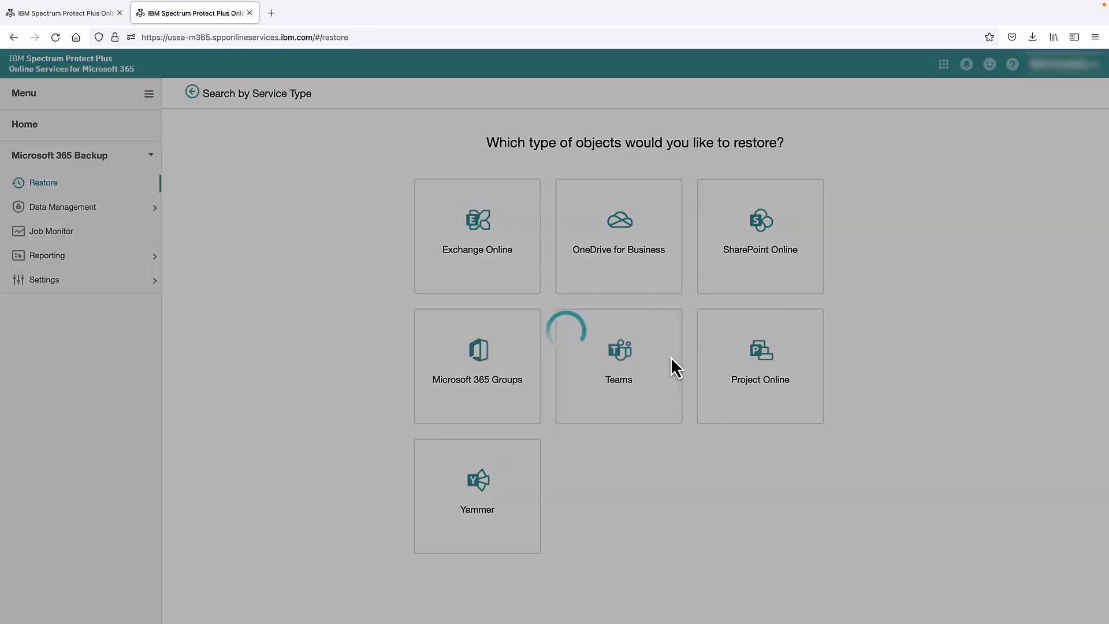
{"action": "left_click", "coordinate": [578, 208]}
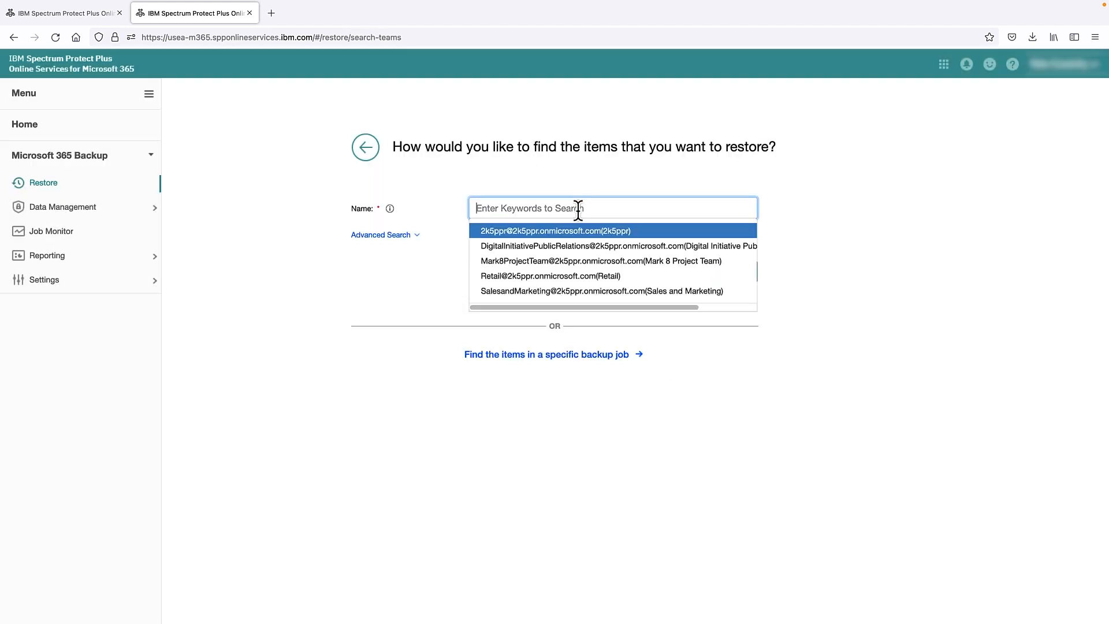
{"action": "left_click", "coordinate": [564, 261]}
{"action": "left_click", "coordinate": [731, 276]}
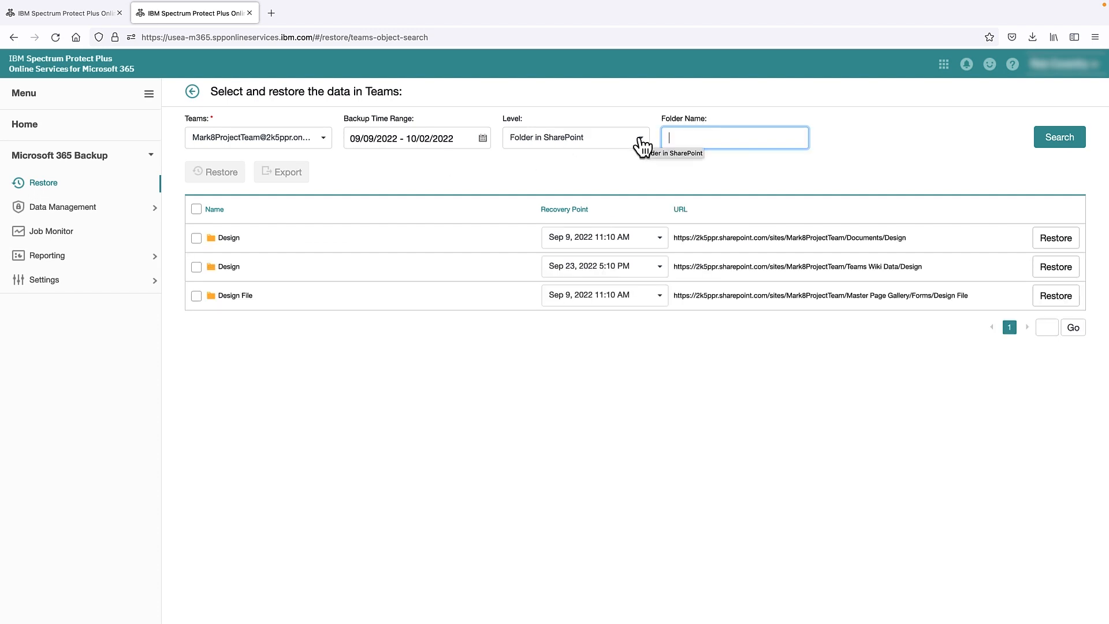
Step: Search folder level 'Folder in SharePoint' for 'Design' and select the Sep 9 Documents/Design copy
{"action": "left_click", "coordinate": [640, 139]}
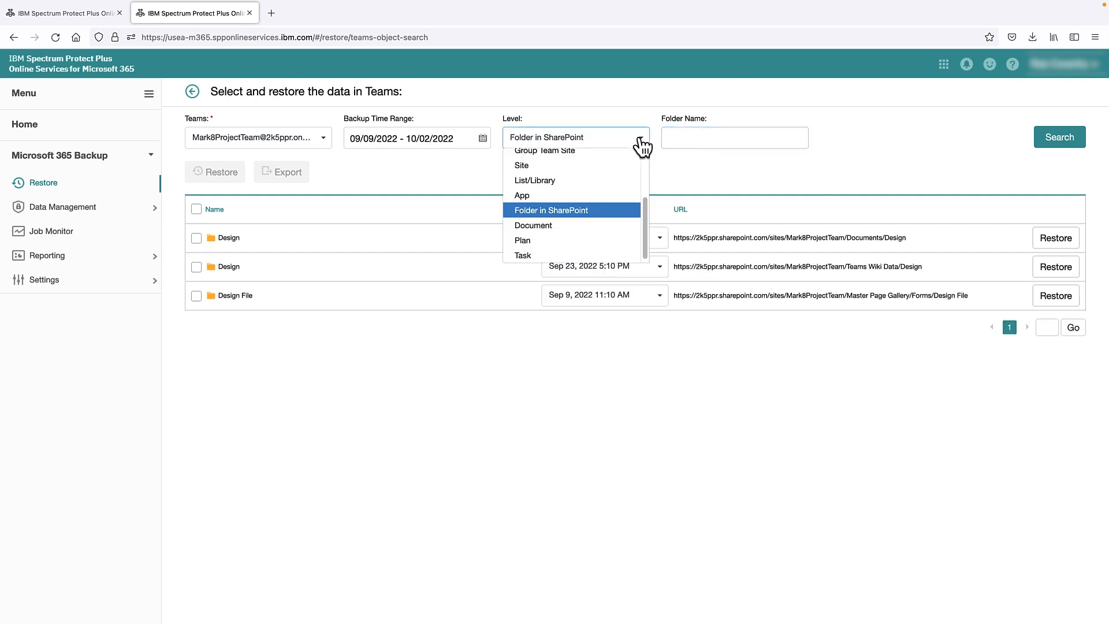
{"action": "mouse_move", "coordinate": [645, 220]}
{"action": "left_mouse_down"}
{"action": "mouse_move", "coordinate": [650, 165]}
{"action": "mouse_move", "coordinate": [653, 229]}
{"action": "left_mouse_up"}
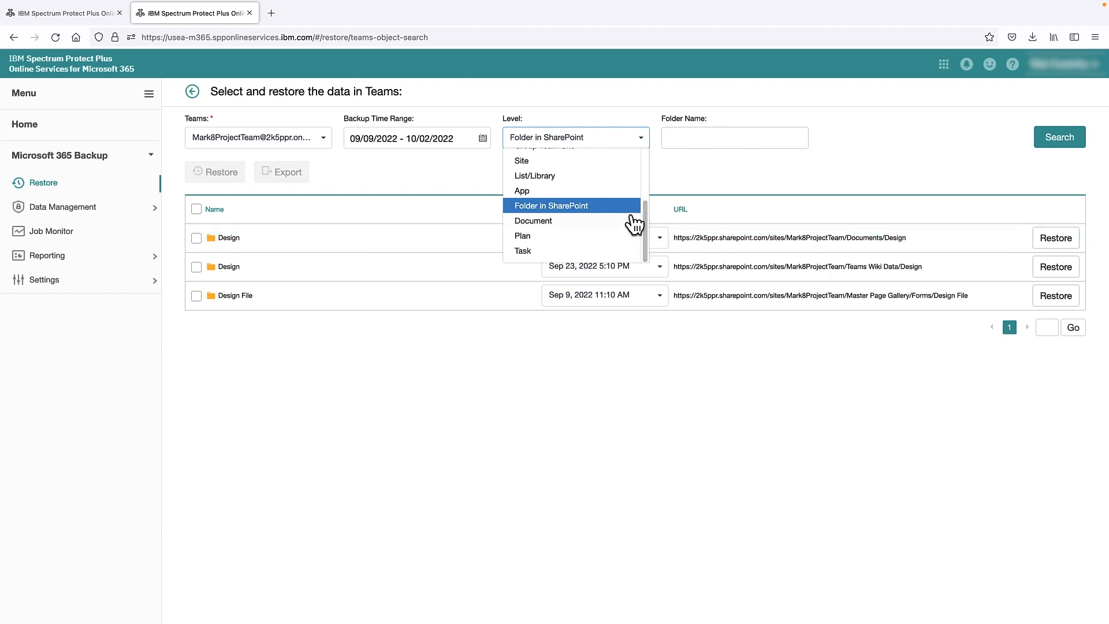
{"action": "left_click", "coordinate": [567, 208]}
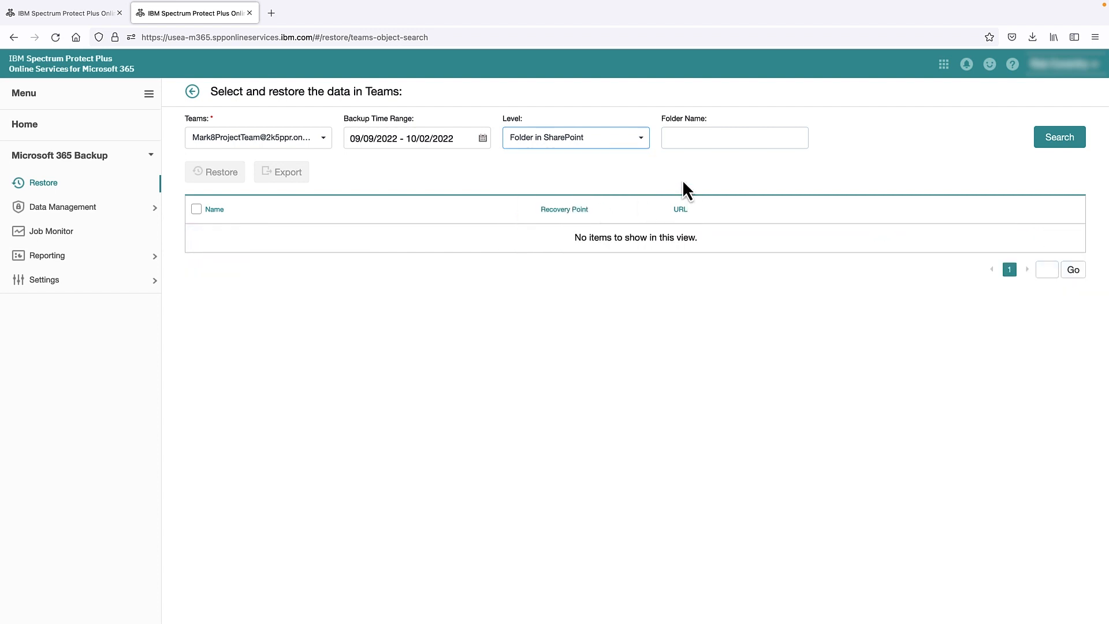
{"action": "left_click", "coordinate": [705, 136]}
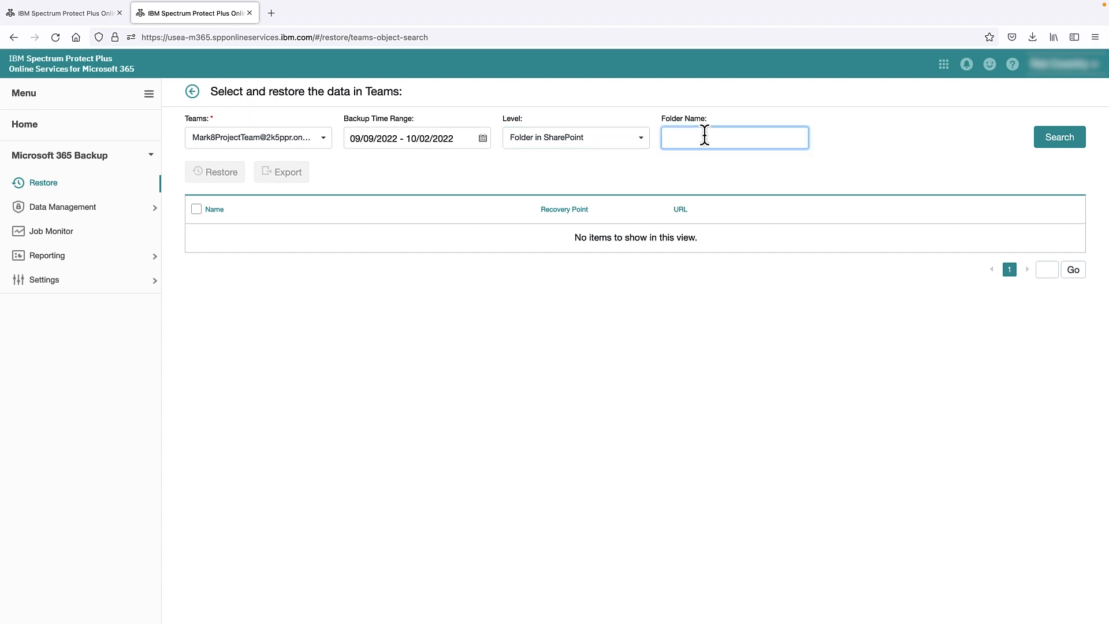
{"action": "type", "text": "Design"}
{"action": "left_click", "coordinate": [1056, 137]}
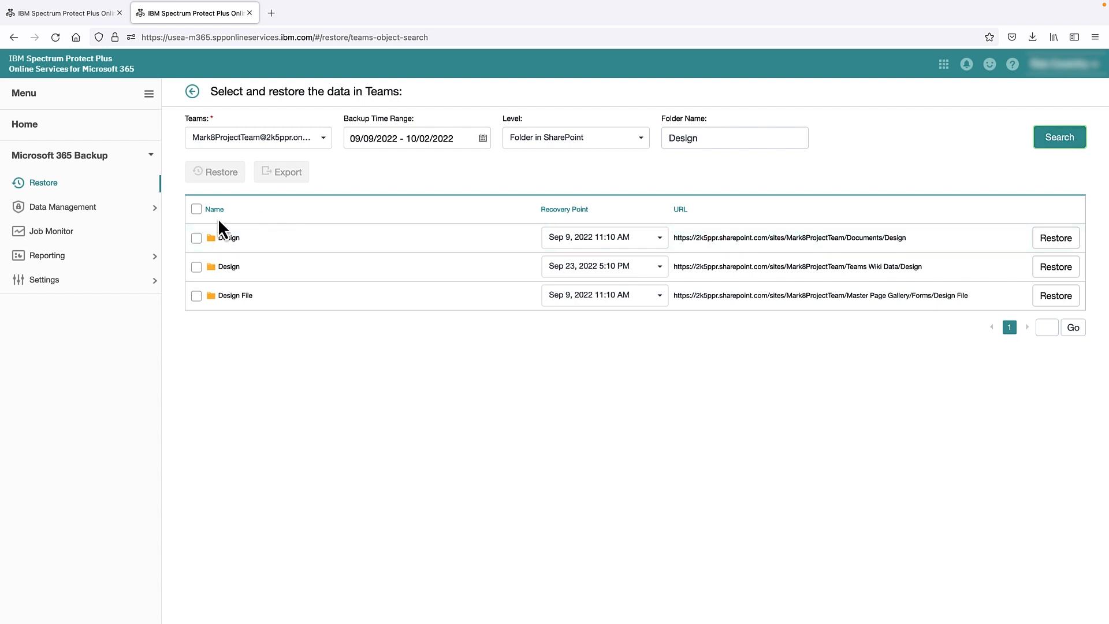
{"action": "left_click", "coordinate": [196, 238]}
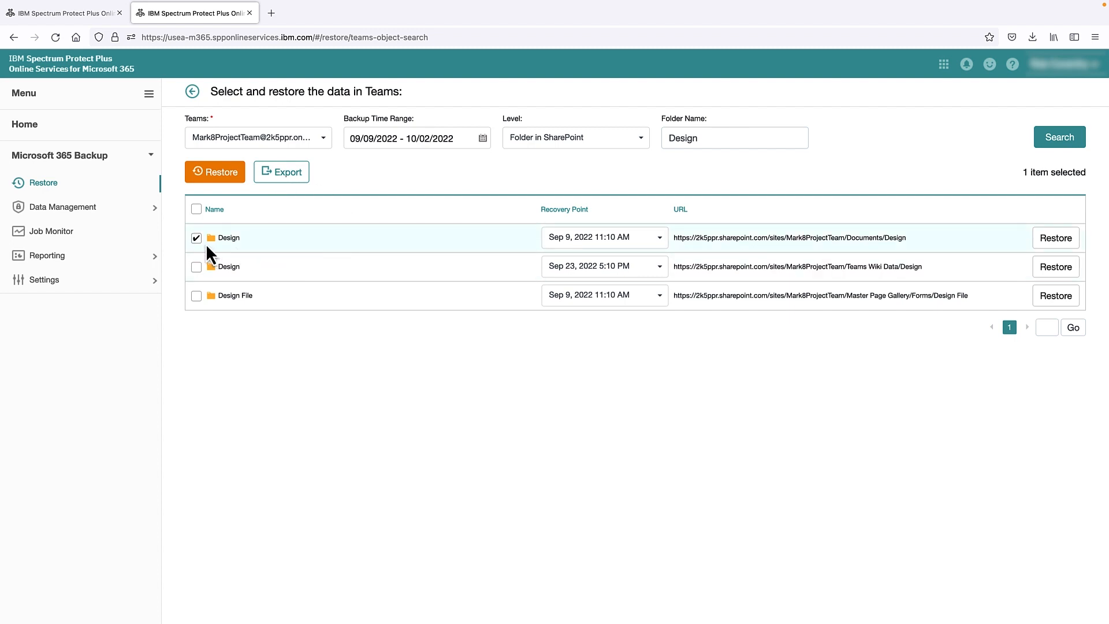
Step: Restore the Design folder to its original location with the default options
{"action": "left_click", "coordinate": [199, 180]}
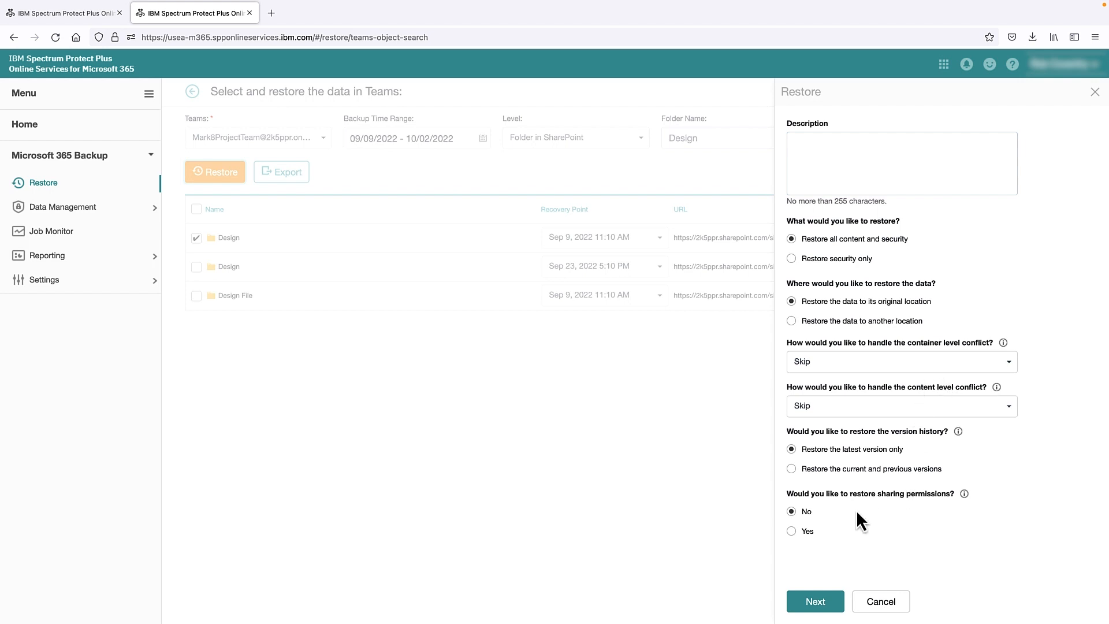
{"action": "left_click", "coordinate": [832, 603]}
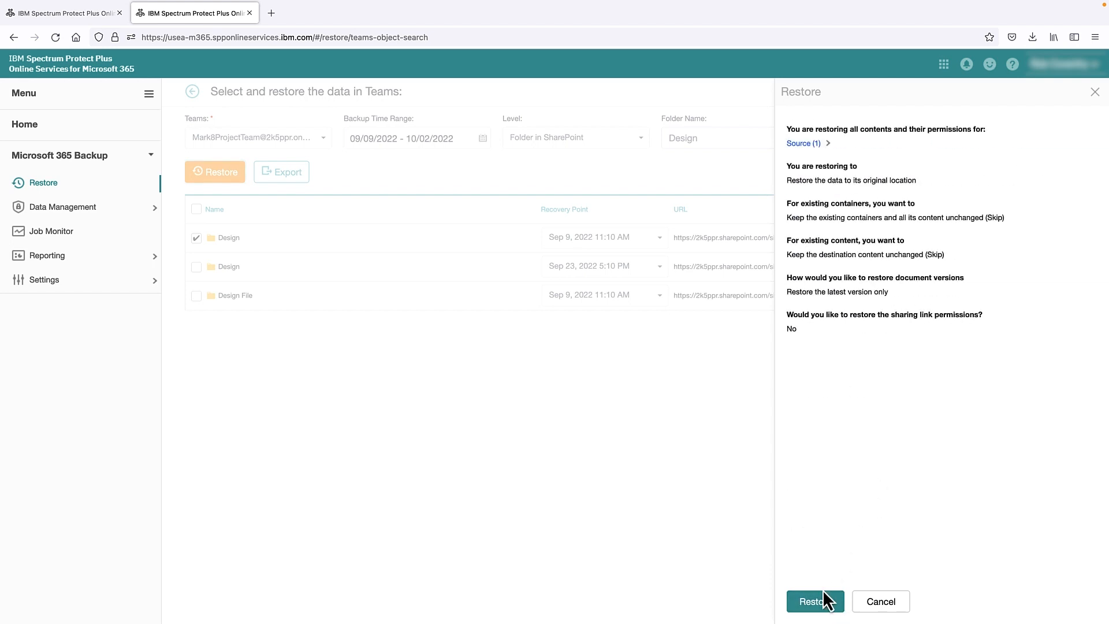
{"action": "left_click", "coordinate": [825, 601]}
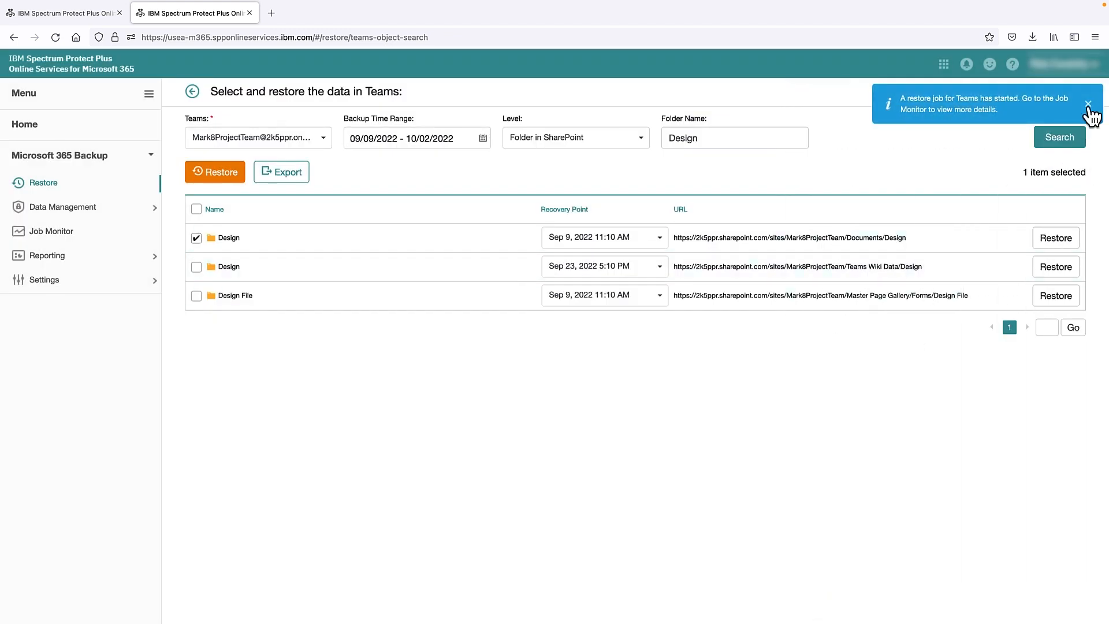
{"action": "left_click", "coordinate": [1088, 105]}
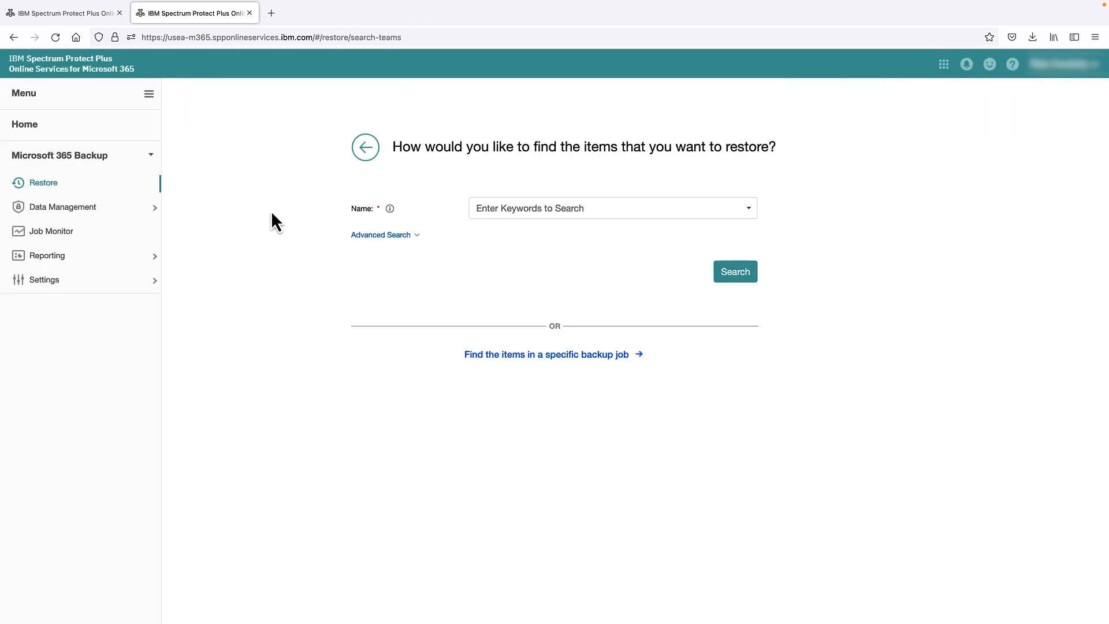
Step: Check the Job Monitor for the Teams restore, then open the data centre list
{"action": "left_click", "coordinate": [46, 232]}
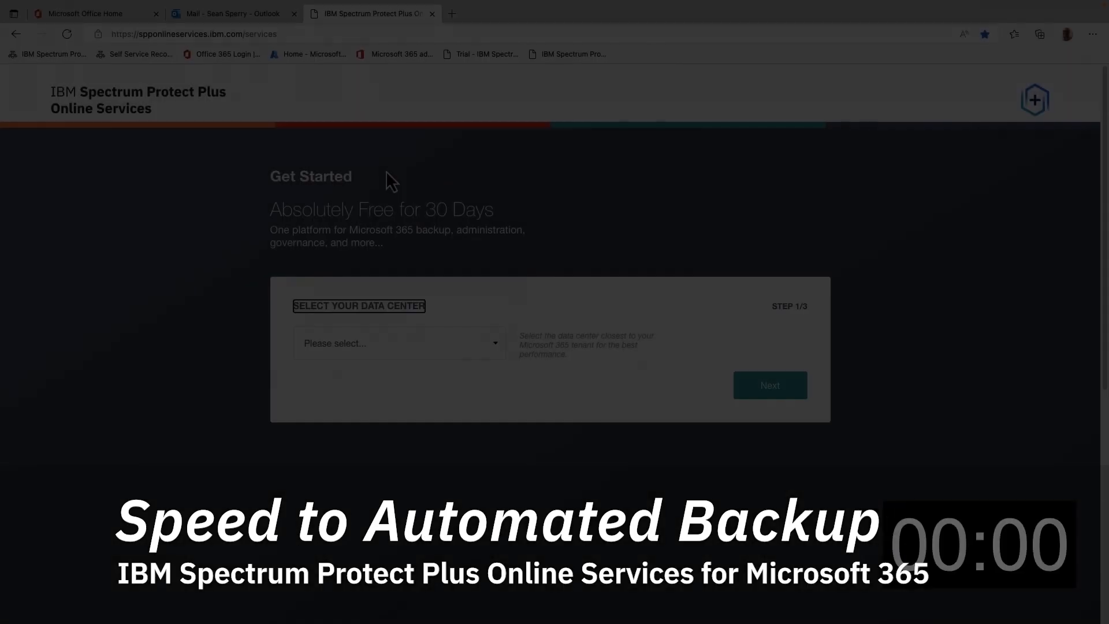
{"action": "left_click", "coordinate": [416, 346]}
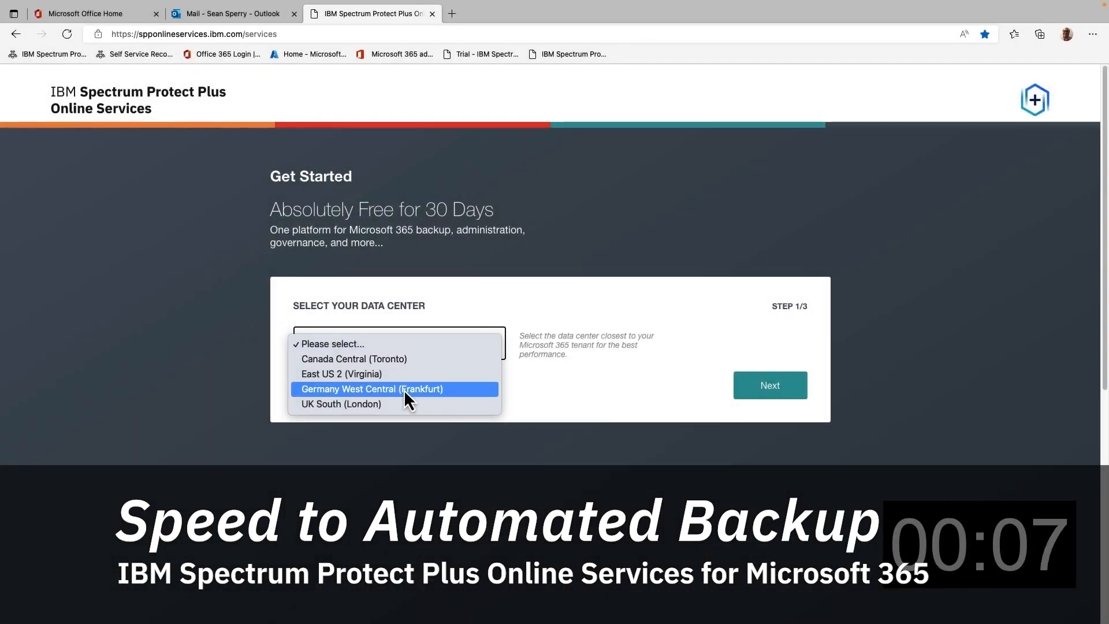
Step: Choose the East US 2 (Virginia) data centre and the Microsoft 365 backup service
{"action": "left_click", "coordinate": [398, 374]}
{"action": "left_click", "coordinate": [755, 393]}
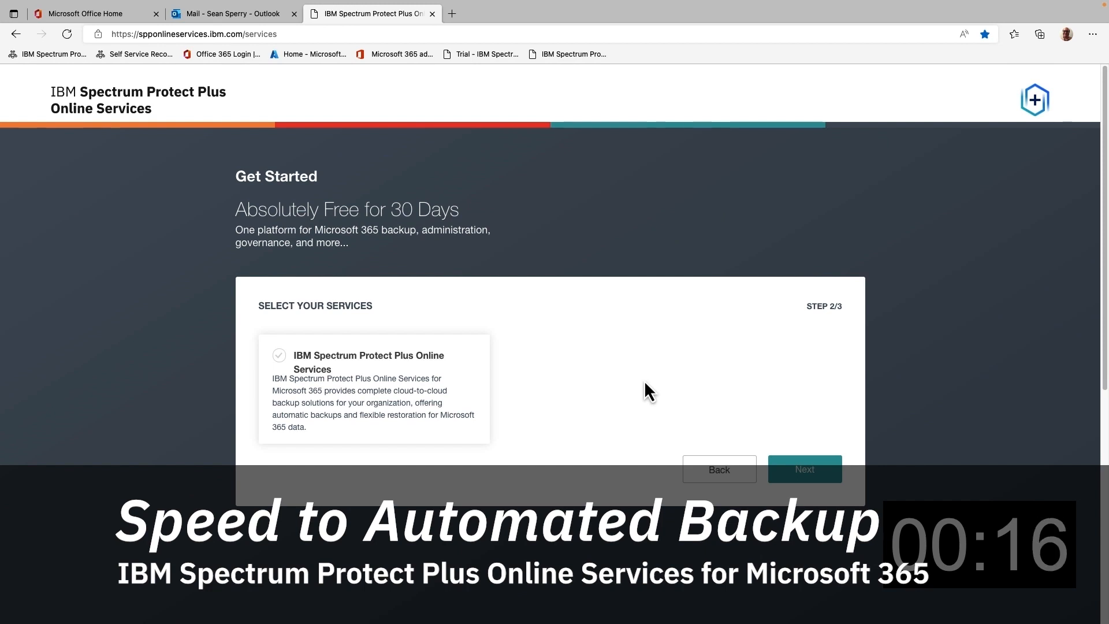
{"action": "left_click", "coordinate": [298, 363]}
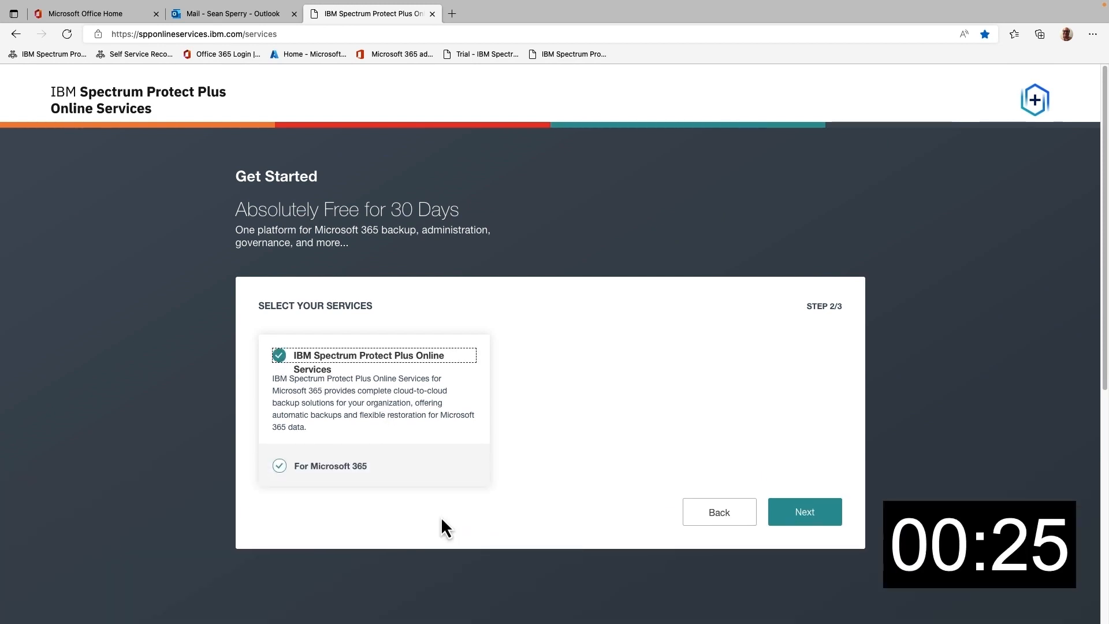
{"action": "left_click", "coordinate": [805, 512]}
Step: Fill in the contact's name, corporate email, password confirmation and organization details
{"action": "scroll", "coordinate": [442, 405], "scroll_direction": "down", "scroll_amount": 3}
{"action": "left_click", "coordinate": [416, 261]}
{"action": "type", "text": "Sean"}
{"action": "left_click", "coordinate": [651, 338]}
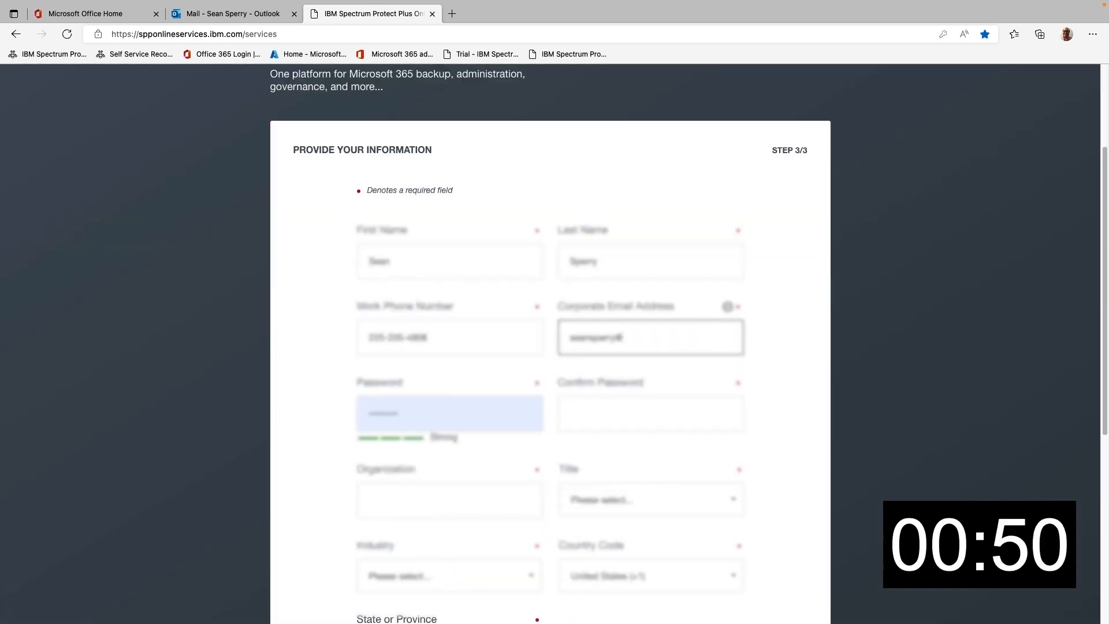
{"action": "left_click", "coordinate": [650, 413]}
{"action": "left_click", "coordinate": [449, 500]}
{"action": "type", "text": "IBM"}
{"action": "left_click", "coordinate": [651, 500]}
Step: Set job title Other, industry Information Technology, state Louisiana, and submit the trial sign-up
{"action": "left_click", "coordinate": [636, 578]}
{"action": "scroll", "coordinate": [520, 404], "scroll_direction": "down", "scroll_amount": 2}
{"action": "left_click", "coordinate": [500, 468]}
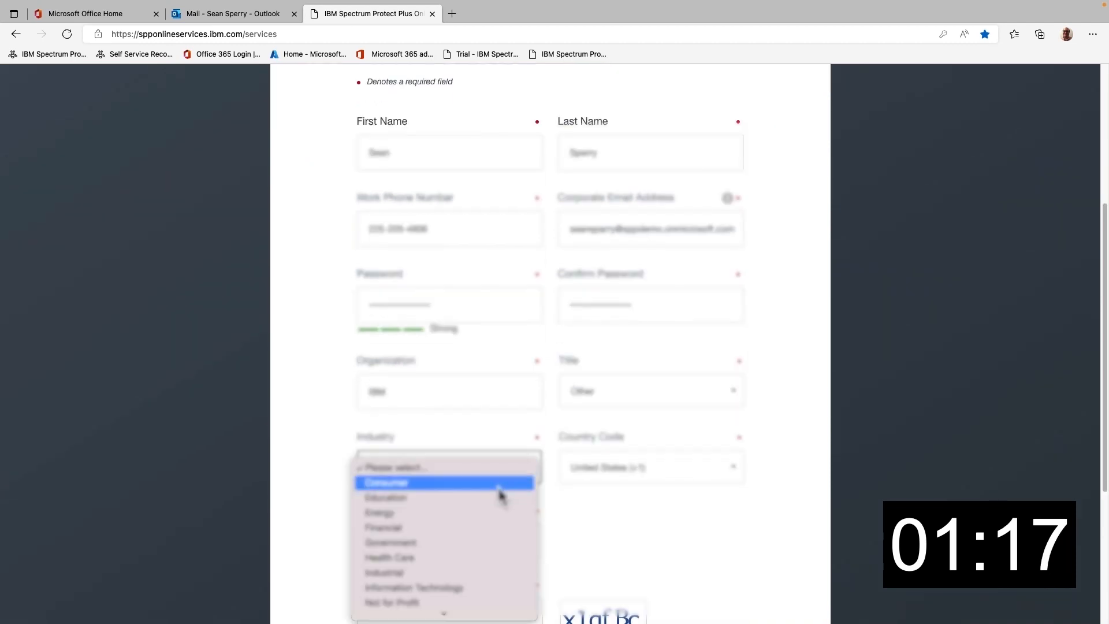
{"action": "left_click", "coordinate": [414, 587]}
{"action": "left_click", "coordinate": [650, 468]}
{"action": "left_click", "coordinate": [693, 463]}
{"action": "scroll", "coordinate": [520, 404], "scroll_direction": "down", "scroll_amount": 4}
{"action": "left_click", "coordinate": [450, 311]}
{"action": "left_click", "coordinate": [778, 555]}
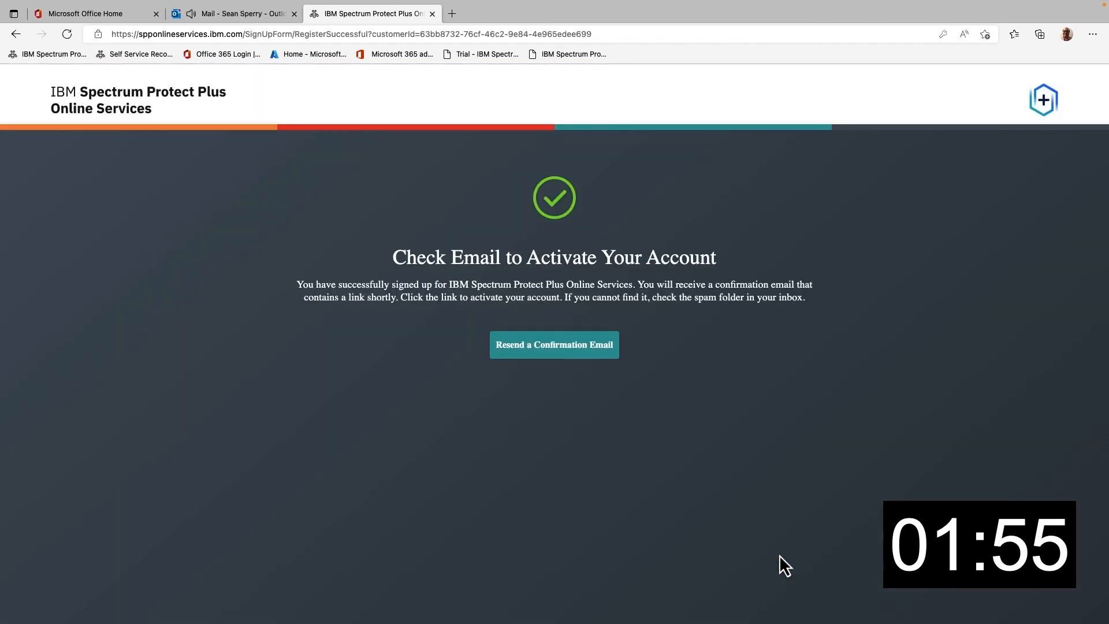
Step: Open the registration confirmation email in Outlook and follow its activation link
{"action": "left_click", "coordinate": [230, 16]}
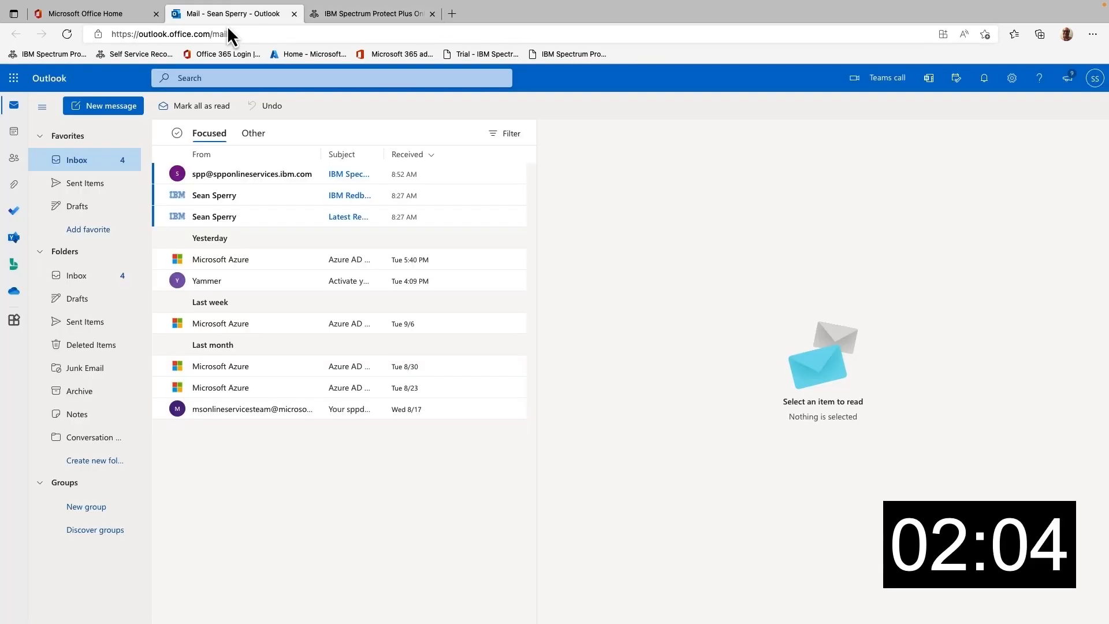
{"action": "left_click", "coordinate": [293, 174]}
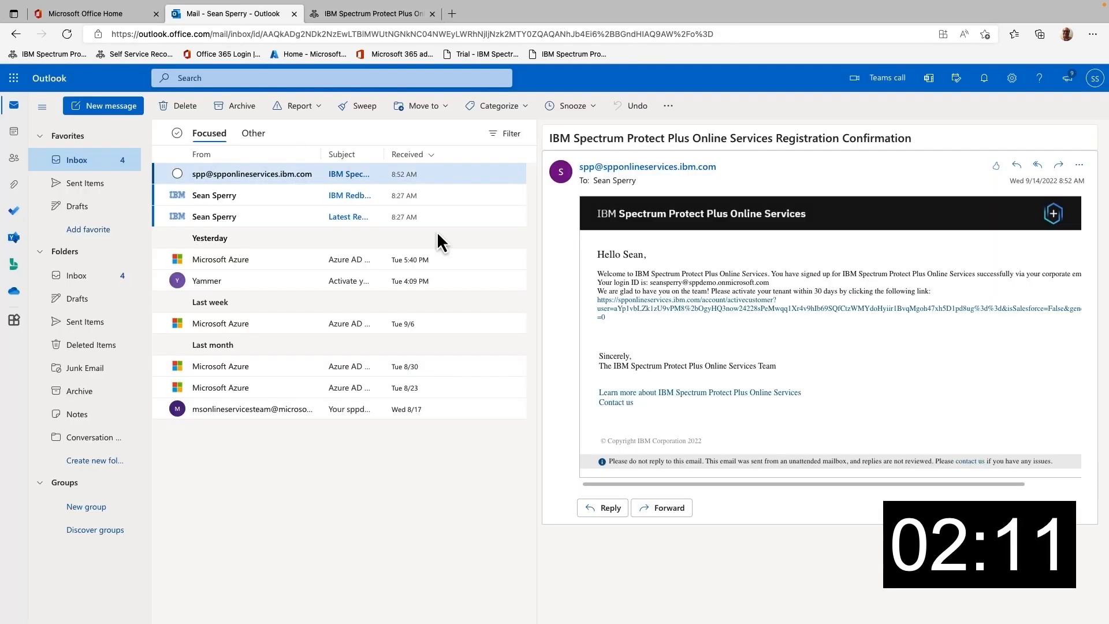
{"action": "left_click", "coordinate": [670, 306]}
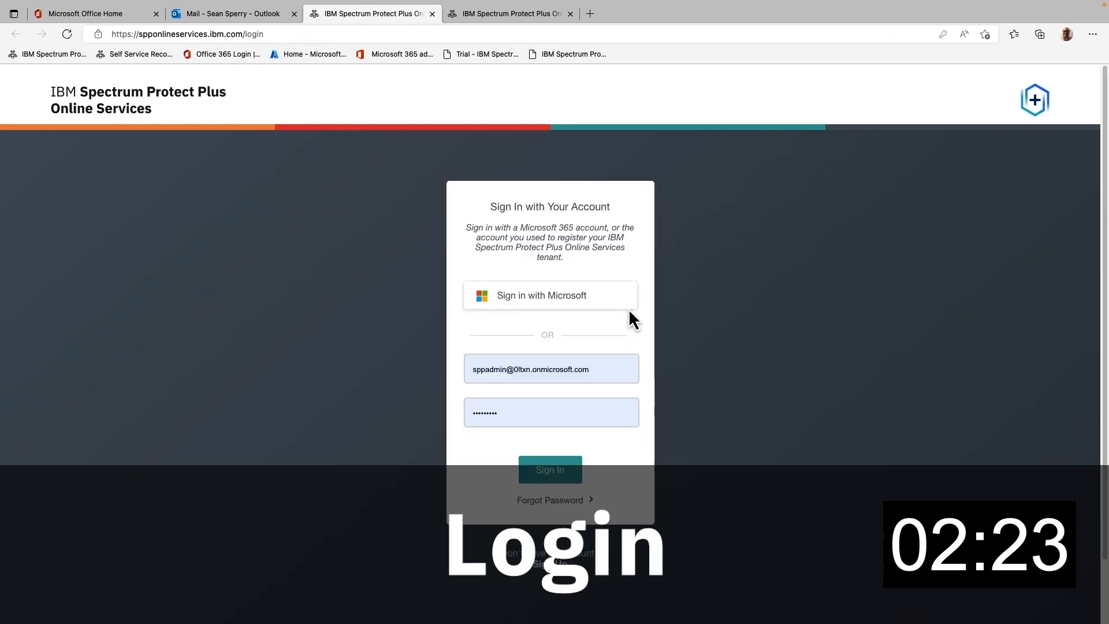
Step: Sign in with Microsoft, entering the local account password to merge both accounts
{"action": "left_click", "coordinate": [540, 297]}
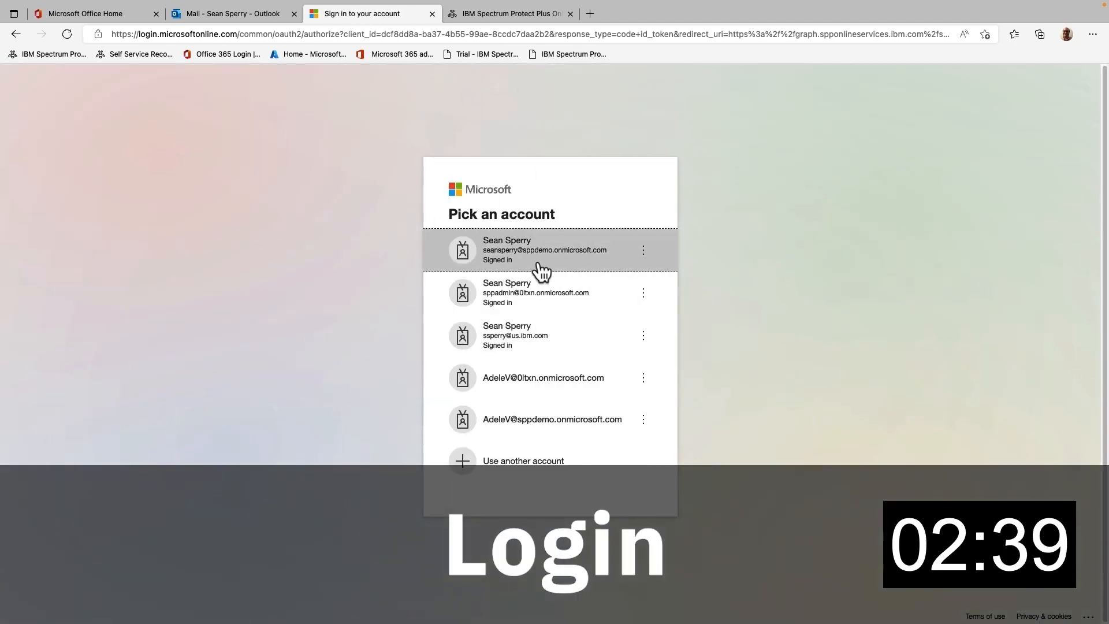
{"action": "left_click", "coordinate": [512, 266]}
{"action": "left_click", "coordinate": [503, 369]}
{"action": "type", "text": "•••••••••••••••"}
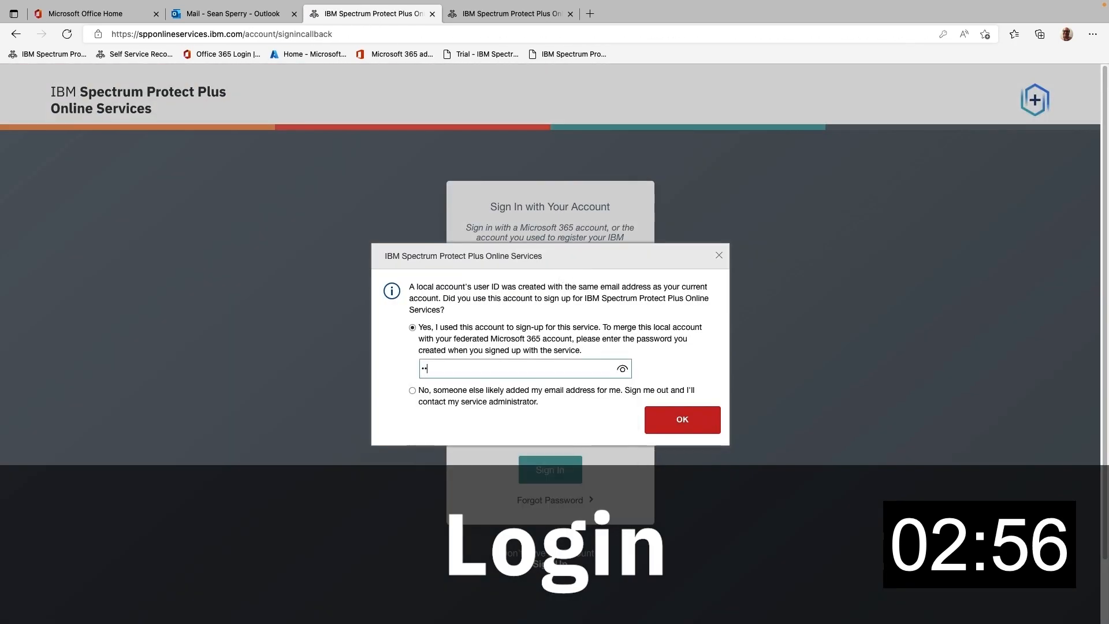
{"action": "left_click", "coordinate": [683, 420]}
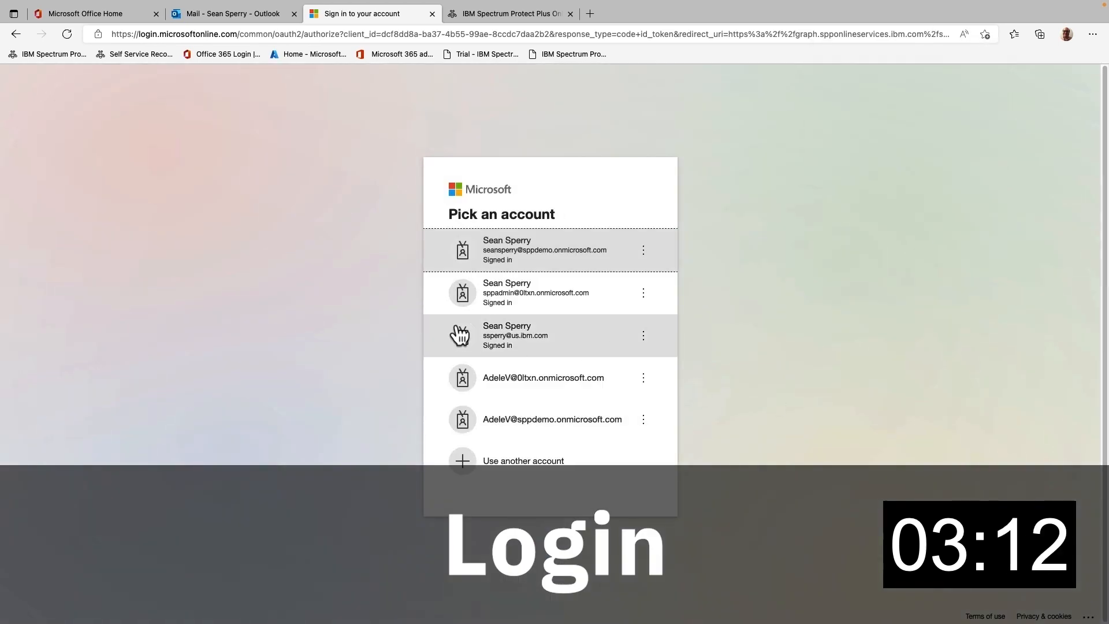
{"action": "left_click", "coordinate": [518, 253]}
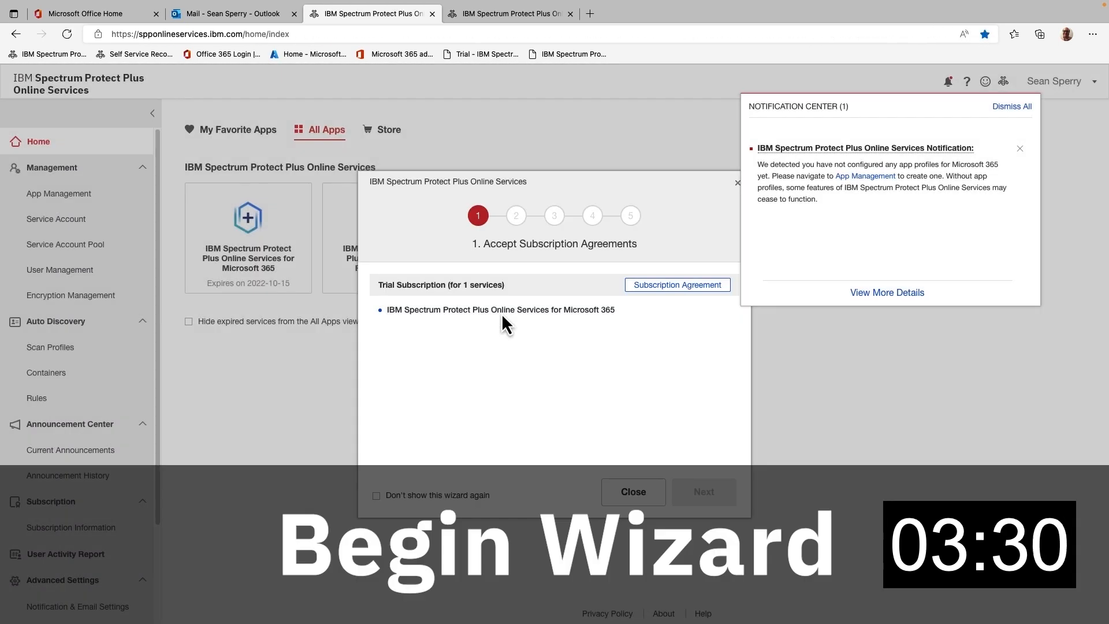
Step: Accept the trial Subscription Agreement and advance the wizard to app registration
{"action": "left_click", "coordinate": [806, 328]}
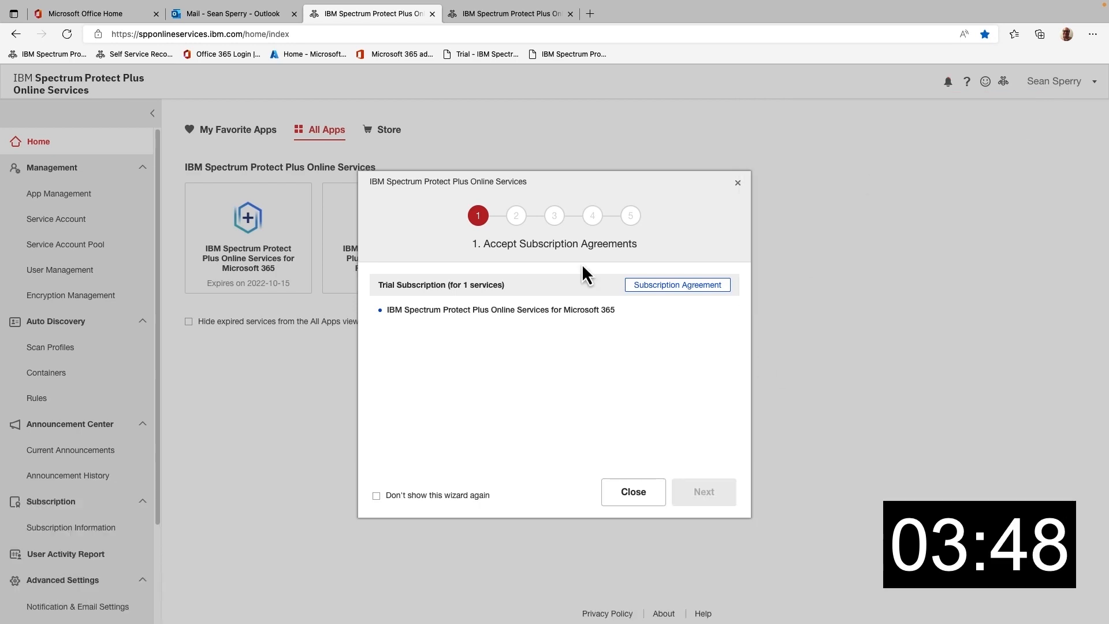
{"action": "left_click", "coordinate": [670, 285]}
{"action": "left_click", "coordinate": [691, 499]}
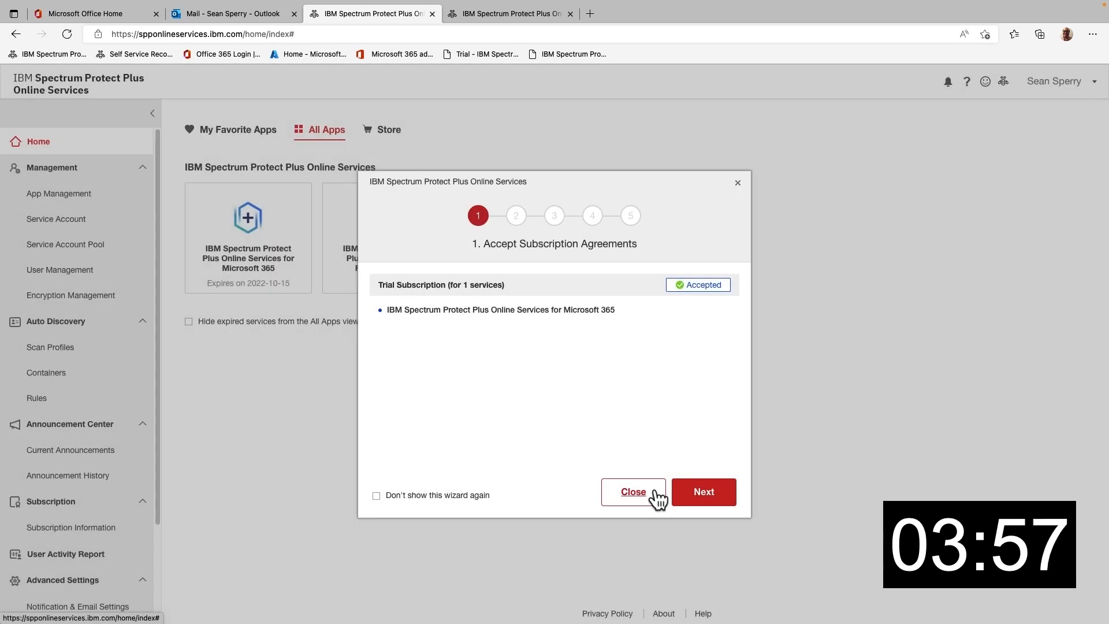
{"action": "left_click", "coordinate": [723, 499]}
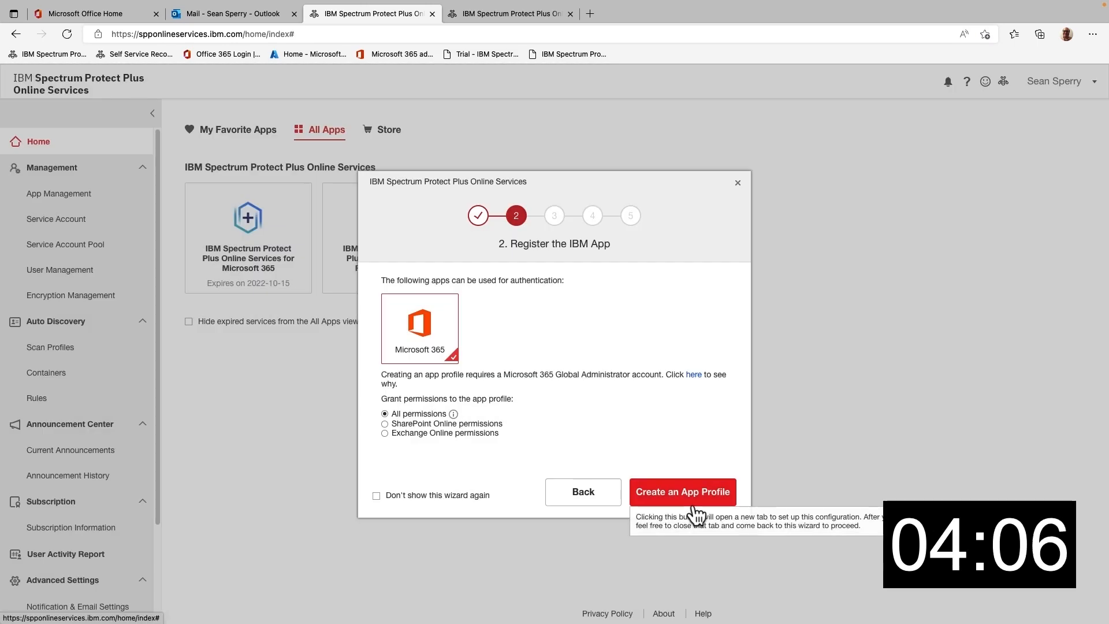
Step: Create a Microsoft 365 app profile by authorising the account and granting all requested permissions
{"action": "left_click", "coordinate": [667, 498]}
{"action": "left_click", "coordinate": [539, 261]}
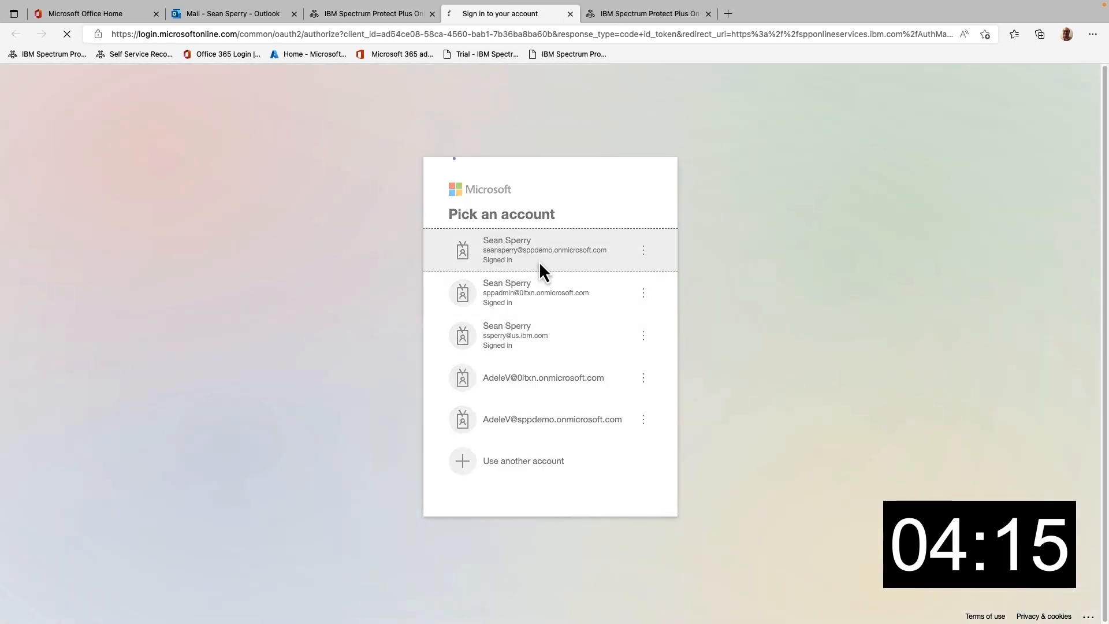
{"action": "scroll", "coordinate": [578, 283], "scroll_direction": "down", "scroll_amount": 5}
{"action": "left_click", "coordinate": [619, 572]}
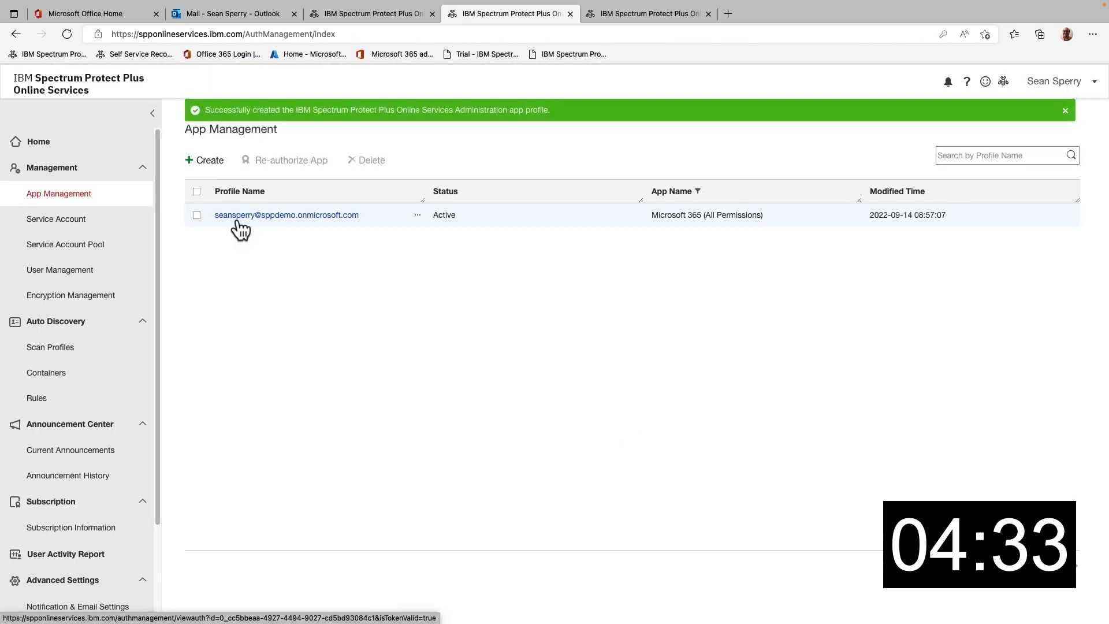
{"action": "left_click", "coordinate": [388, 14]}
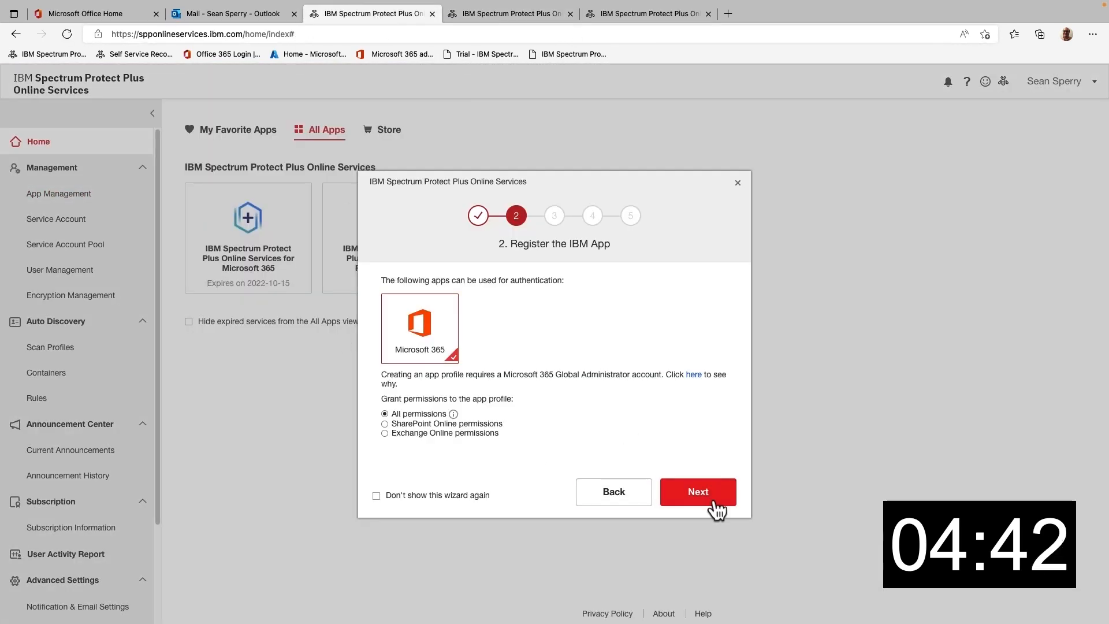
Step: Start a new scan profile that includes mailboxes
{"action": "left_click", "coordinate": [711, 498]}
{"action": "left_click", "coordinate": [708, 498]}
{"action": "left_click", "coordinate": [364, 218]}
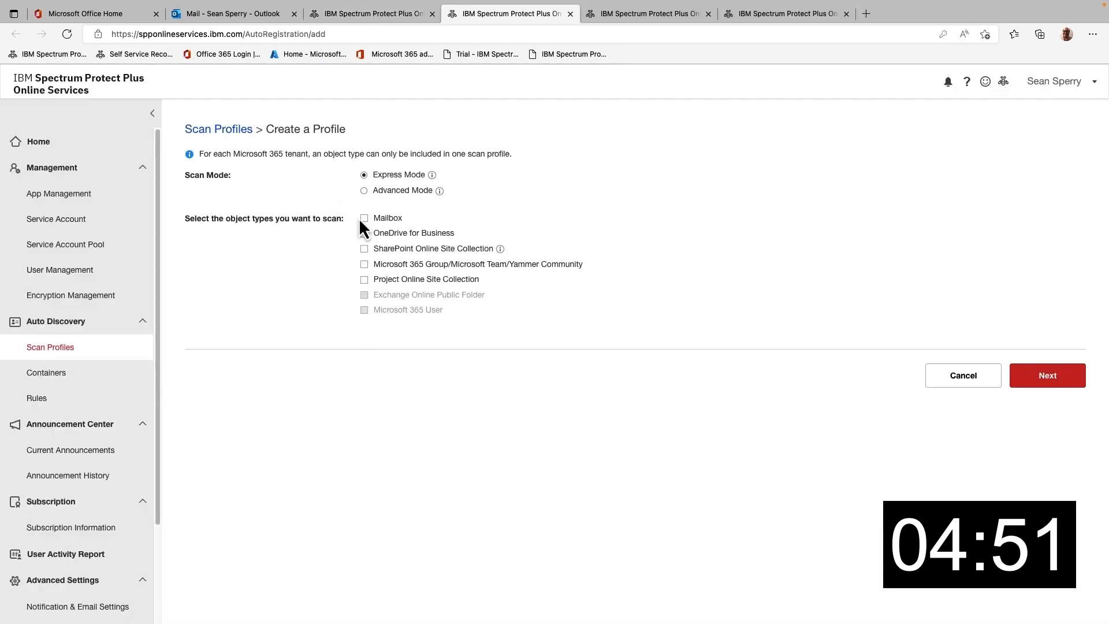
Step: Add OneDrive and SharePoint sites, name and describe the profile 'Basic', then save and run it
{"action": "left_click", "coordinate": [364, 233]}
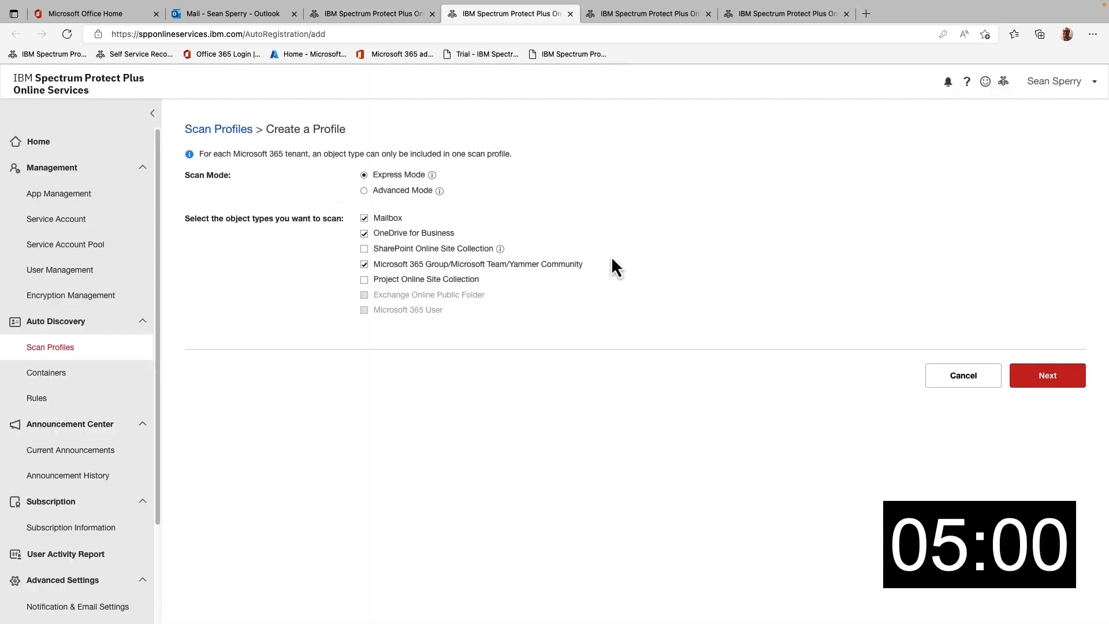
{"action": "left_click", "coordinate": [417, 249]}
{"action": "left_click", "coordinate": [1009, 373]}
{"action": "left_click", "coordinate": [416, 169]}
{"action": "type", "text": "Basic"}
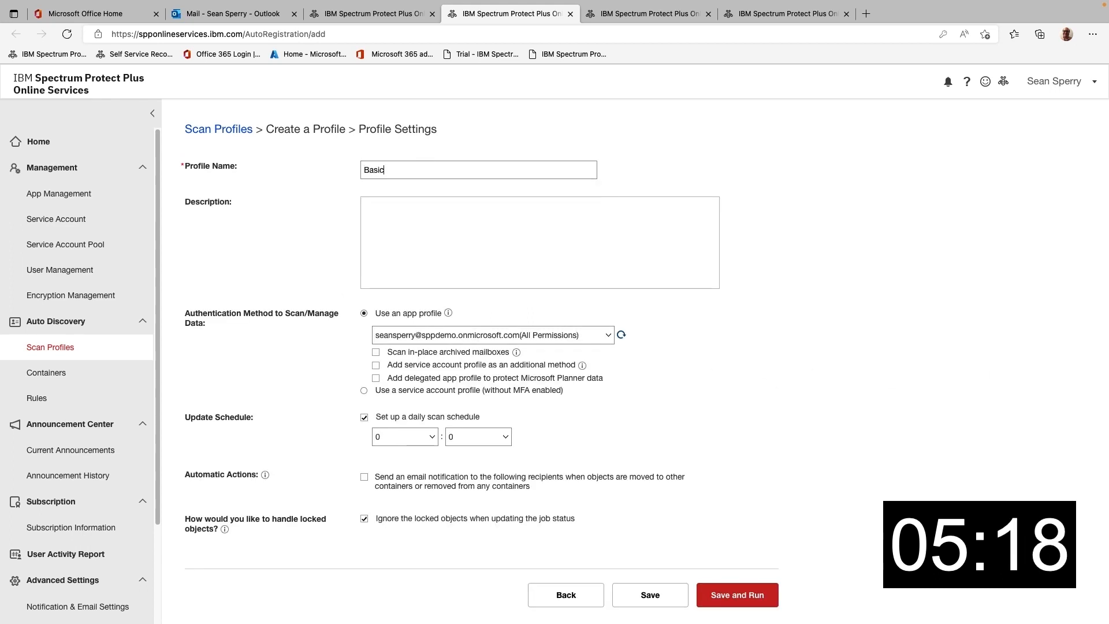
{"action": "left_click", "coordinate": [398, 220]}
{"action": "type", "text": "Basic"}
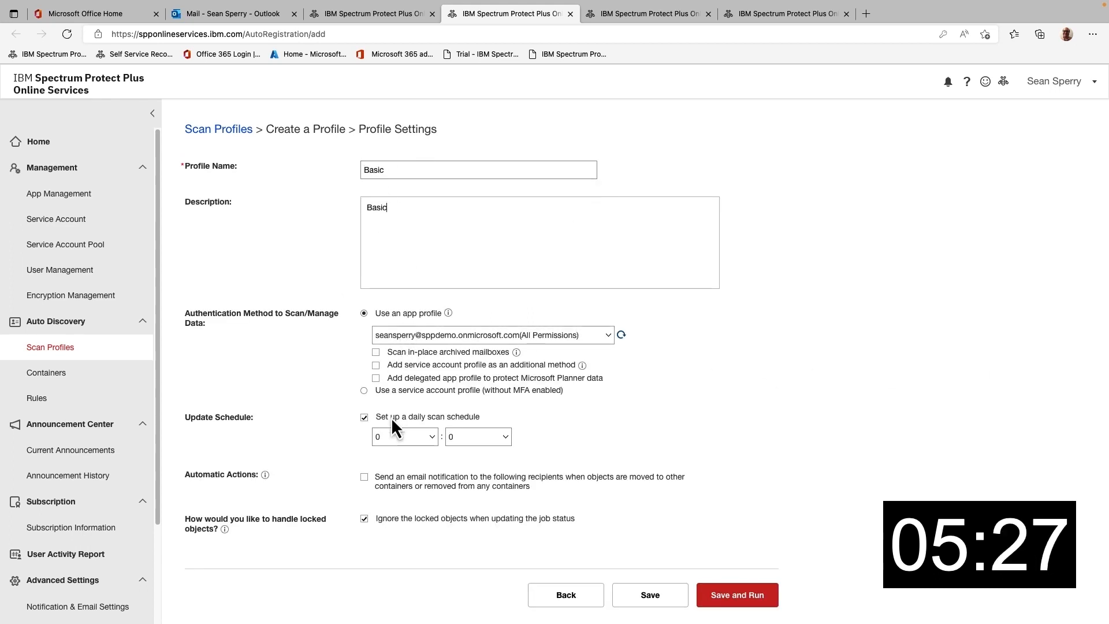
{"action": "left_click", "coordinate": [735, 596]}
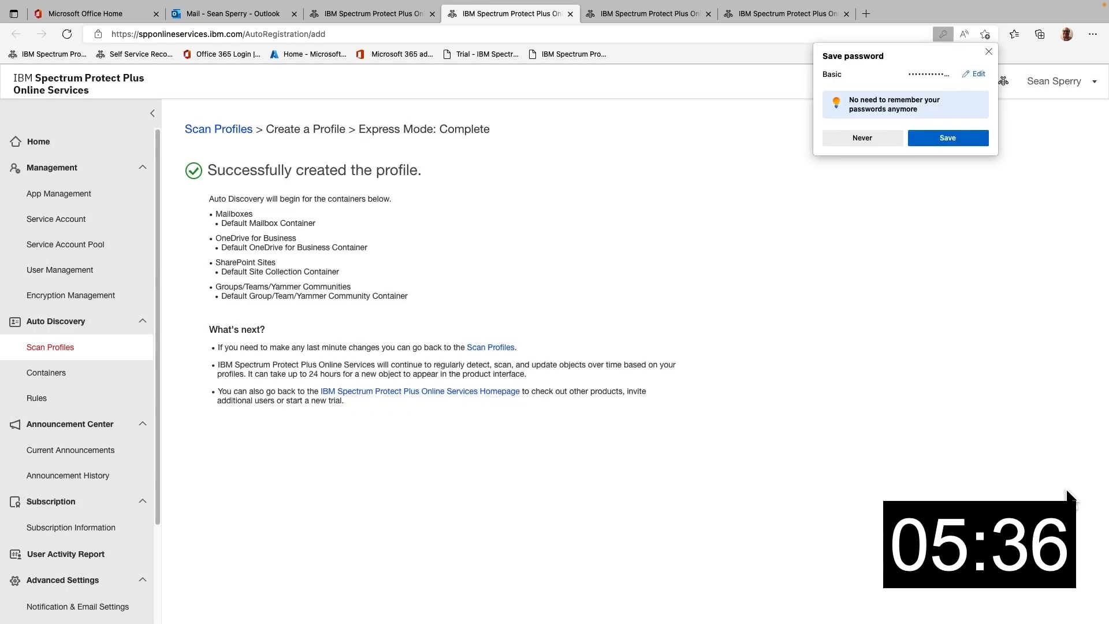
Step: Decline saving the browser password, check the scan profiles list, and return home
{"action": "left_click", "coordinate": [860, 137]}
{"action": "left_click", "coordinate": [65, 347]}
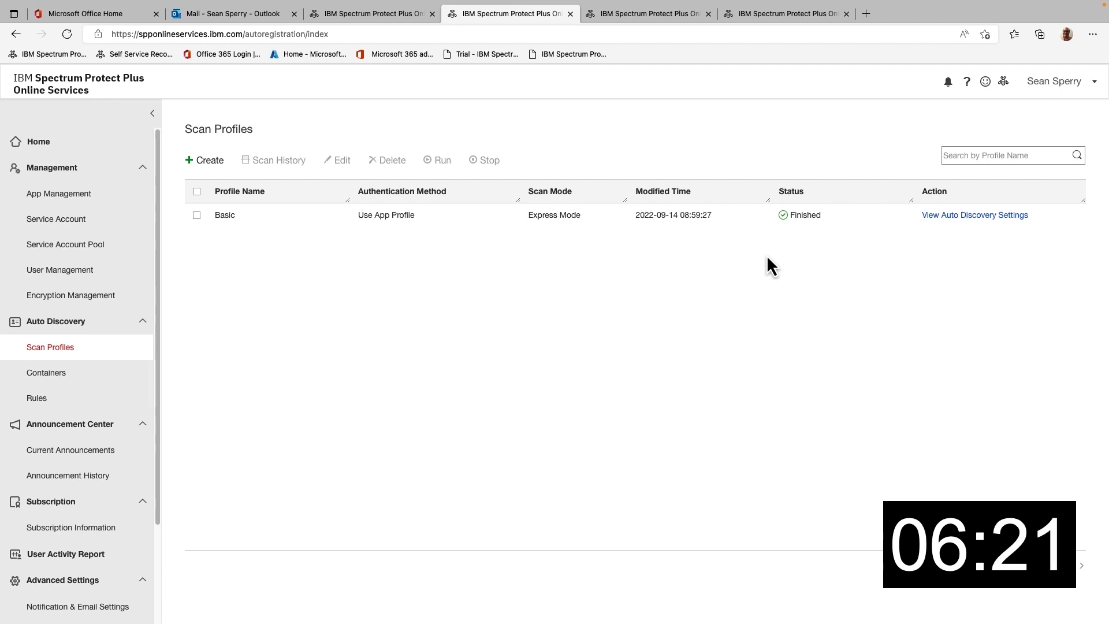
{"action": "left_click", "coordinate": [115, 141]}
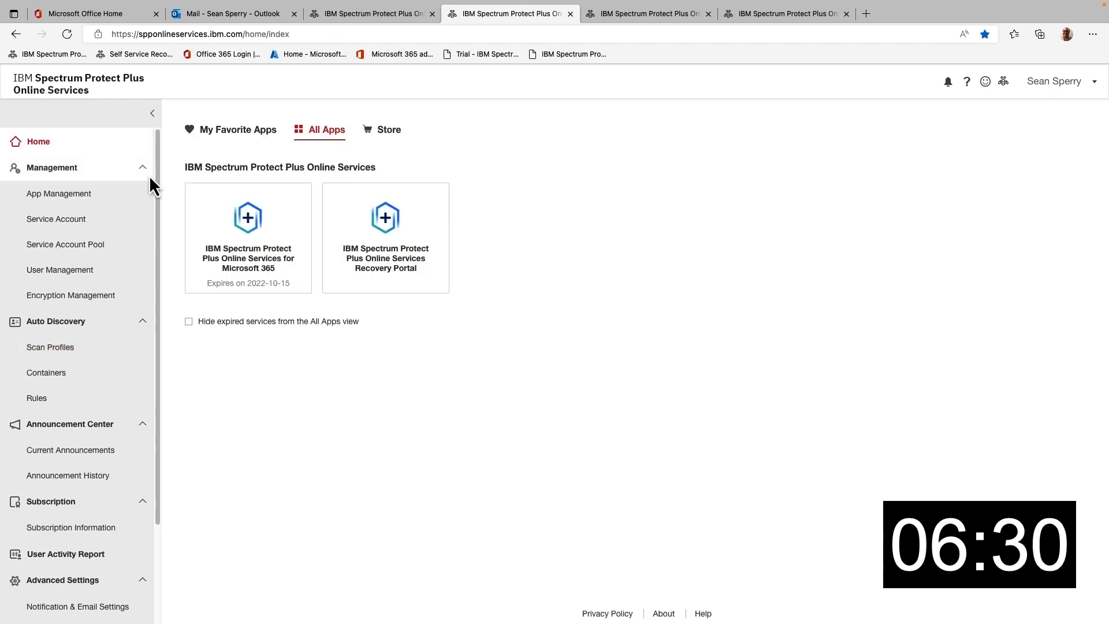
Step: Enable backups for OneDrive, Site Collection, Groups, Teams and Yammer, with Project Online off, and run now
{"action": "left_click", "coordinate": [275, 221]}
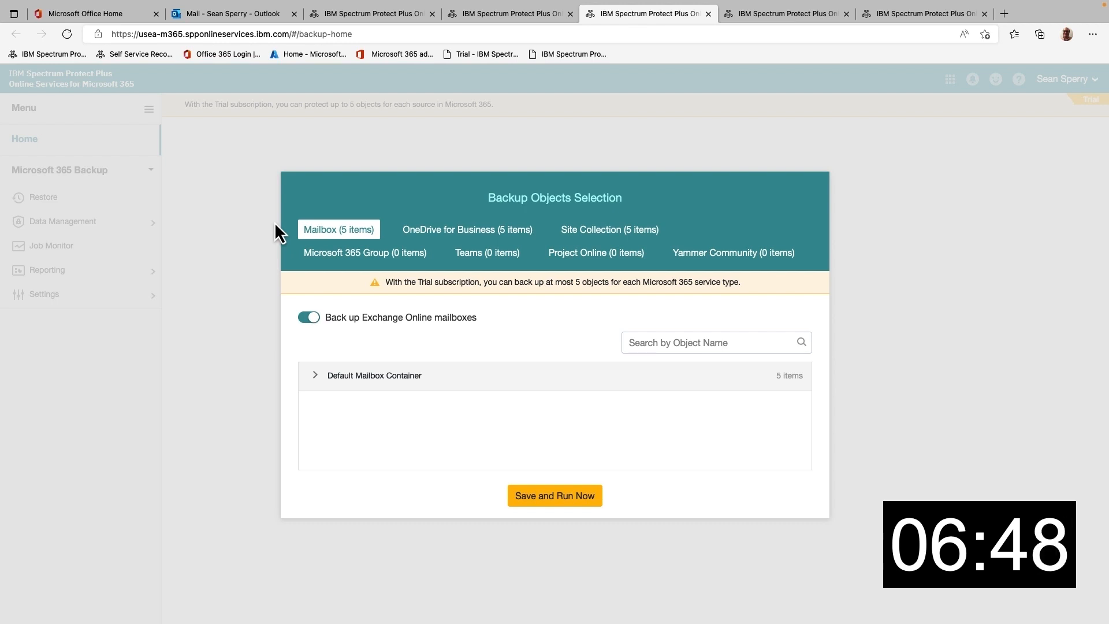
{"action": "left_click", "coordinate": [439, 235]}
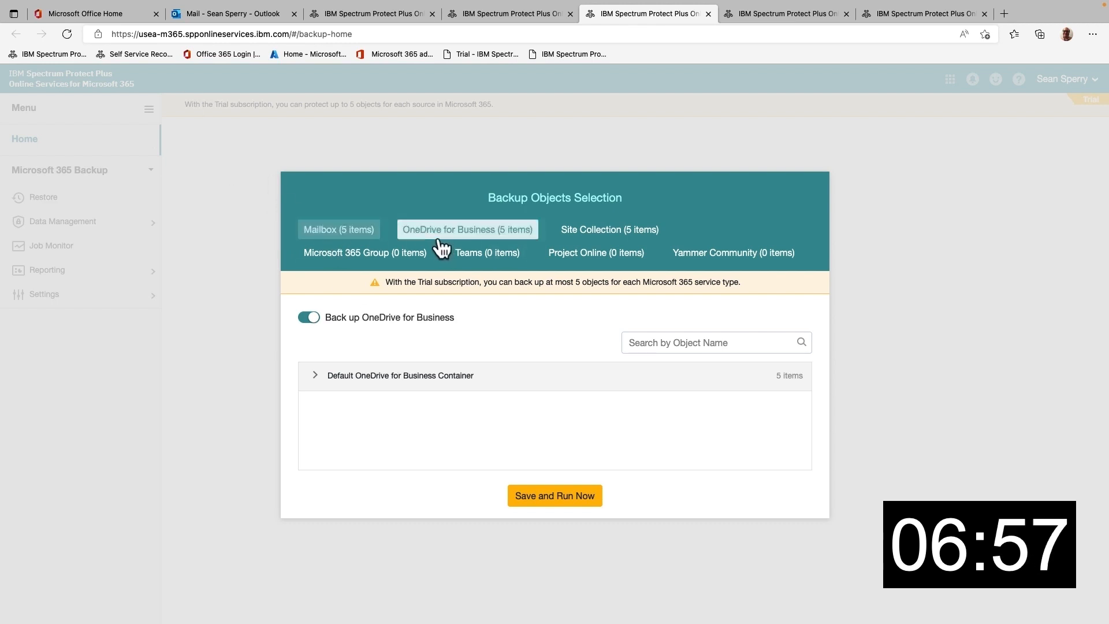
{"action": "left_click", "coordinate": [610, 230]}
{"action": "left_click", "coordinate": [358, 254]}
{"action": "left_click", "coordinate": [487, 252]}
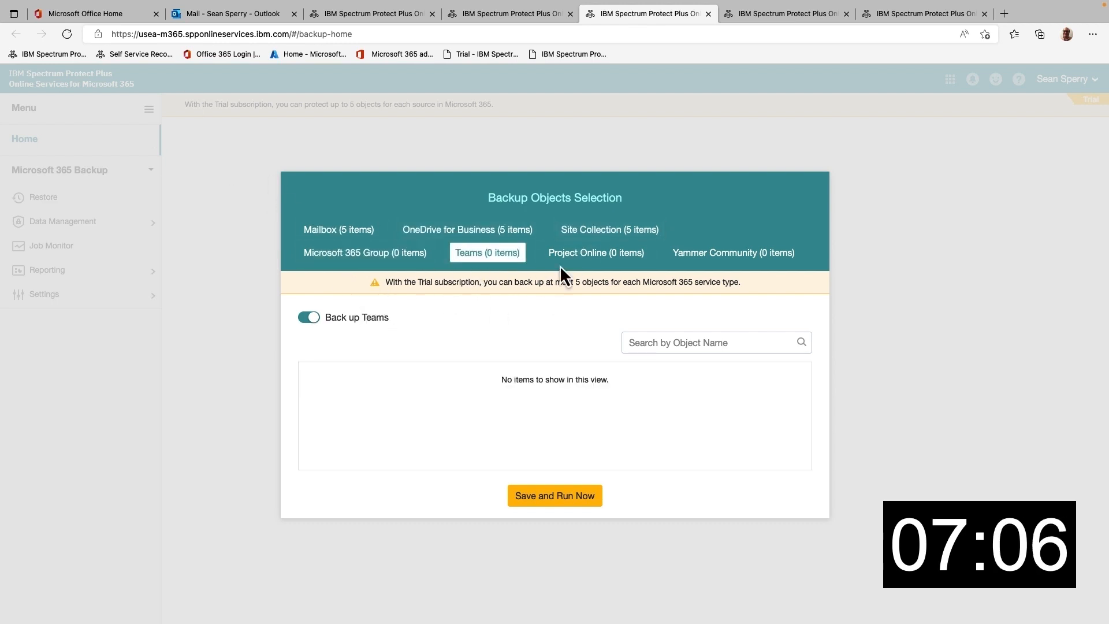
{"action": "left_click", "coordinate": [578, 253]}
{"action": "left_click", "coordinate": [309, 317]}
{"action": "left_click", "coordinate": [696, 254]}
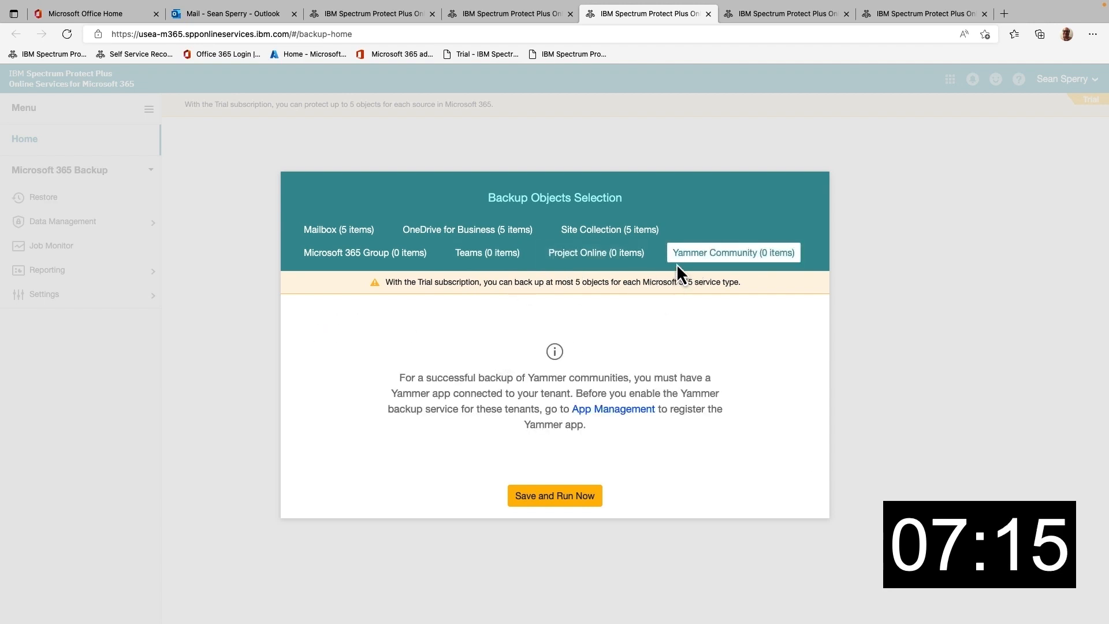
{"action": "left_click", "coordinate": [563, 498]}
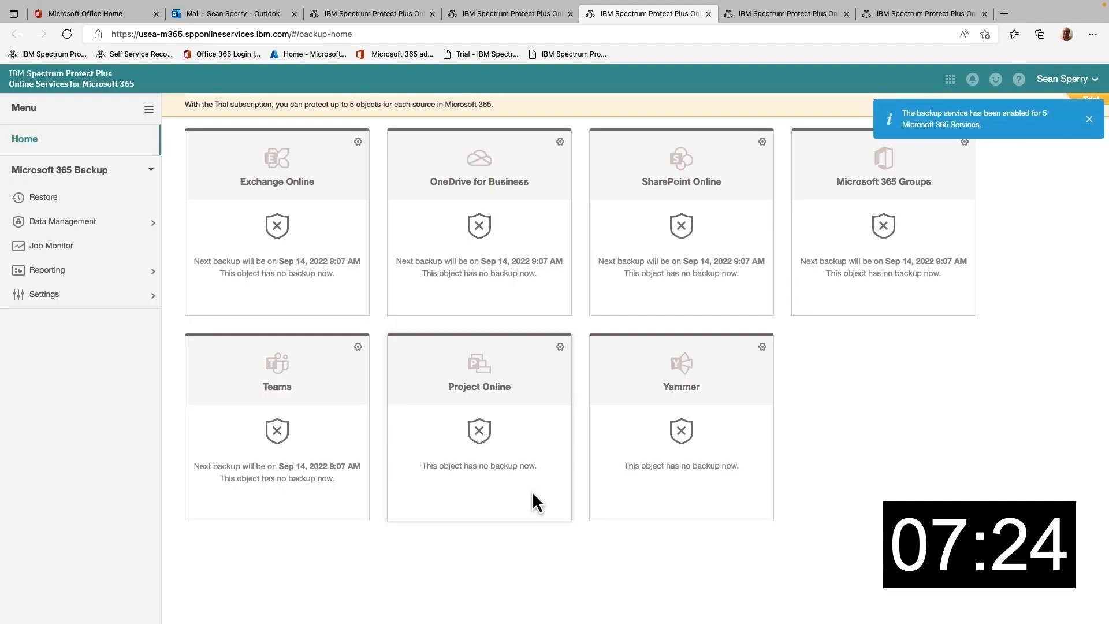